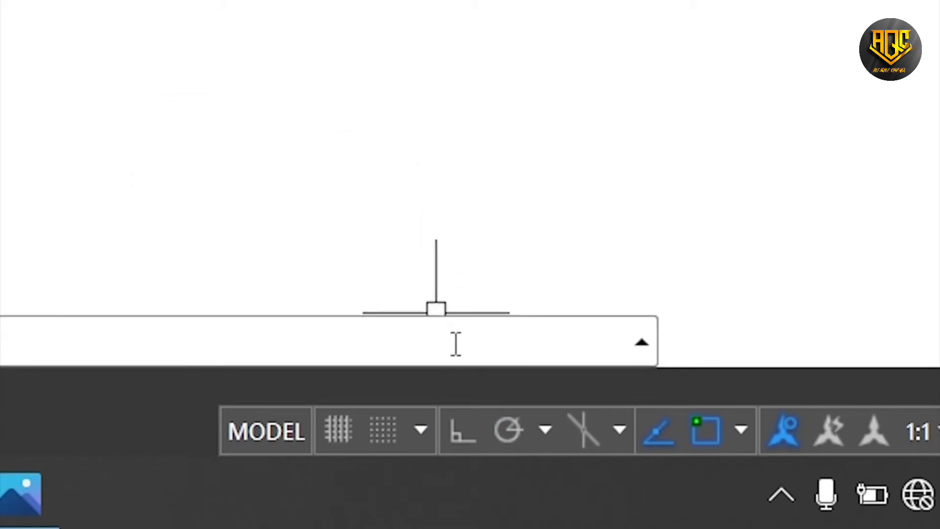
- Turn on Ortho mode and draw a horizontal line 185 units long as the title block's bottom edge, following the etiket_sekolah.png reference
{"action": "left_click", "coordinate": [467, 433]}
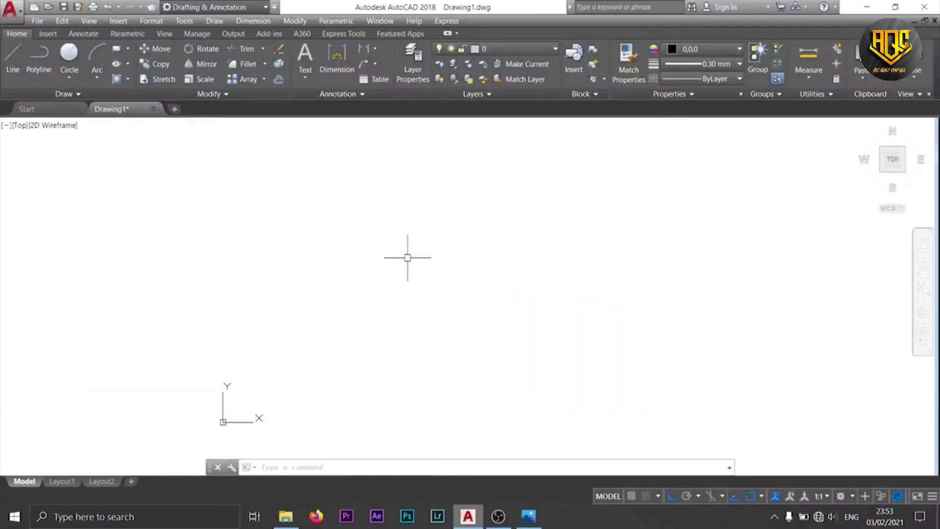
{"action": "left_click", "coordinate": [15, 63]}
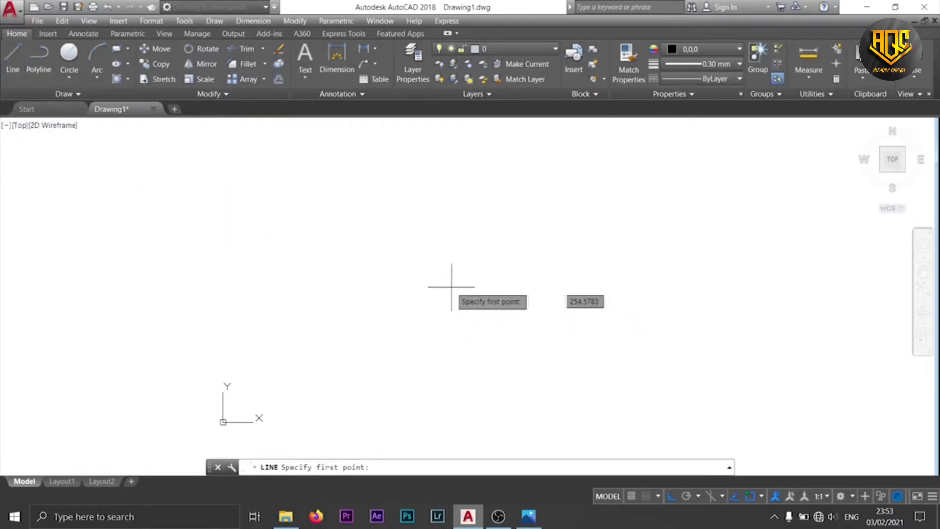
{"action": "left_click", "coordinate": [535, 523]}
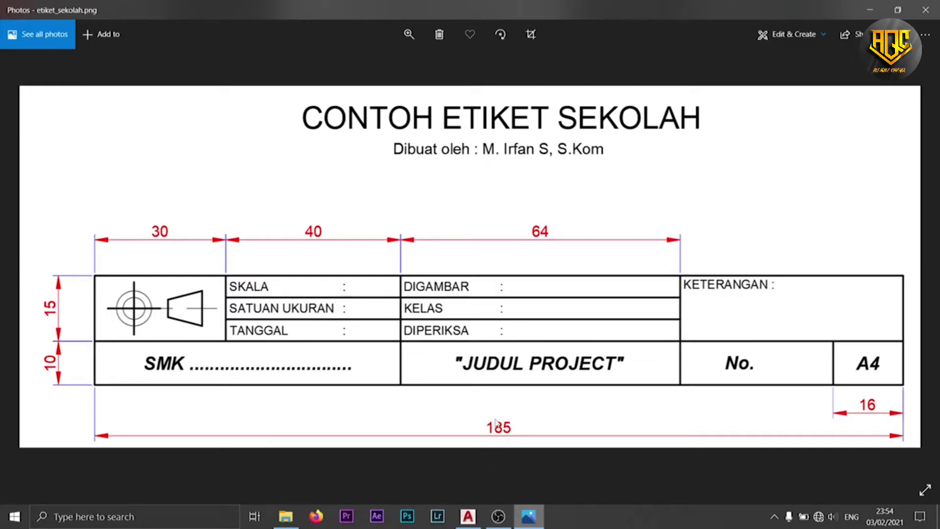
{"action": "left_click", "coordinate": [471, 517]}
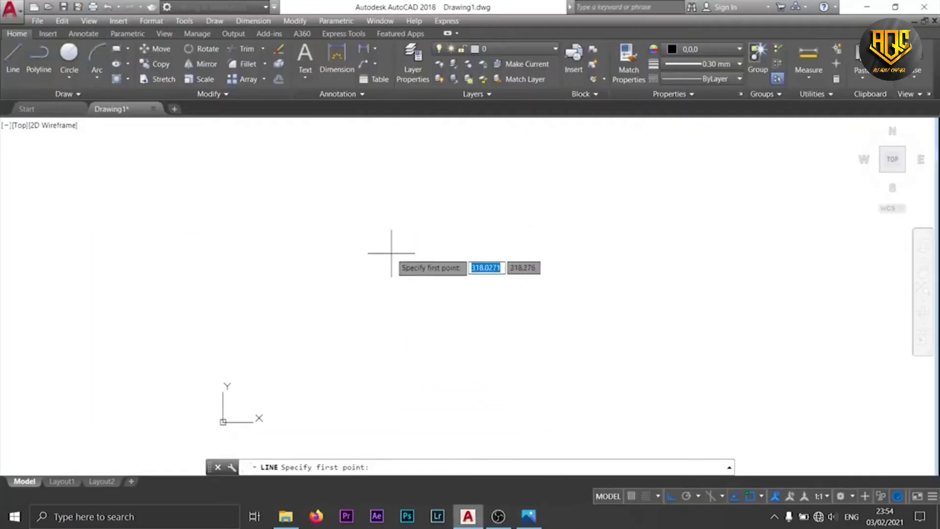
{"action": "left_click", "coordinate": [271, 360]}
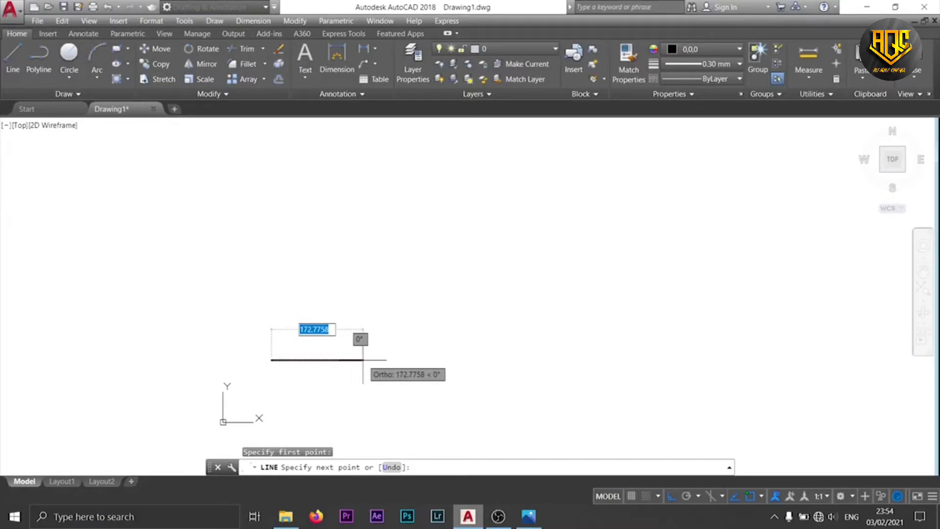
{"action": "type", "text": "18"}
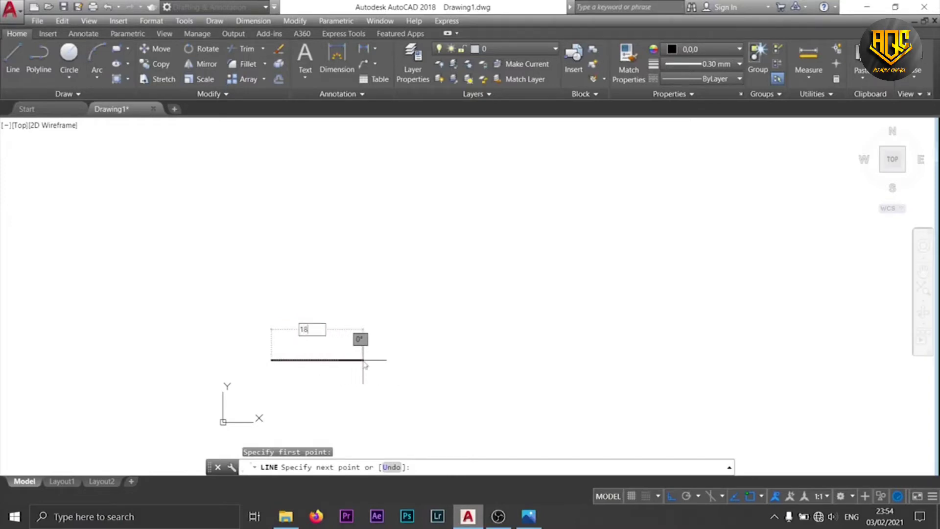
{"action": "type", "text": "5"}
{"action": "key", "text": "Return"}
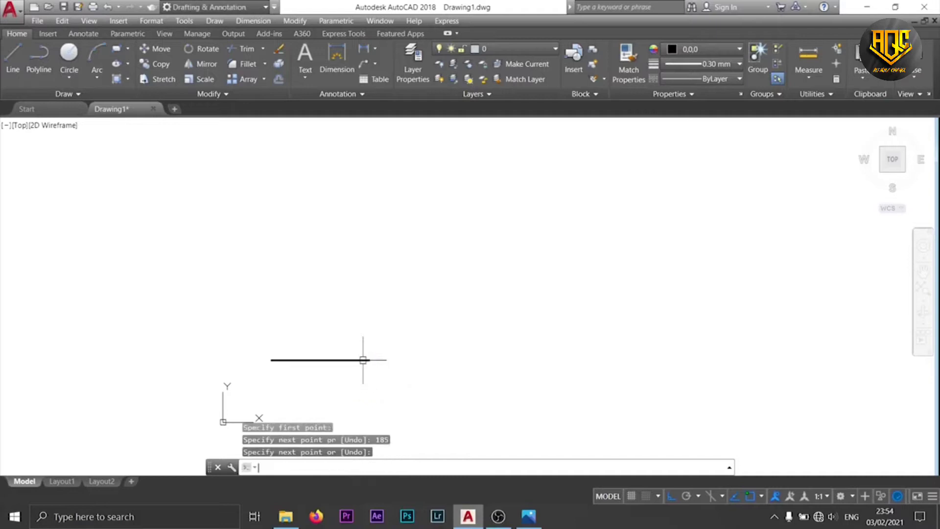
{"action": "key", "text": "Return"}
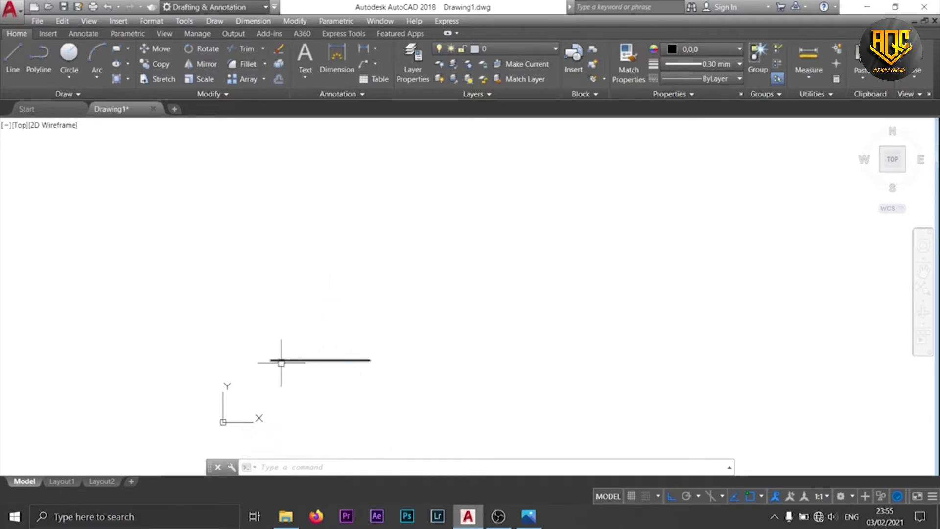
- Draw a vertical line 25 units up from the left endpoint of the bottom edge
{"action": "mouse_move", "coordinate": [305, 360]}
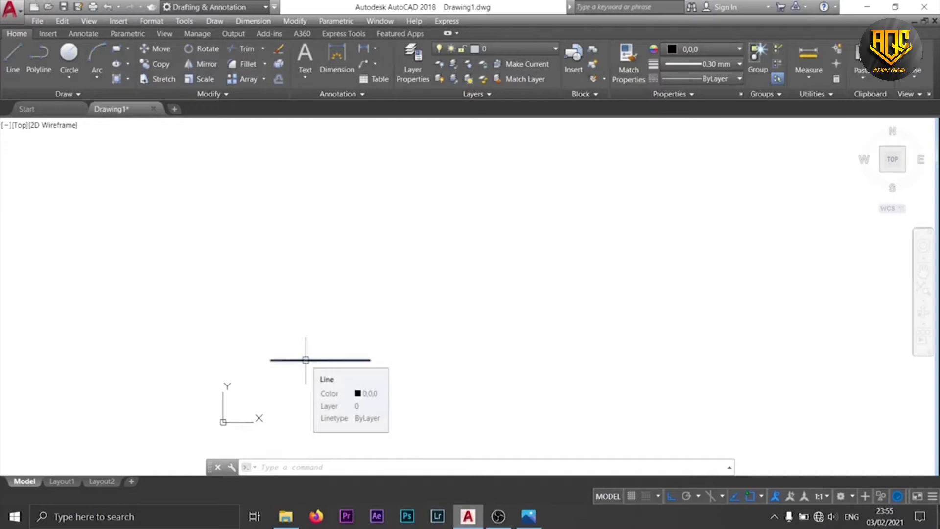
{"action": "scroll", "coordinate": [306, 360], "scroll_direction": "up", "scroll_amount": 5}
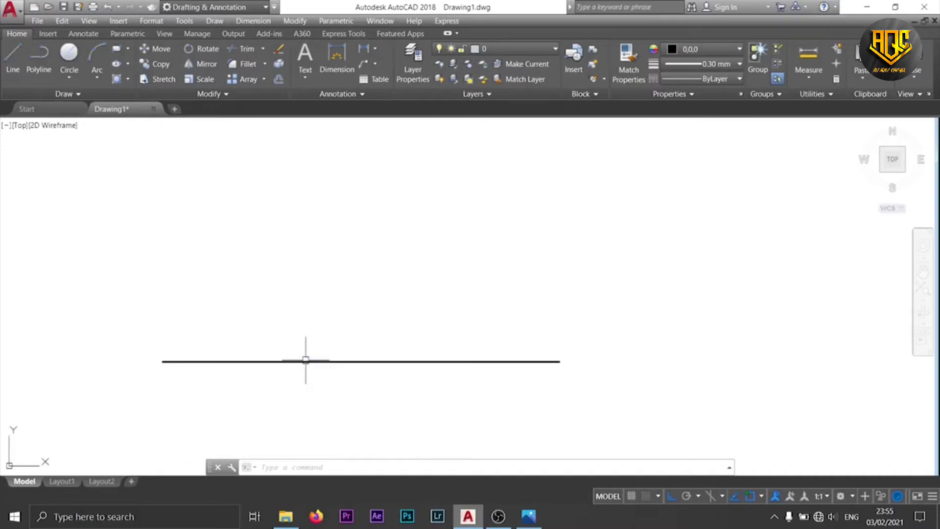
{"action": "mouse_move", "coordinate": [306, 360]}
{"action": "middle_mouse_down"}
{"action": "mouse_move", "coordinate": [428, 356]}
{"action": "mouse_move", "coordinate": [397, 345]}
{"action": "middle_mouse_up"}
{"action": "scroll", "coordinate": [419, 353], "scroll_direction": "up", "scroll_amount": 2}
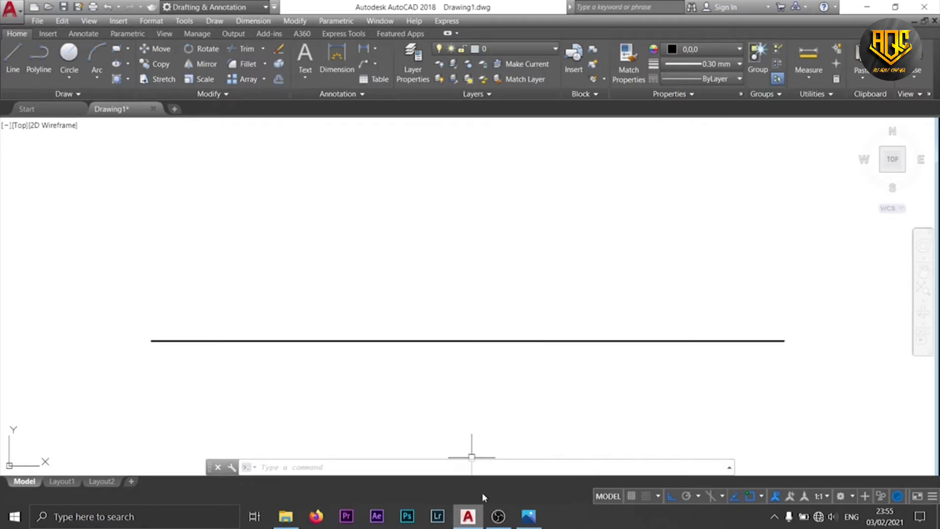
{"action": "left_click", "coordinate": [529, 517]}
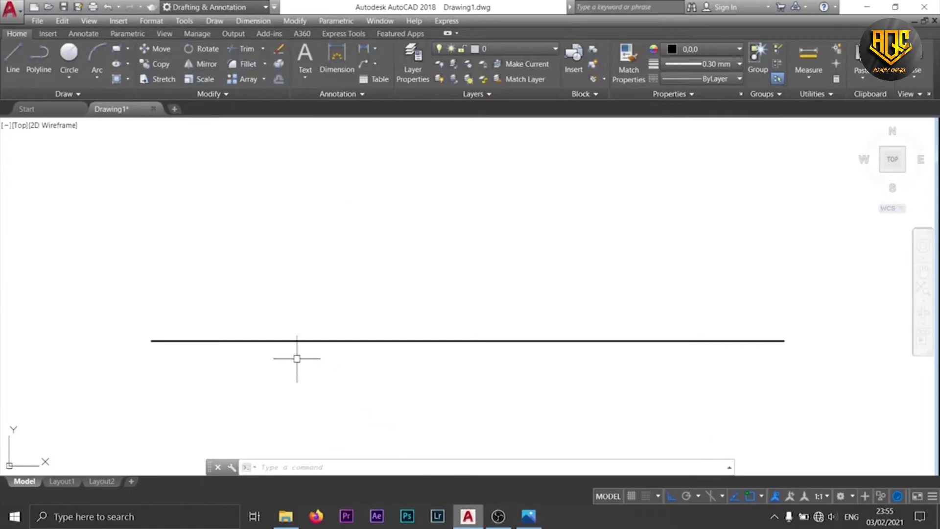
{"action": "middle_click_drag", "start_coordinate": [242, 308], "coordinate": [247, 357]}
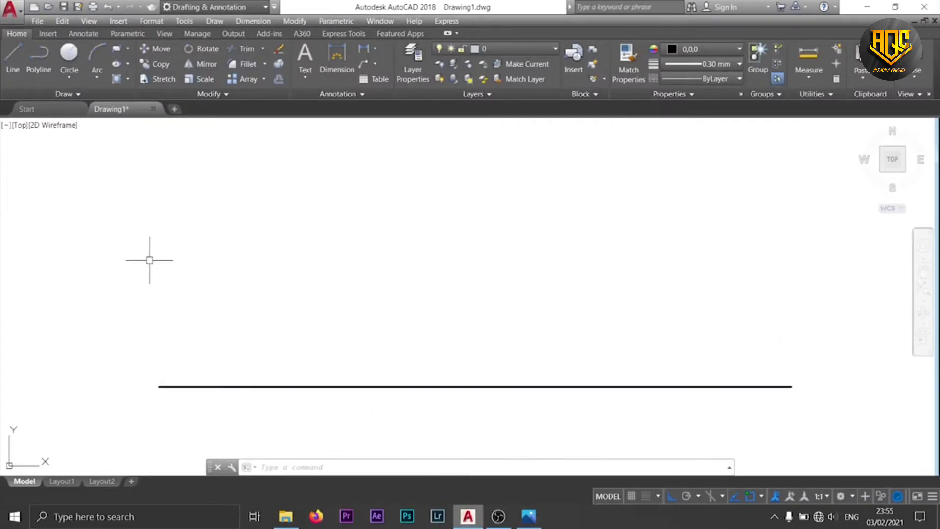
{"action": "left_click", "coordinate": [15, 63]}
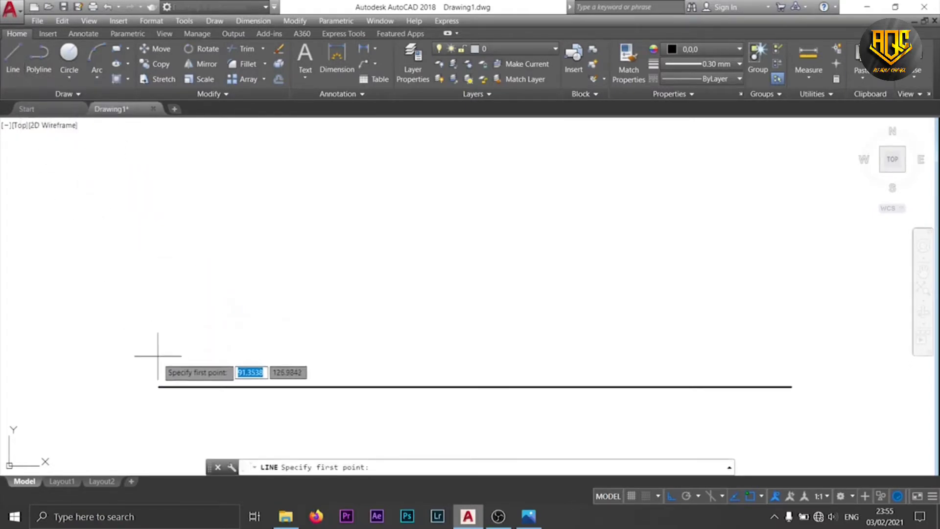
{"action": "left_click", "coordinate": [159, 387]}
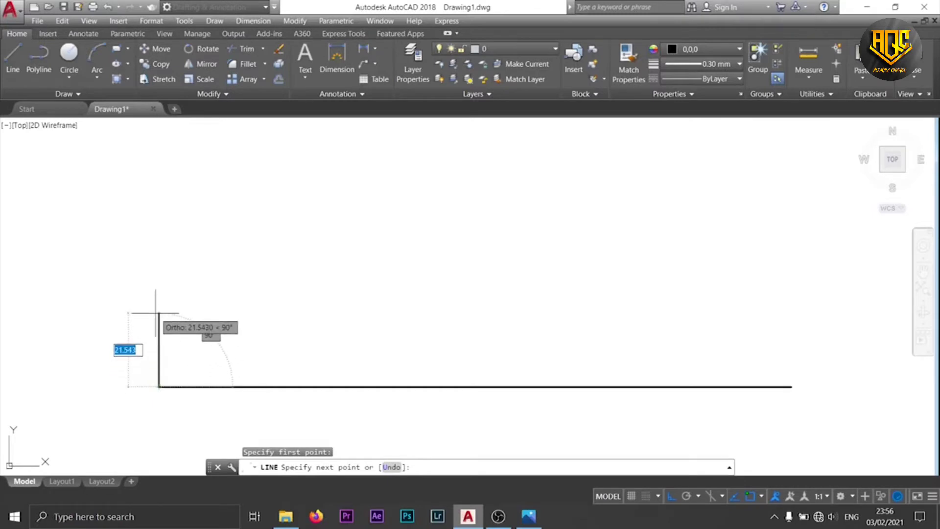
{"action": "type", "text": "25"}
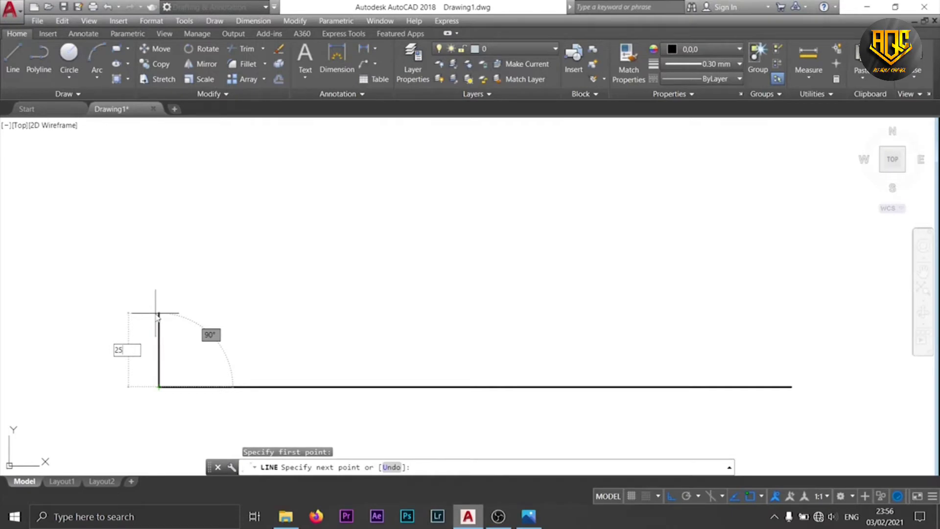
{"action": "key", "text": "Return"}
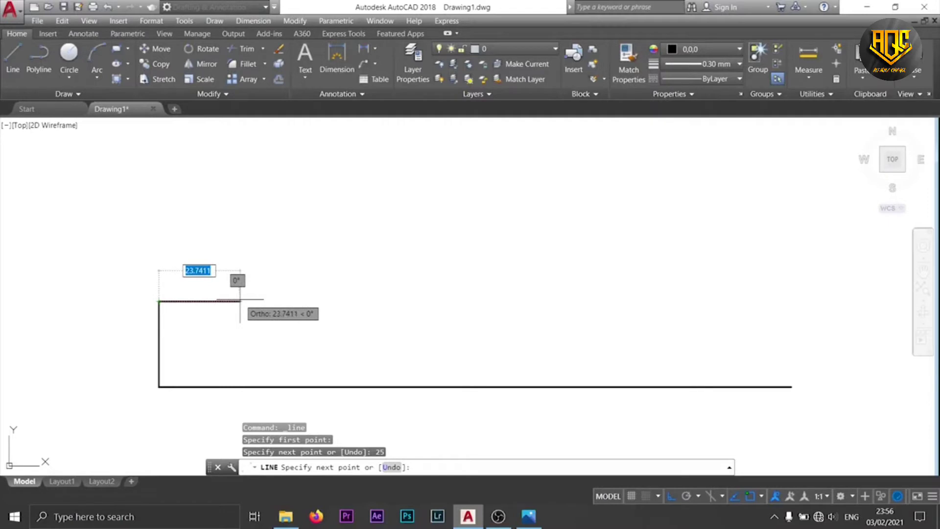
- Continue with a 185-unit horizontal top edge and close the rectangle down to the bottom edge's right endpoint
{"action": "type", "text": "185"}
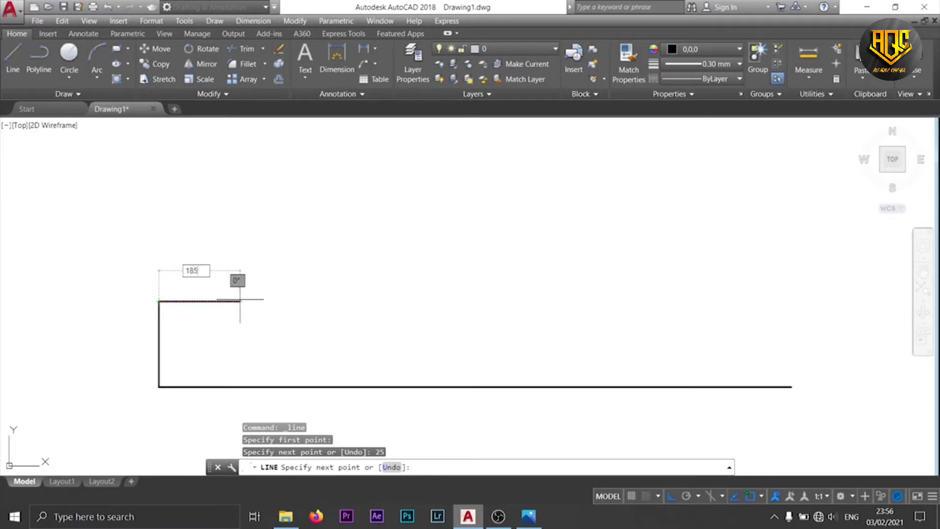
{"action": "key", "text": "Return"}
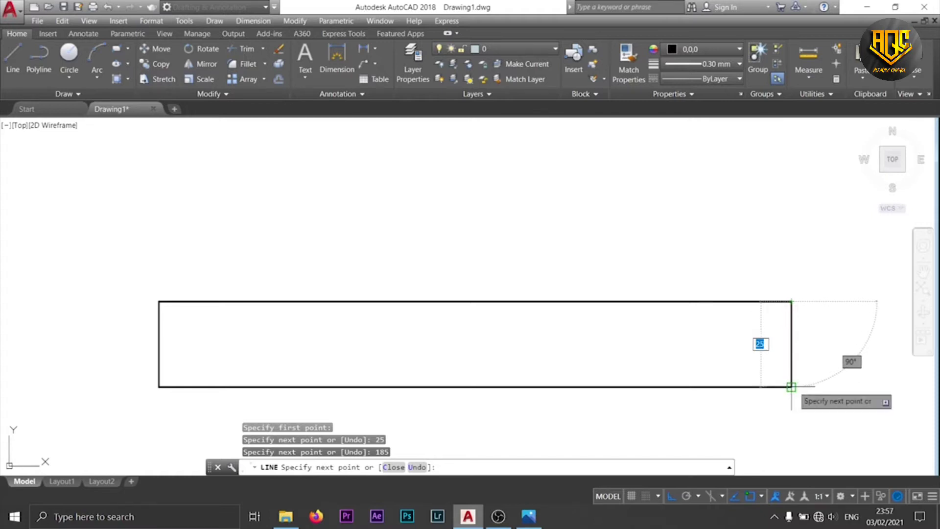
{"action": "left_click", "coordinate": [792, 387]}
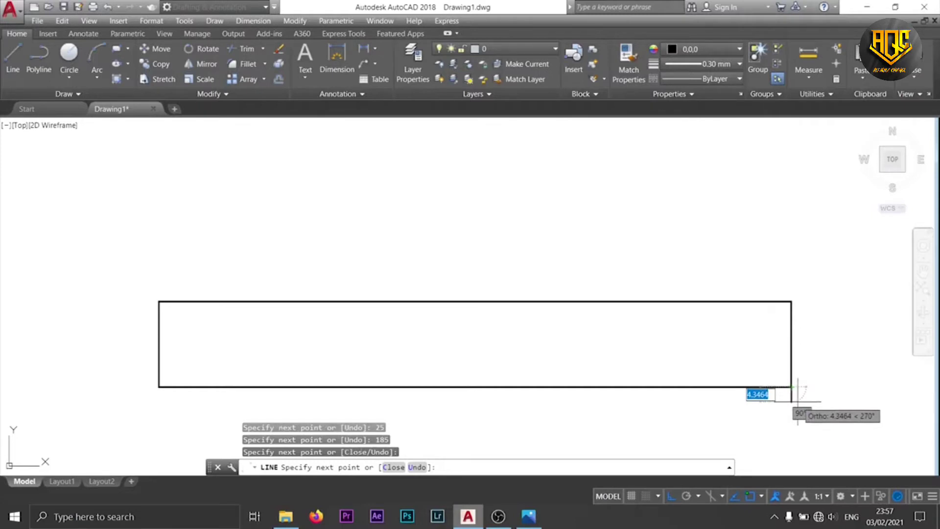
{"action": "key", "text": "Return"}
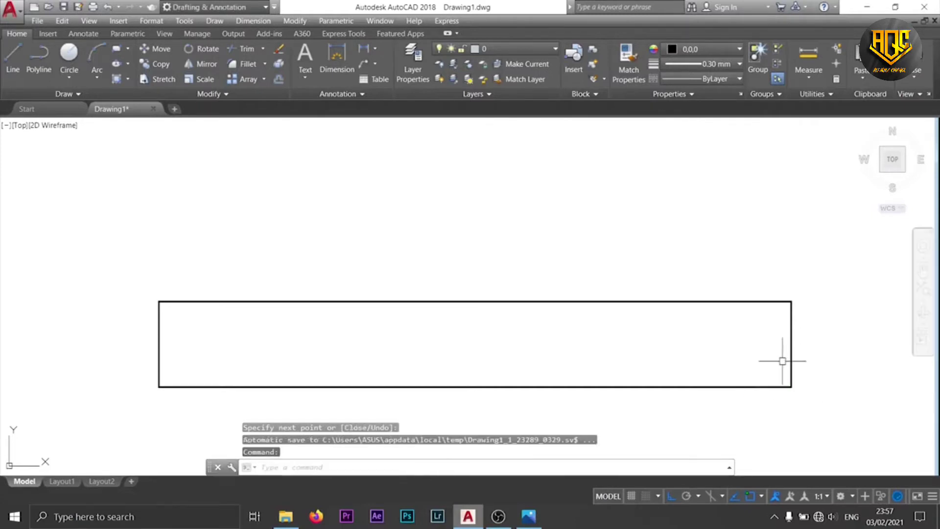
- Check the row heights in the Photos reference image, and in AutoCAD draw a line 10 units up from the rectangle's lower-left corner
{"action": "middle_click_drag", "start_coordinate": [739, 330], "coordinate": [748, 271]}
{"action": "left_click", "coordinate": [529, 516]}
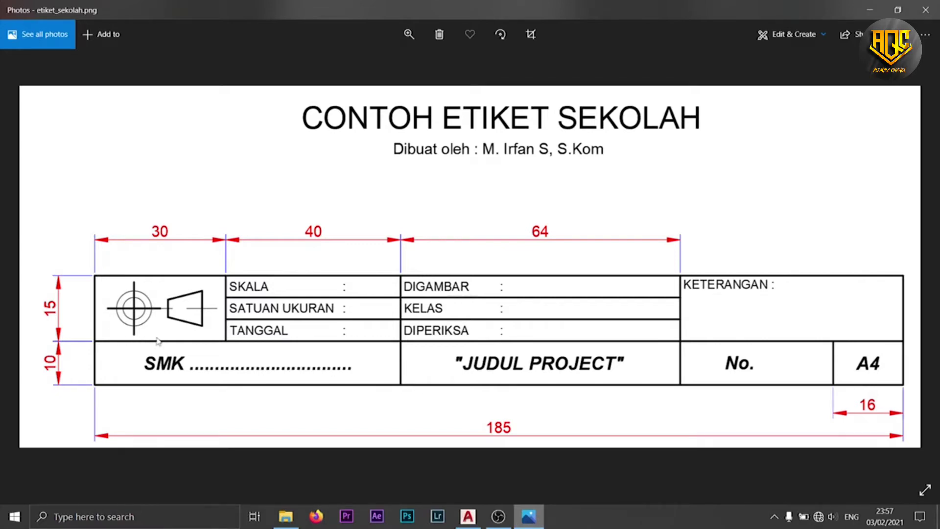
{"action": "left_click", "coordinate": [476, 518]}
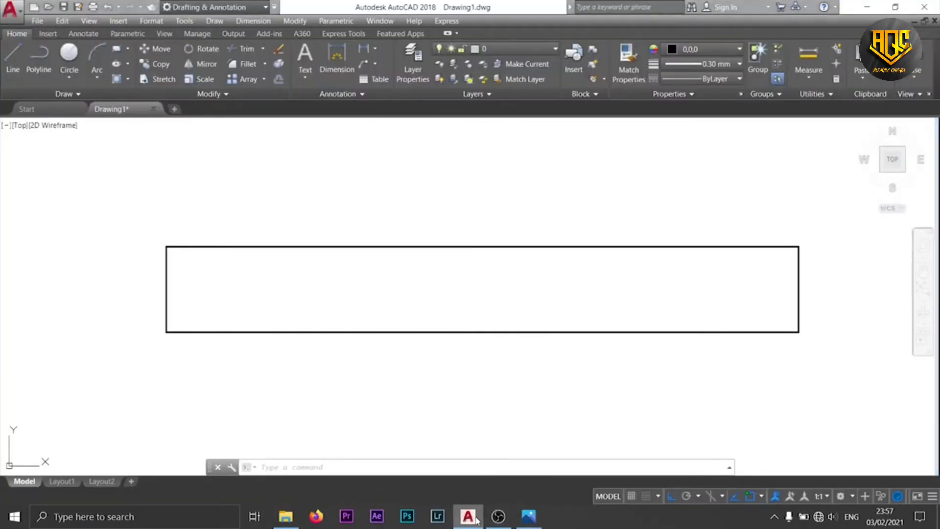
{"action": "left_click", "coordinate": [476, 518]}
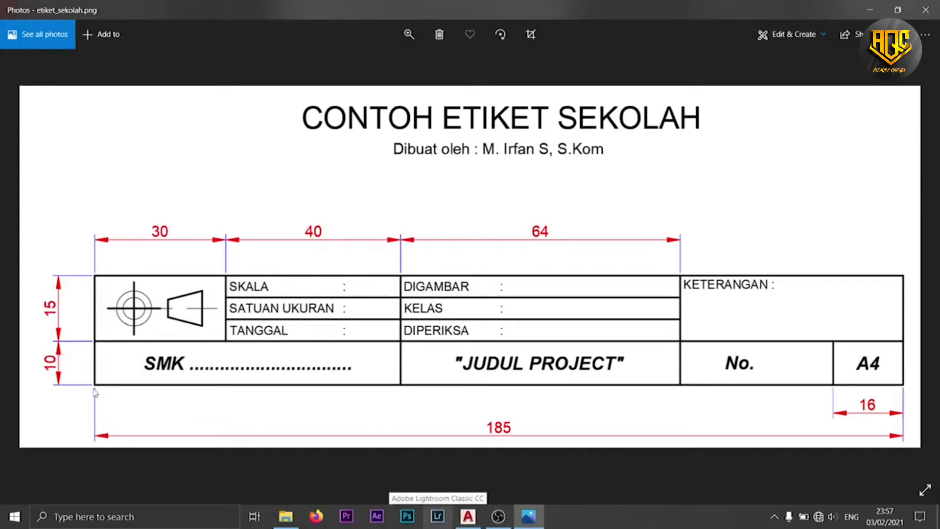
{"action": "scroll", "coordinate": [73, 371], "scroll_direction": "up", "scroll_amount": 2}
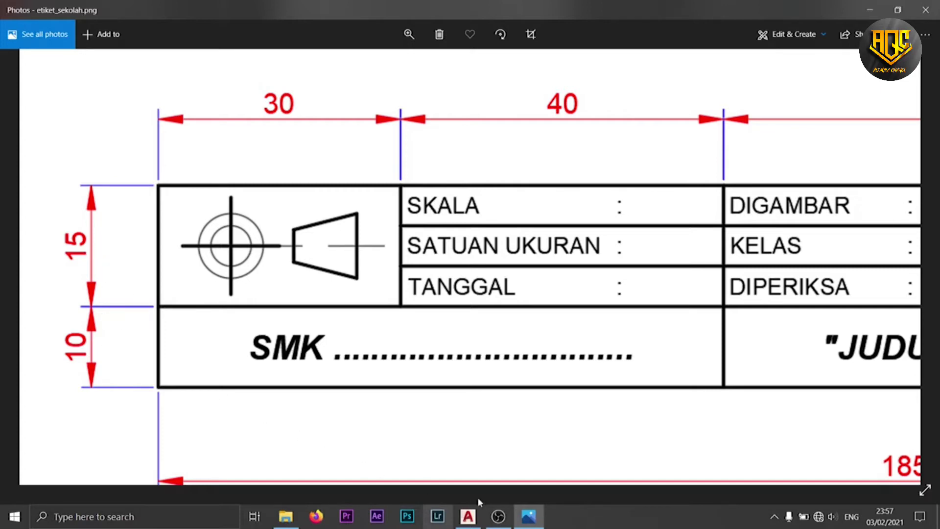
{"action": "left_click", "coordinate": [468, 516]}
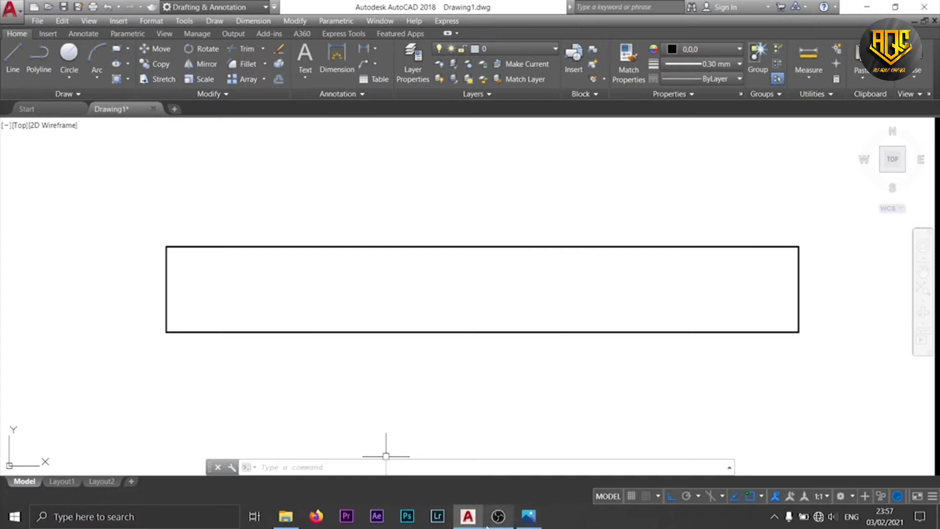
{"action": "scroll", "coordinate": [162, 314], "scroll_direction": "up", "scroll_amount": 4}
{"action": "scroll", "coordinate": [162, 313], "scroll_direction": "down", "scroll_amount": 2}
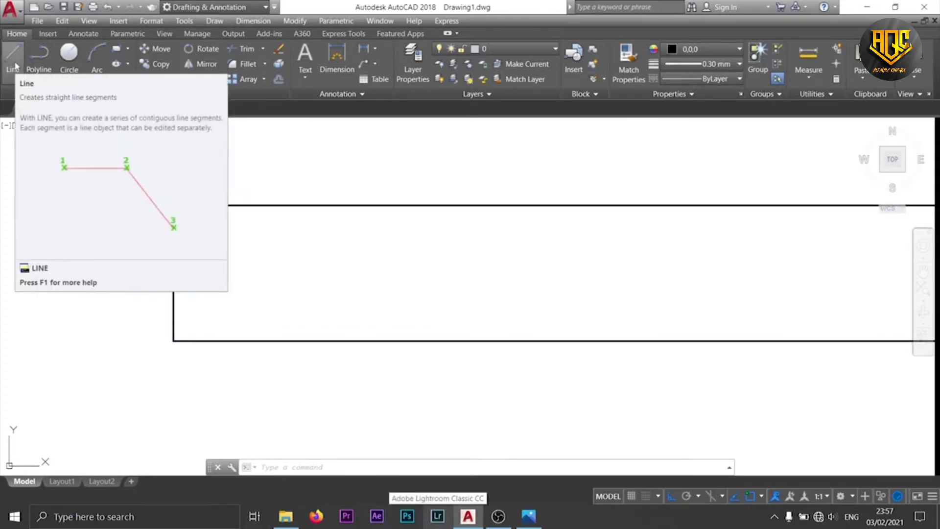
{"action": "left_click", "coordinate": [13, 65]}
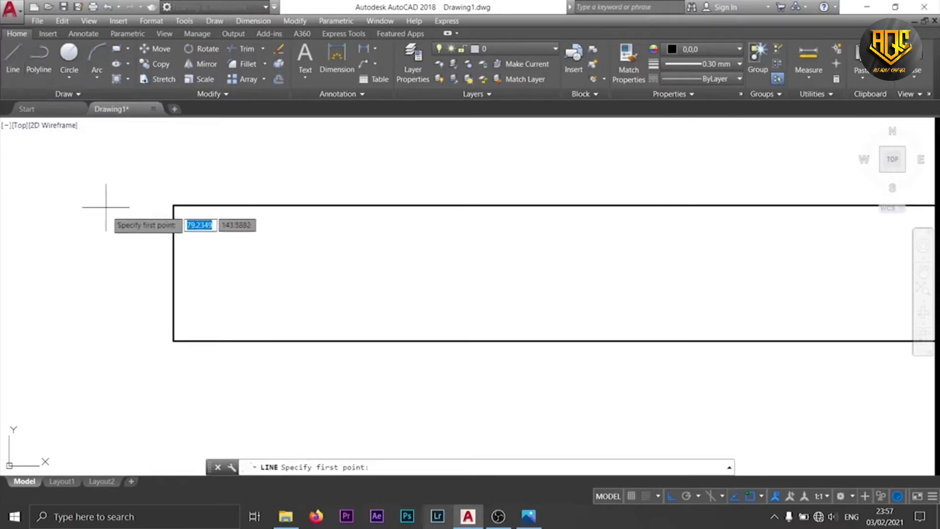
{"action": "left_click", "coordinate": [174, 340]}
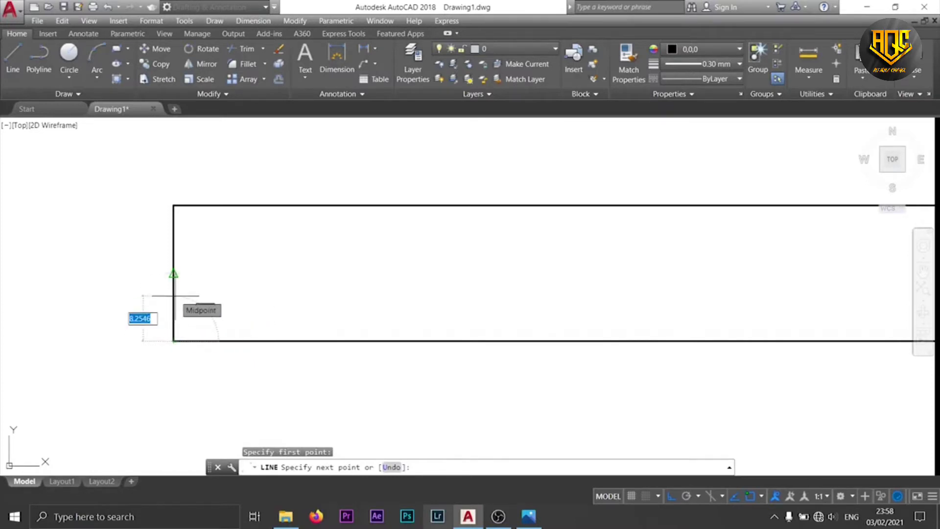
{"action": "type", "text": "1"}
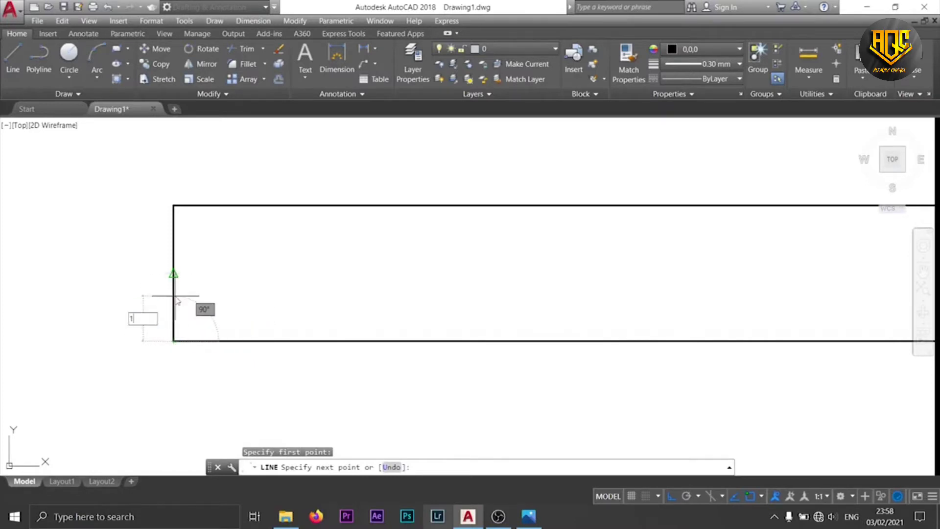
{"action": "type", "text": "0"}
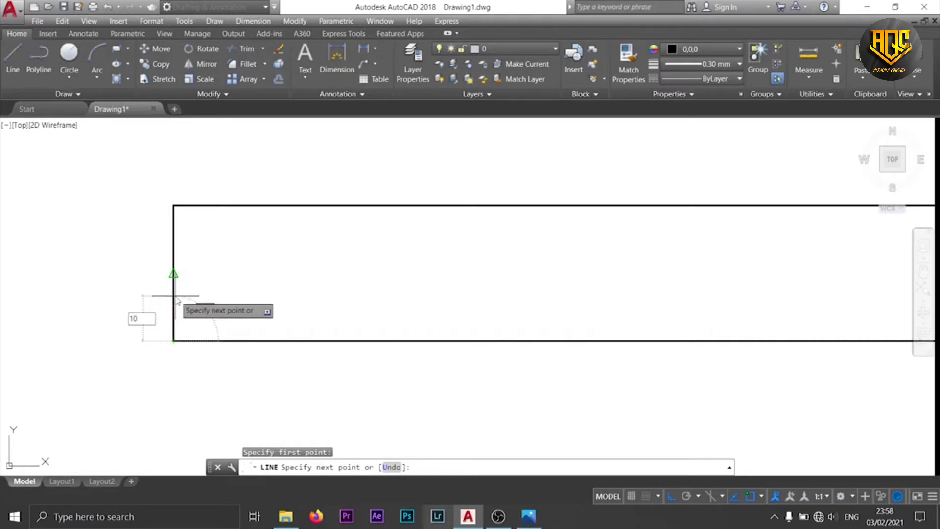
{"action": "key", "text": "Return"}
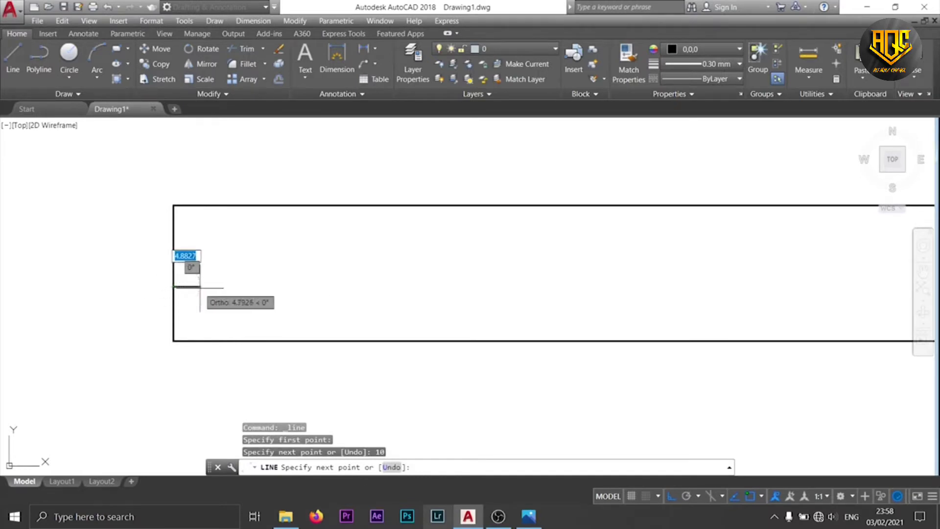
- Continue the line 185 units horizontally to the rectangle's far side, dividing the title block into two rows
{"action": "scroll", "coordinate": [209, 285], "scroll_direction": "down", "scroll_amount": 1}
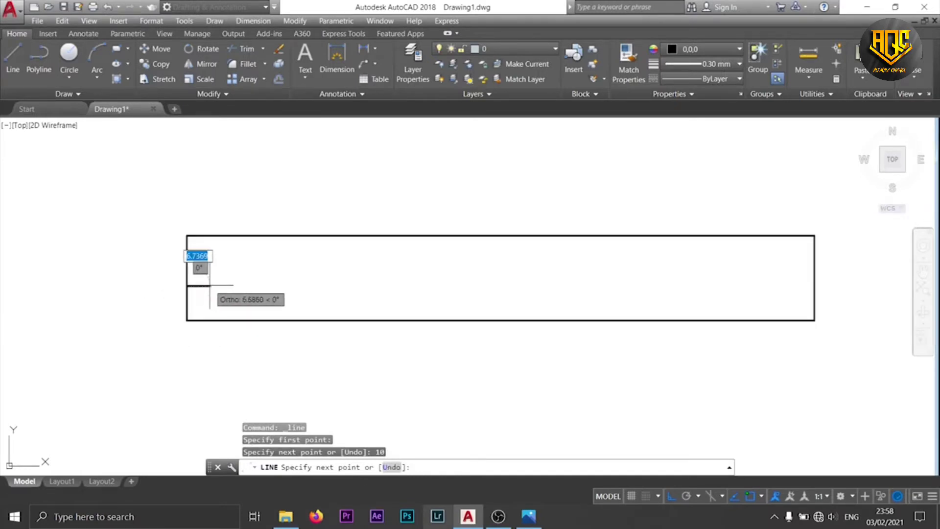
{"action": "middle_click_drag", "start_coordinate": [216, 285], "coordinate": [182, 283]}
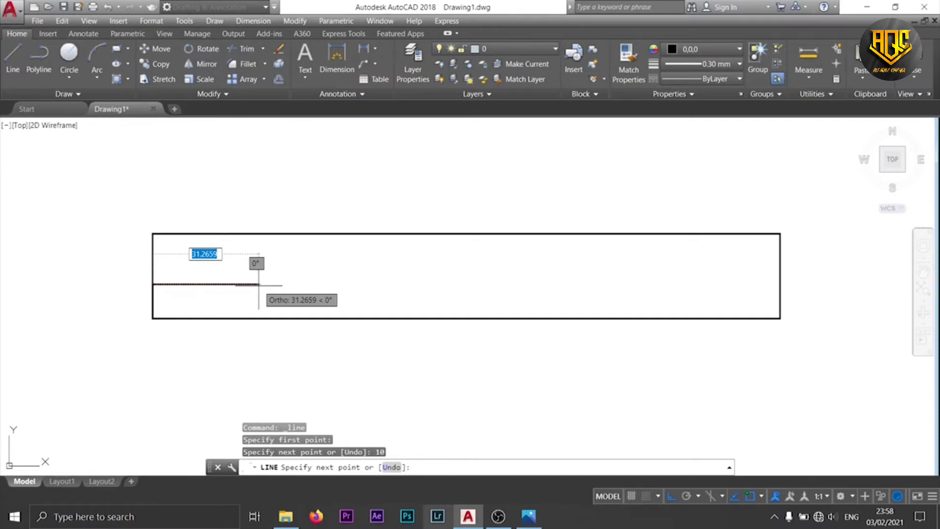
{"action": "type", "text": "18"}
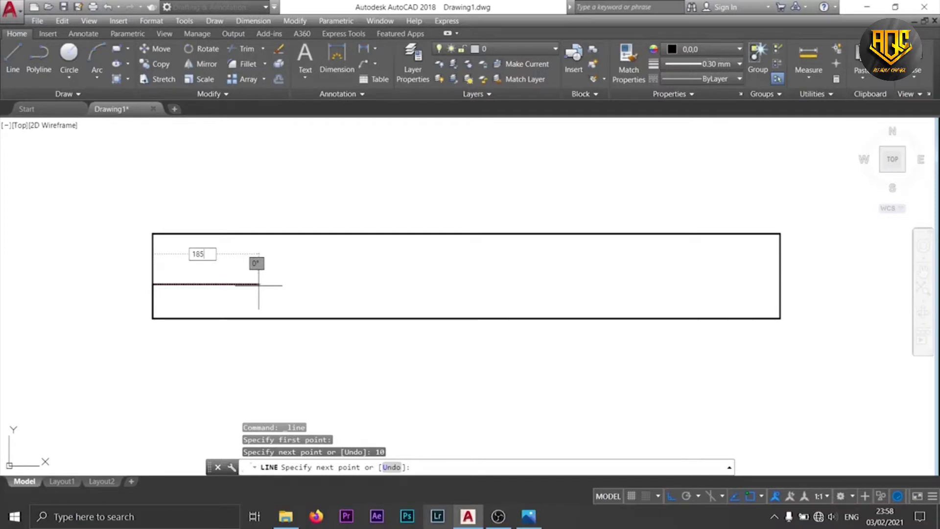
{"action": "type", "text": "5"}
{"action": "key", "text": "Return"}
{"action": "key", "text": "Return"}
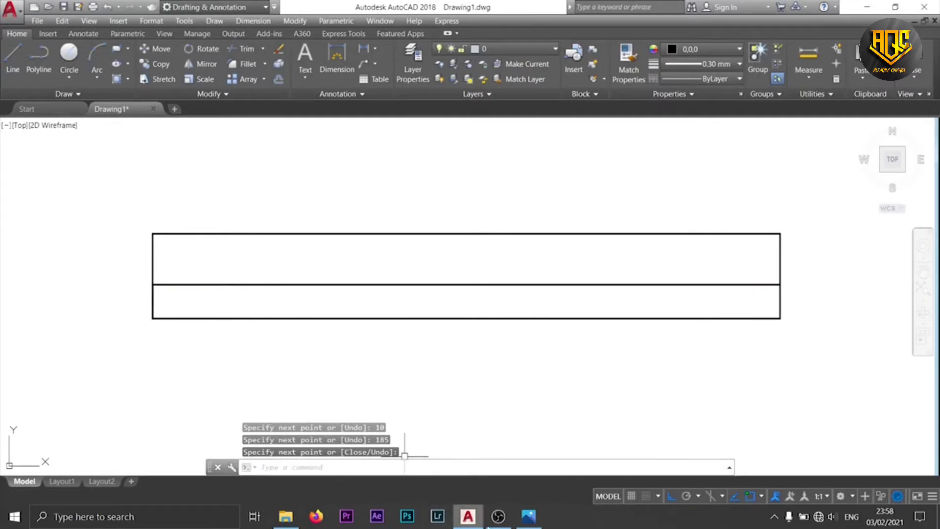
- Check the first column's dimensions in the Photos reference image, and in AutoCAD draw a 30-unit line along the top edge from the rectangle's upper-left corner
{"action": "left_click", "coordinate": [529, 516]}
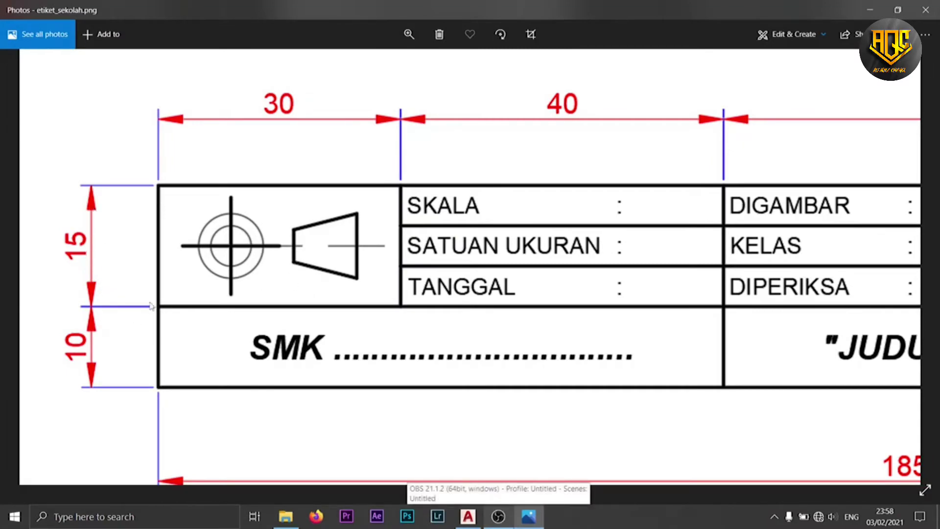
{"action": "left_click", "coordinate": [467, 516]}
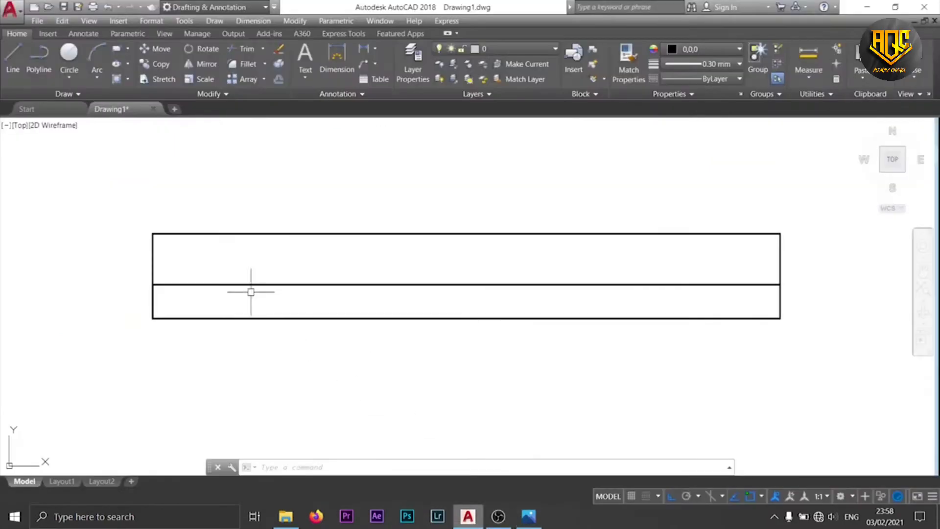
{"action": "scroll", "coordinate": [147, 279], "scroll_direction": "up", "scroll_amount": 2}
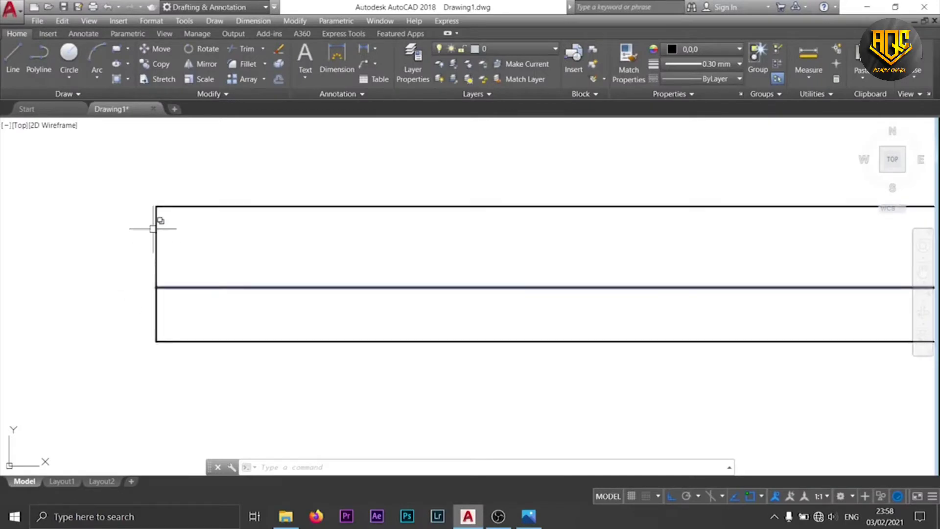
{"action": "scroll", "coordinate": [210, 294], "scroll_direction": "down", "scroll_amount": 1}
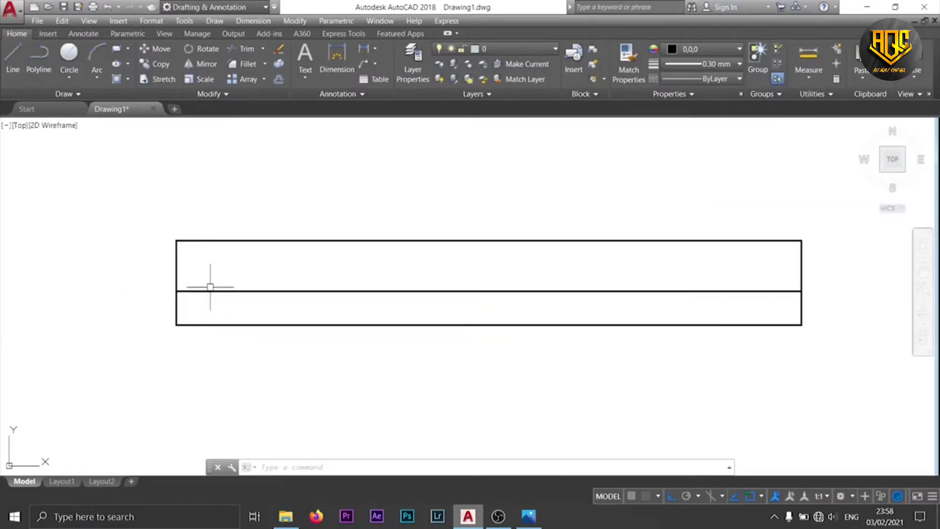
{"action": "left_click", "coordinate": [530, 520]}
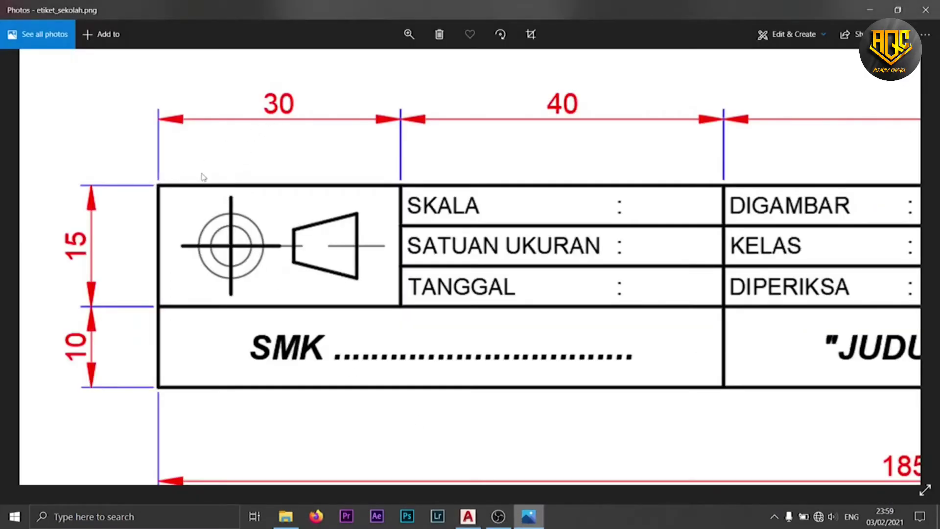
{"action": "left_click_drag", "start_coordinate": [240, 175], "coordinate": [223, 187]}
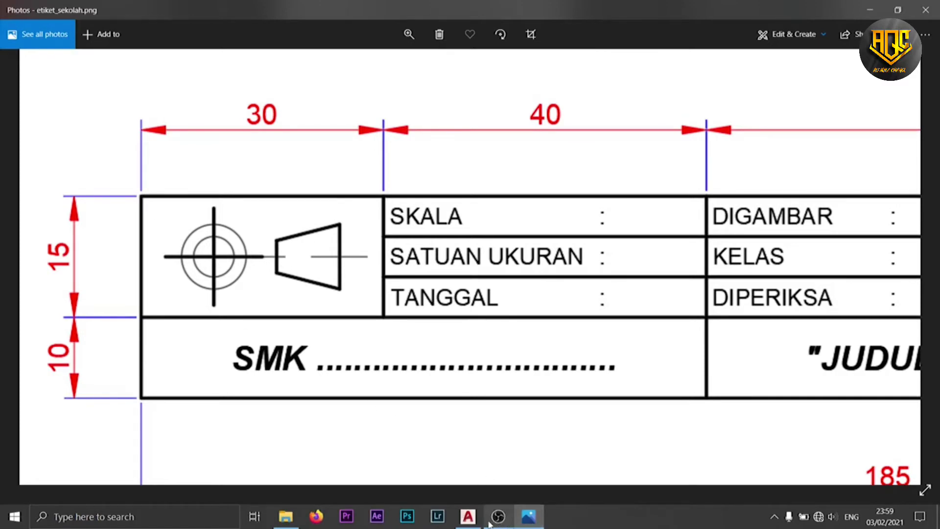
{"action": "left_click", "coordinate": [468, 517]}
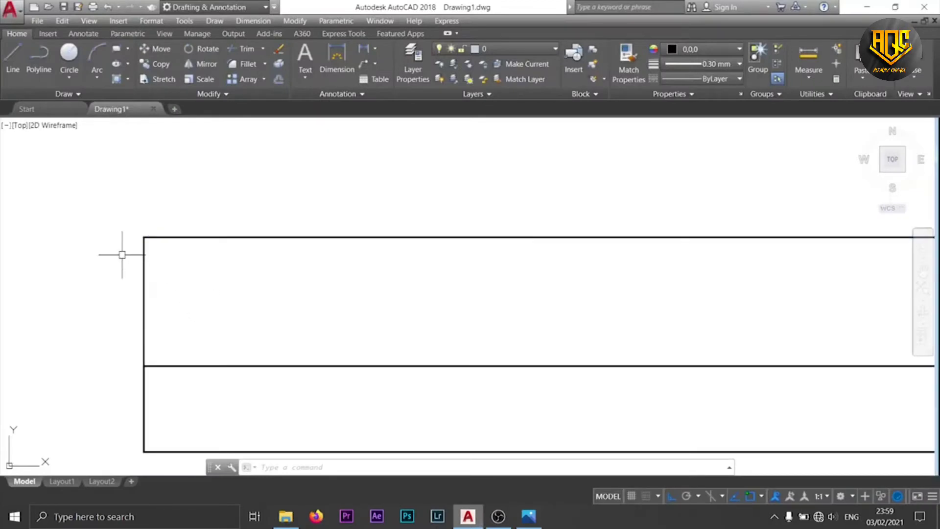
{"action": "left_click", "coordinate": [13, 70]}
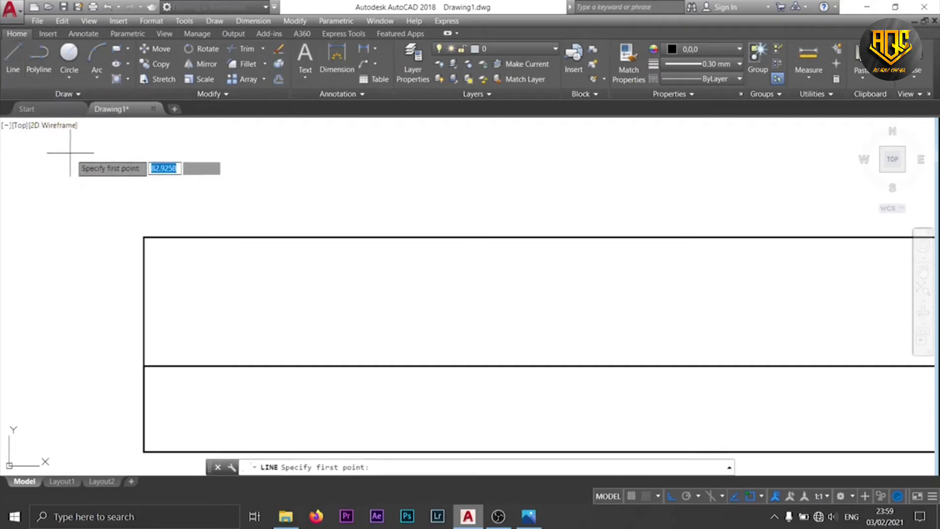
{"action": "left_click", "coordinate": [143, 237]}
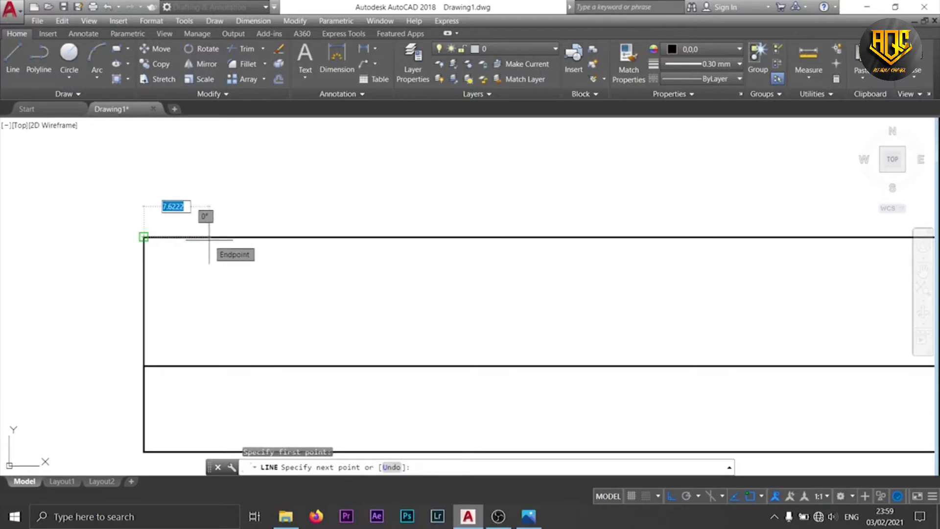
{"action": "type", "text": "30"}
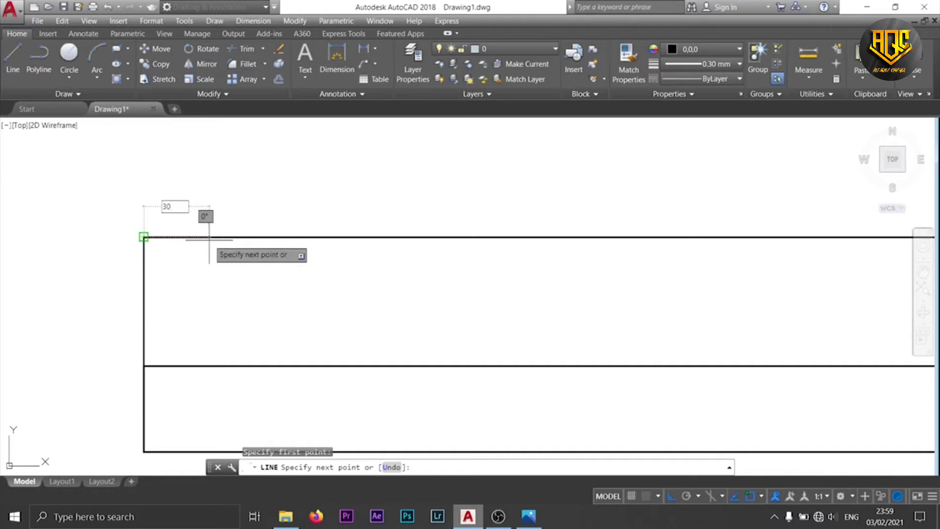
{"action": "key", "text": "Return"}
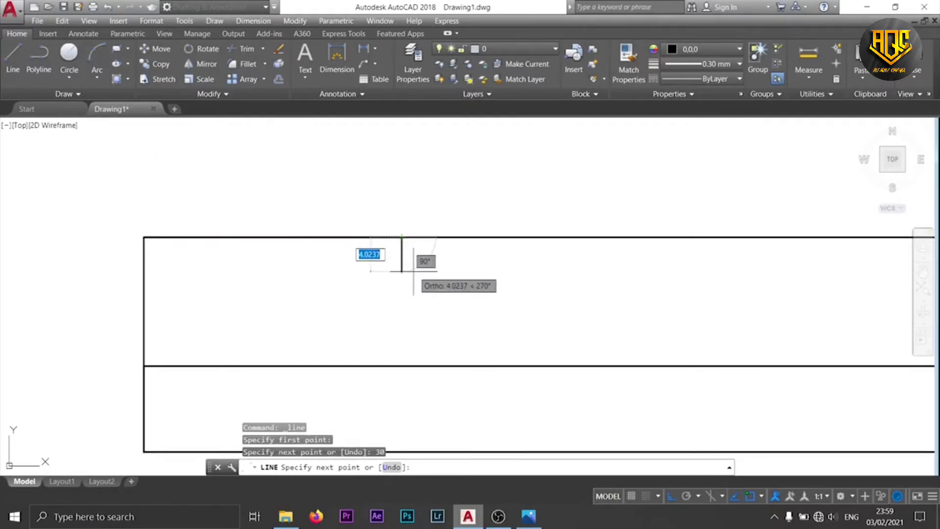
{"action": "left_click", "coordinate": [529, 516]}
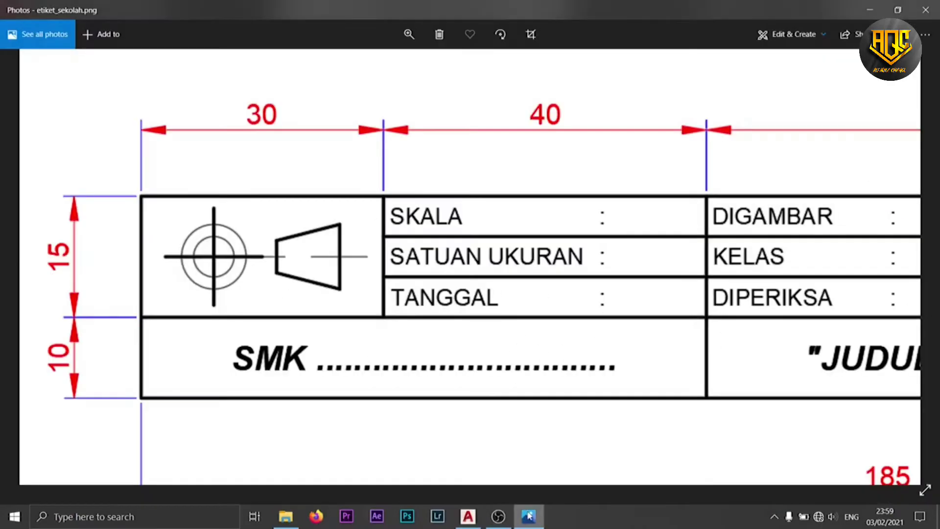
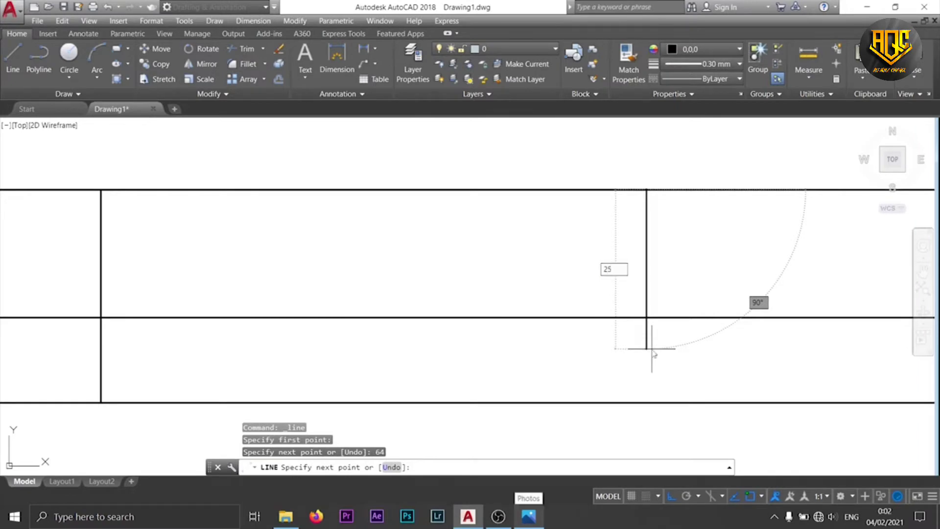
- Finish the vertical divider 25 units down from the end of the 64-unit segment on the top edge
{"action": "key", "text": "Return"}
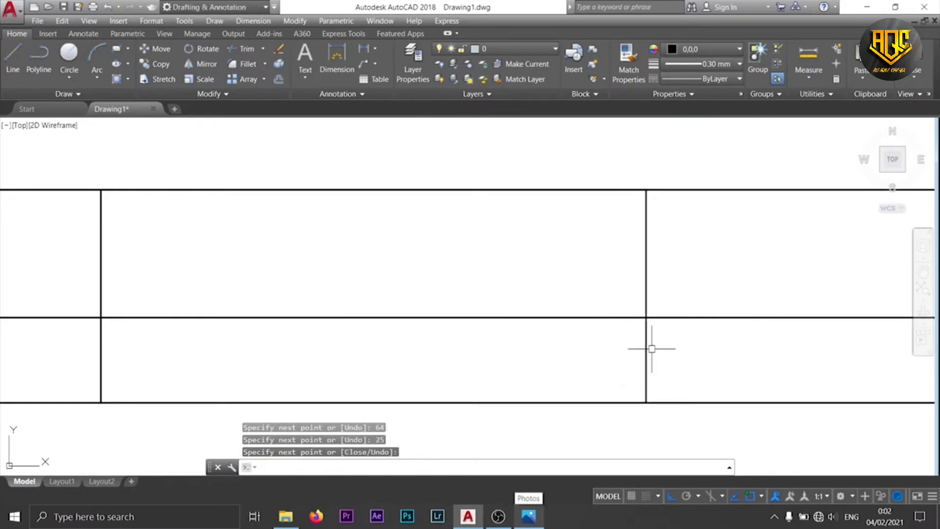
{"action": "scroll", "coordinate": [652, 349], "scroll_direction": "down", "scroll_amount": 4}
{"action": "middle_click_drag", "start_coordinate": [521, 312], "coordinate": [549, 309]}
{"action": "scroll", "coordinate": [544, 313], "scroll_direction": "up", "scroll_amount": 2}
{"action": "scroll", "coordinate": [544, 312], "scroll_direction": "down", "scroll_amount": 2}
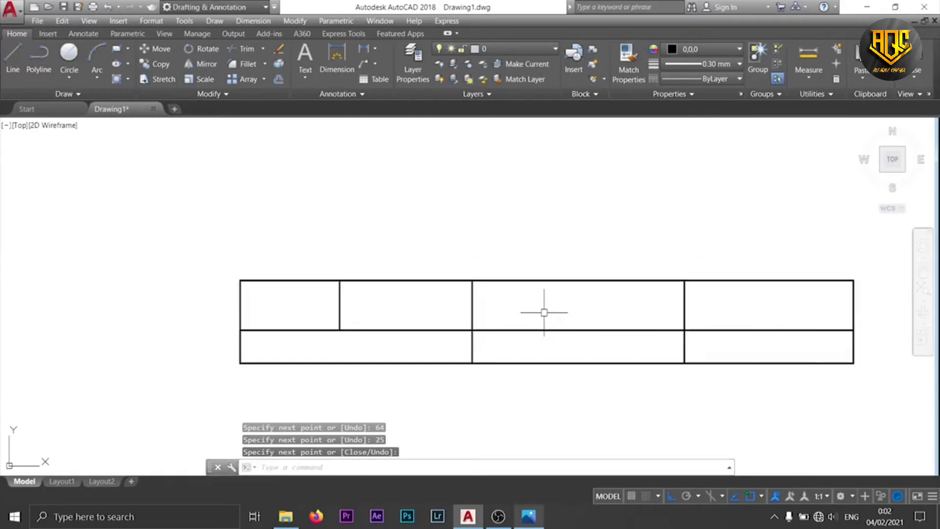
{"action": "middle_click_drag", "start_coordinate": [611, 361], "coordinate": [451, 308]}
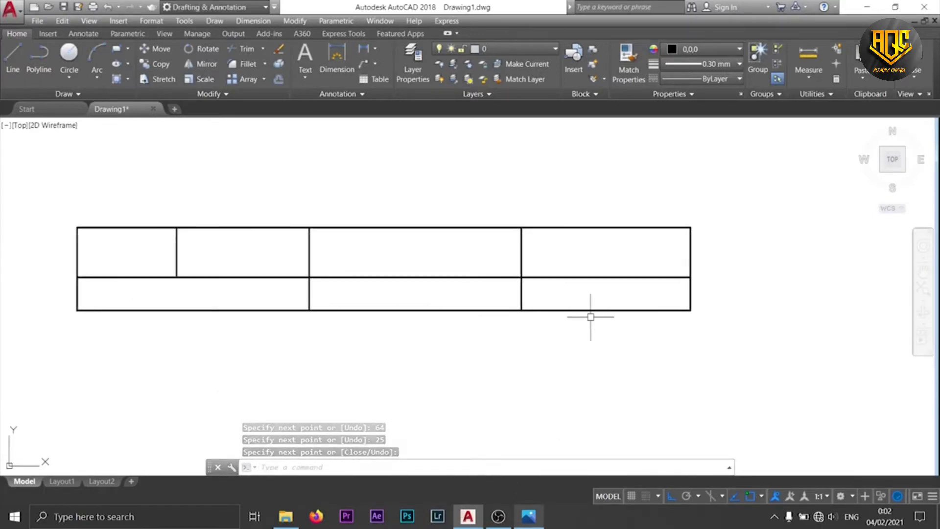
{"action": "middle_click_drag", "start_coordinate": [682, 309], "coordinate": [628, 313]}
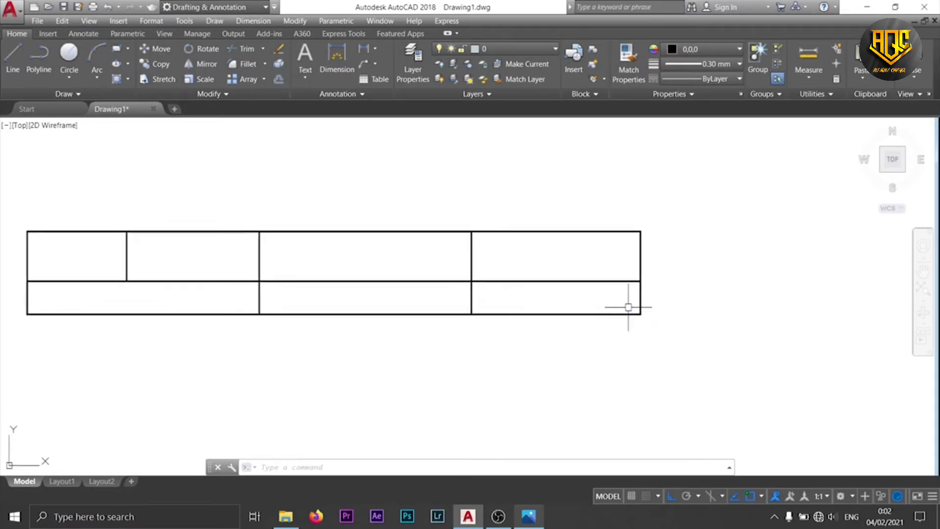
- Following the Photos reference, in AutoCAD draw a line 16 units left from the rectangle's lower-right corner and 10 units up to form the A4 cell
{"action": "scroll", "coordinate": [629, 313], "scroll_direction": "up", "scroll_amount": 3}
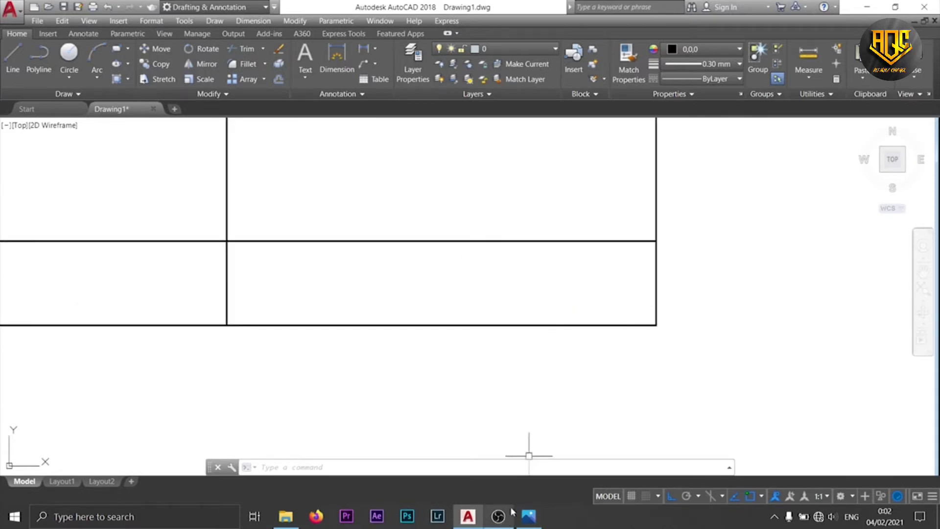
{"action": "left_click", "coordinate": [529, 516]}
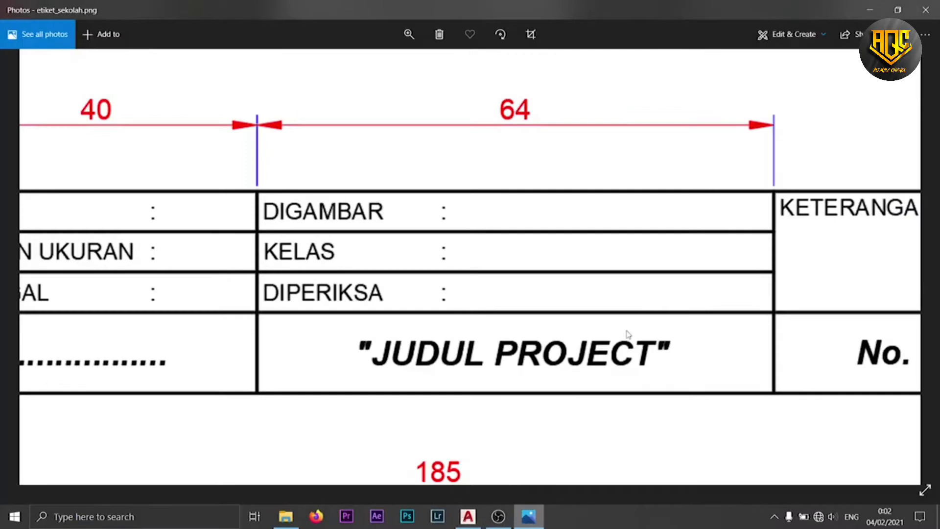
{"action": "scroll", "coordinate": [625, 332], "scroll_direction": "down", "scroll_amount": 3}
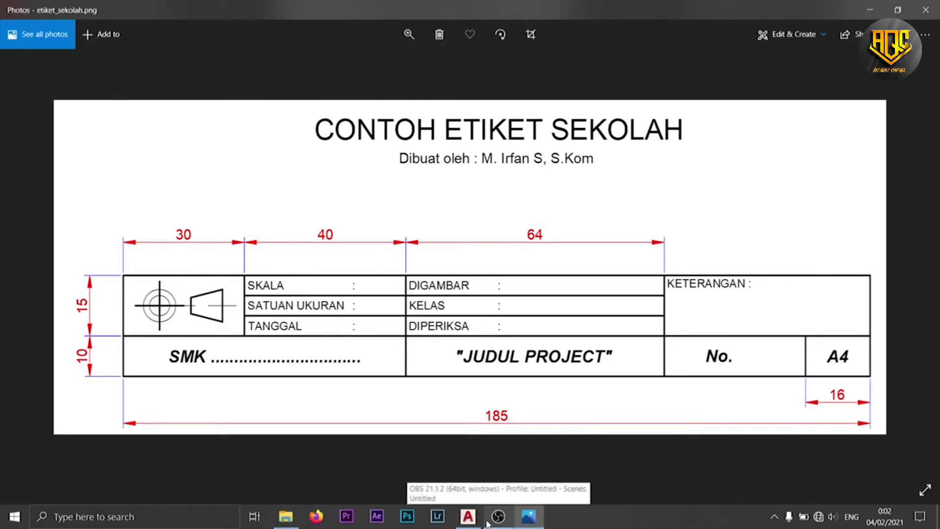
{"action": "left_click", "coordinate": [468, 516]}
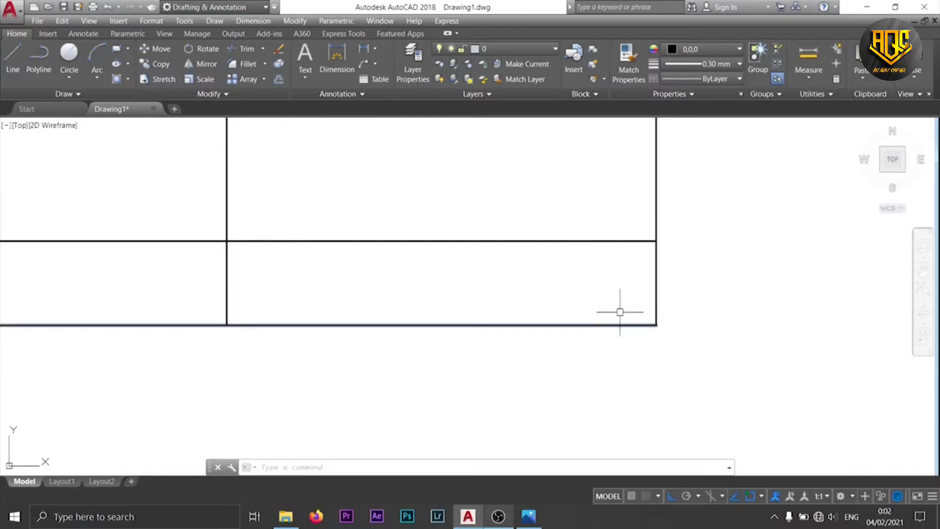
{"action": "left_click", "coordinate": [18, 60]}
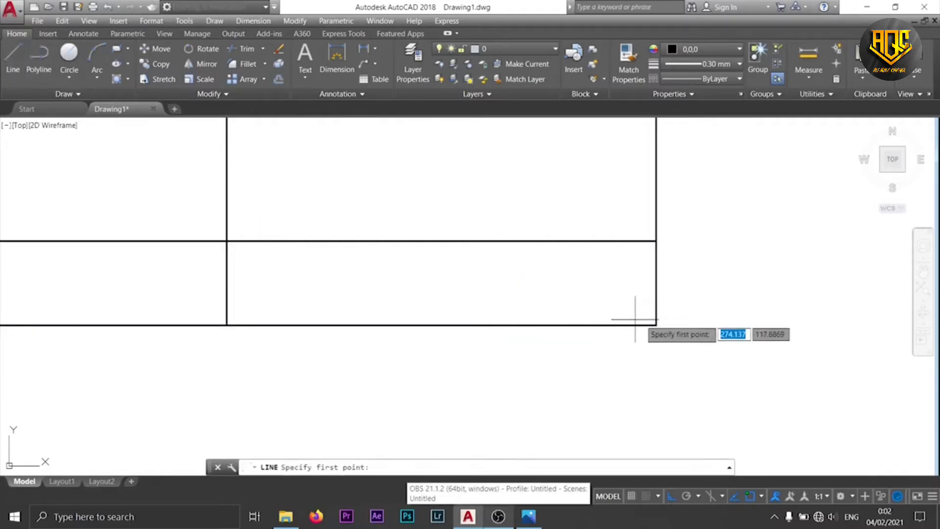
{"action": "left_click", "coordinate": [656, 324]}
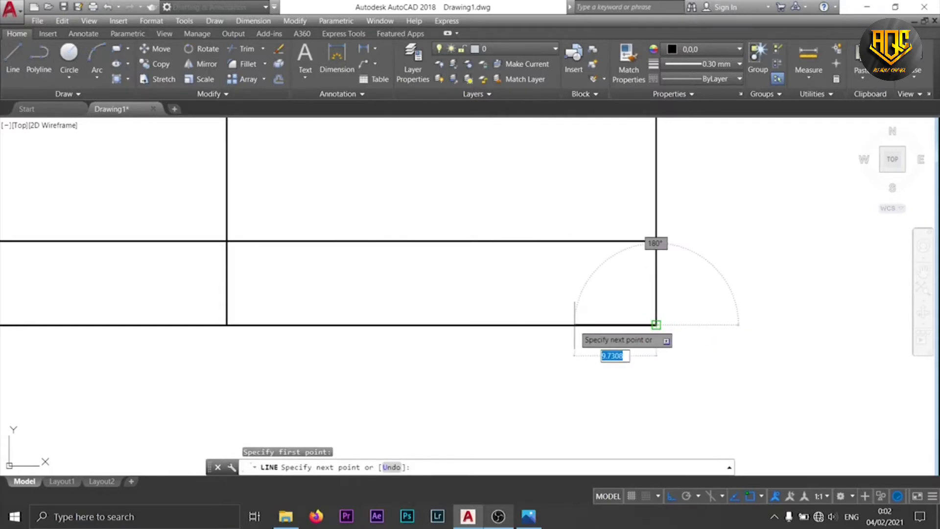
{"action": "type", "text": "1"}
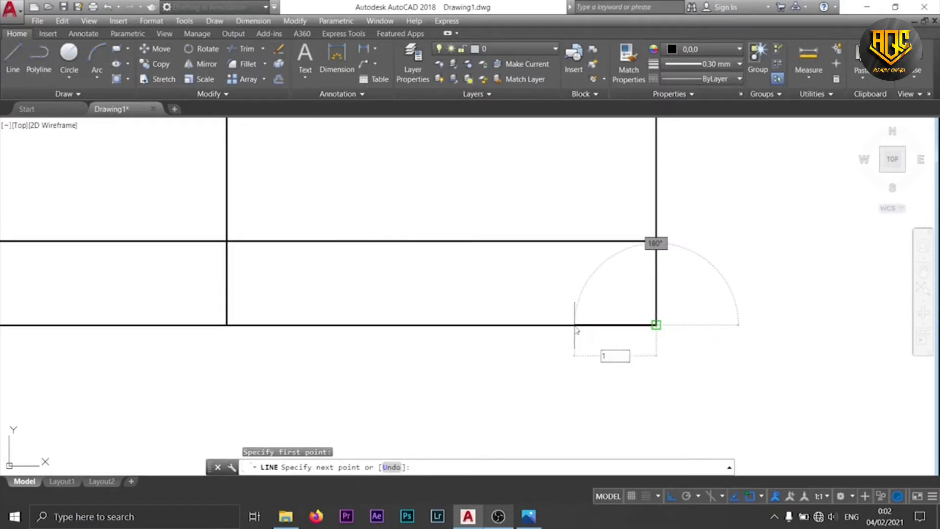
{"action": "type", "text": "6"}
{"action": "key", "text": "Return"}
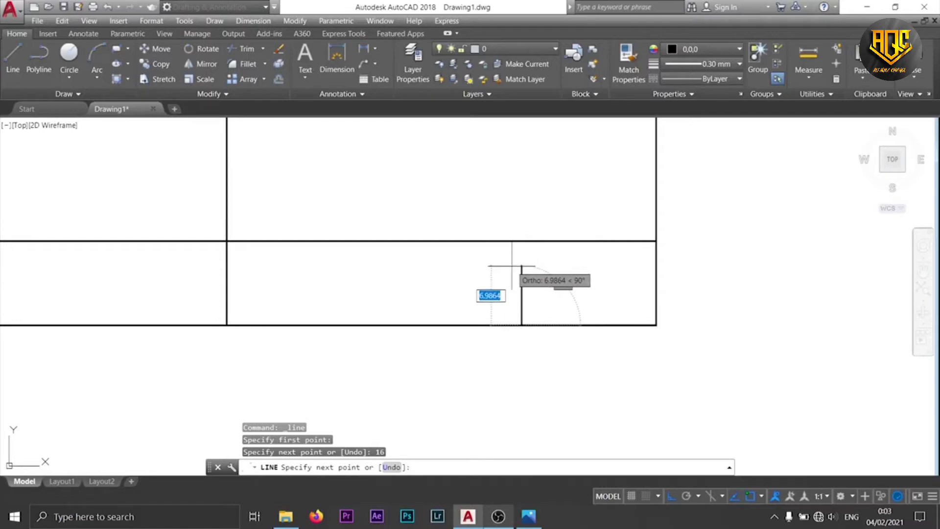
{"action": "type", "text": "10"}
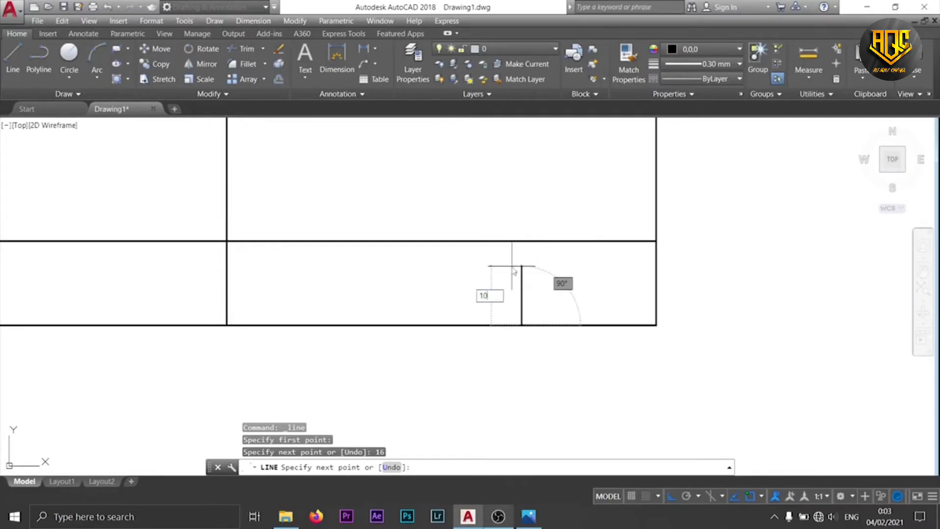
{"action": "key", "text": "Return"}
{"action": "key", "text": "Return"}
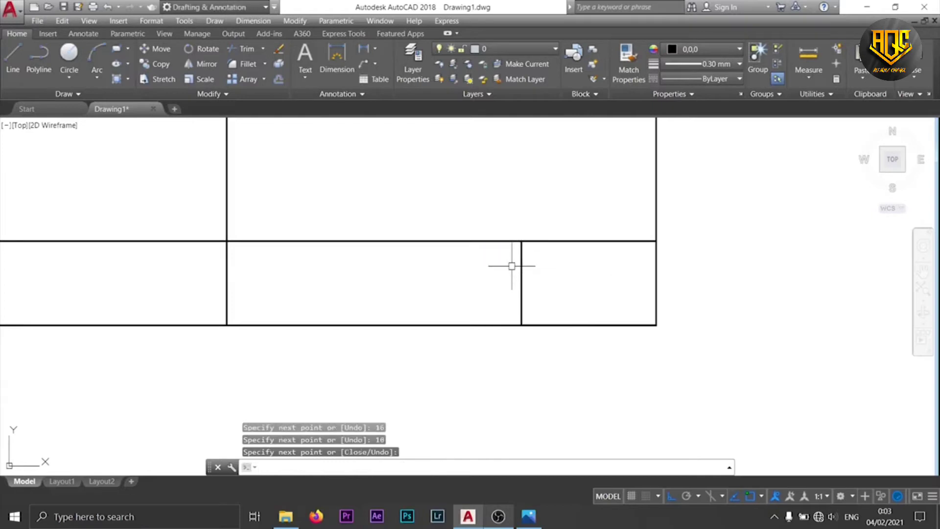
- Examine how the 40 and 64 columns are split into three rows in the Photos reference etiket_sekolah.png
{"action": "scroll", "coordinate": [512, 265], "scroll_direction": "down", "scroll_amount": 4}
{"action": "mouse_move", "coordinate": [475, 273]}
{"action": "middle_mouse_down"}
{"action": "mouse_move", "coordinate": [671, 277]}
{"action": "mouse_move", "coordinate": [689, 296]}
{"action": "middle_mouse_up"}
{"action": "middle_click_drag", "start_coordinate": [451, 292], "coordinate": [453, 324]}
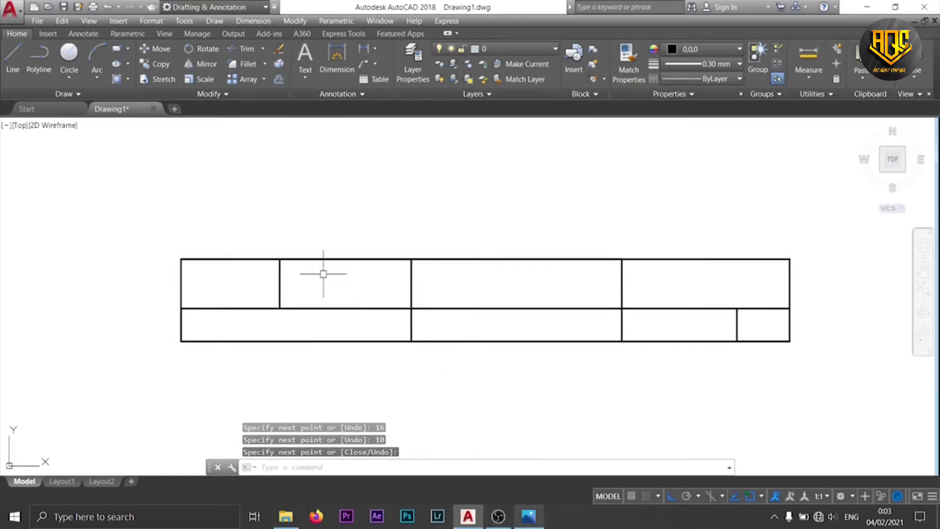
{"action": "scroll", "coordinate": [297, 274], "scroll_direction": "up", "scroll_amount": 2}
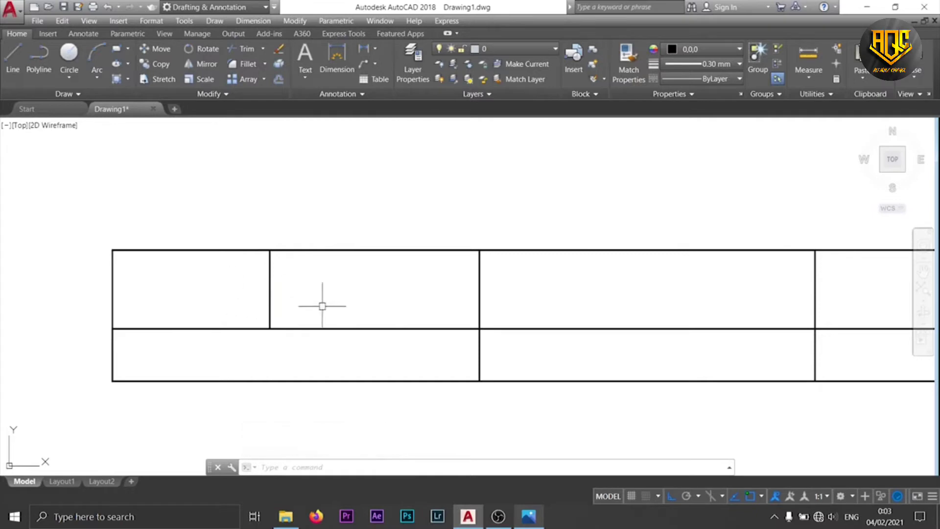
{"action": "left_click", "coordinate": [530, 516]}
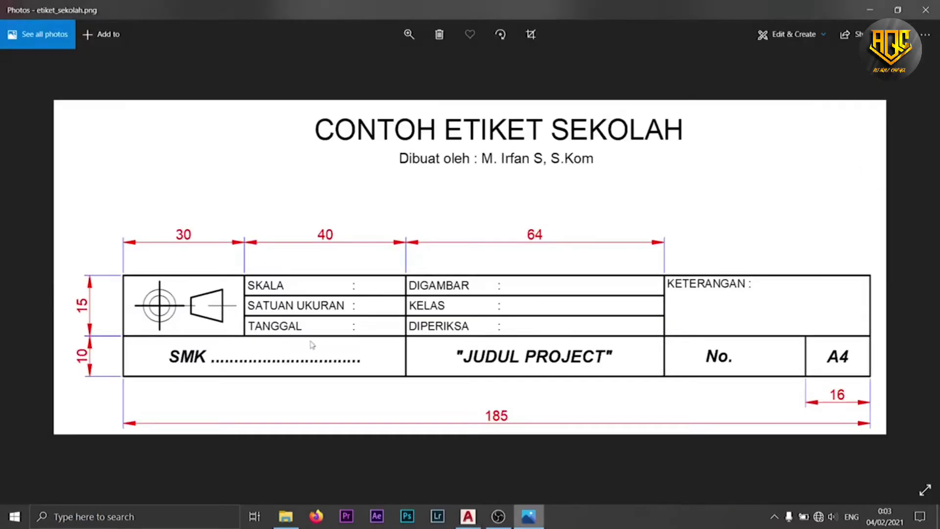
{"action": "scroll", "coordinate": [301, 307], "scroll_direction": "up", "scroll_amount": 3}
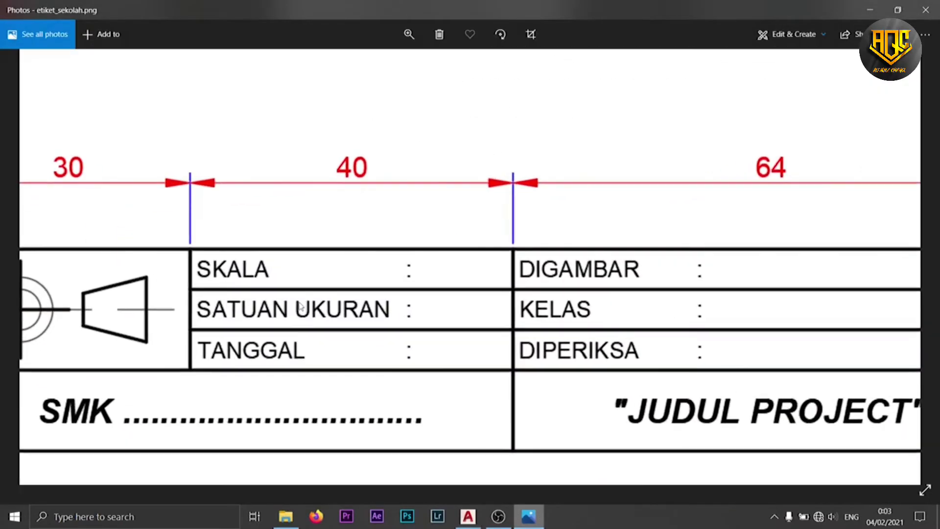
{"action": "left_click_drag", "start_coordinate": [493, 297], "coordinate": [495, 276]}
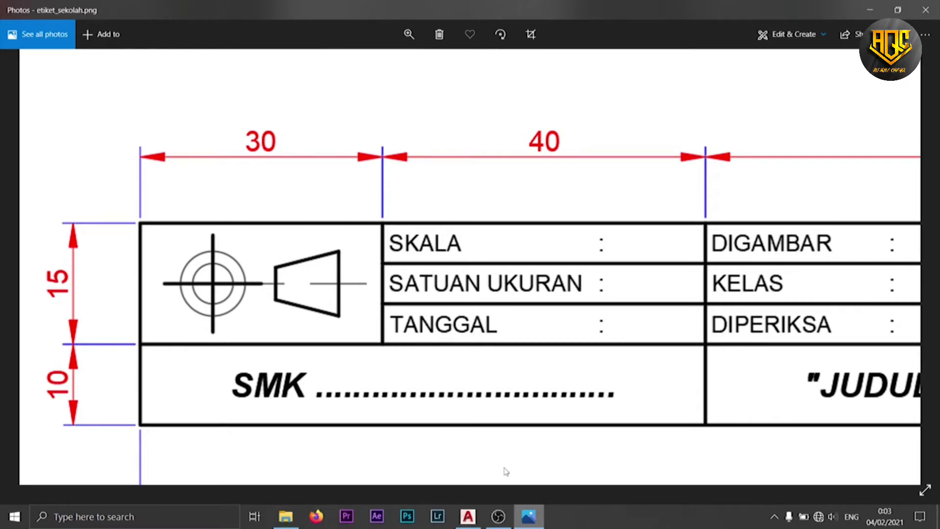
- In AutoCAD, draw a line 5 units down from the top of the first column's vertical divider
{"action": "left_click", "coordinate": [468, 517]}
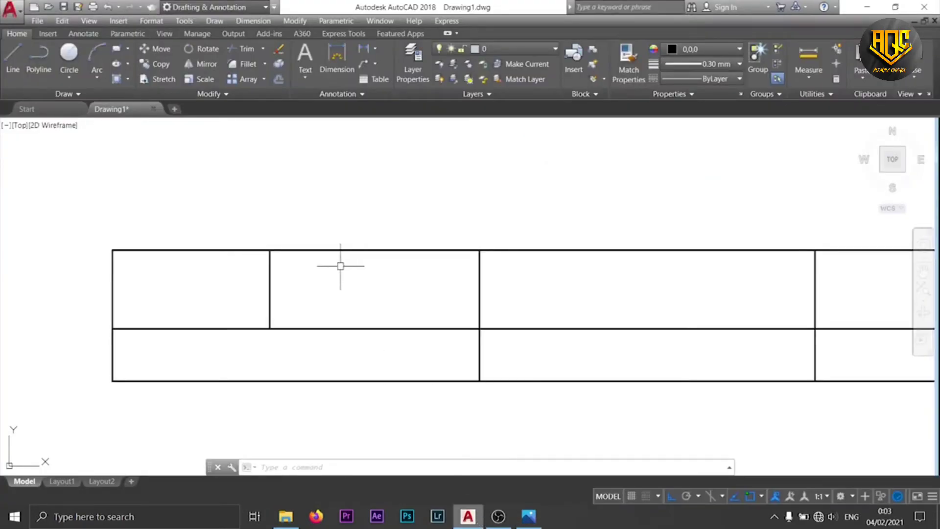
{"action": "left_click", "coordinate": [14, 61]}
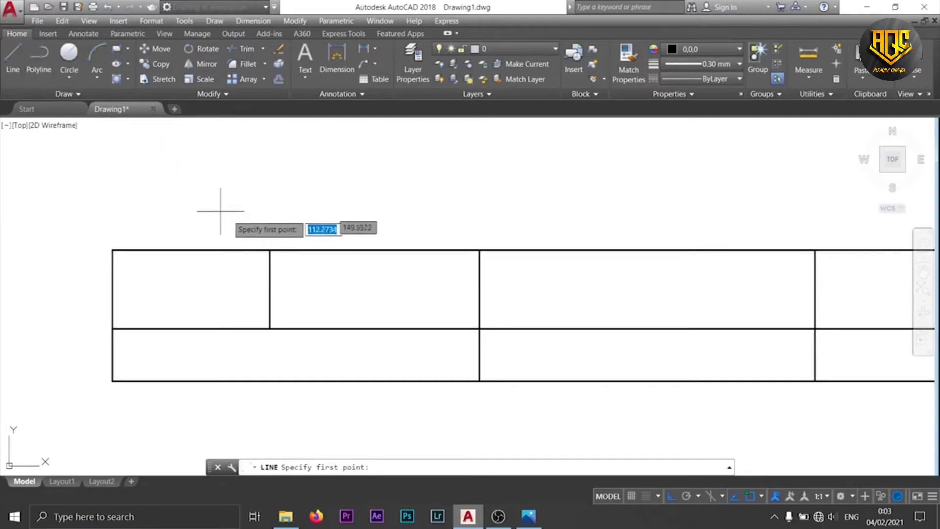
{"action": "left_click", "coordinate": [270, 250]}
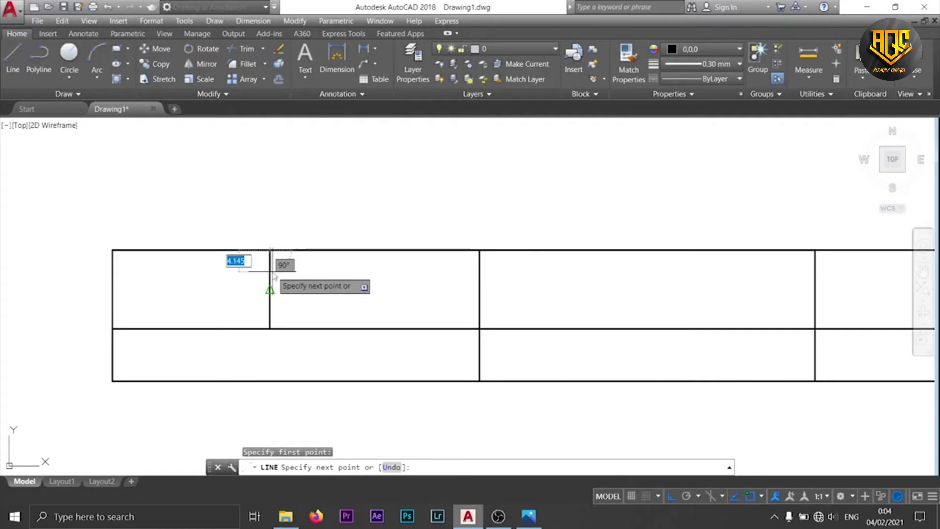
{"action": "type", "text": "5"}
{"action": "key", "text": "Return"}
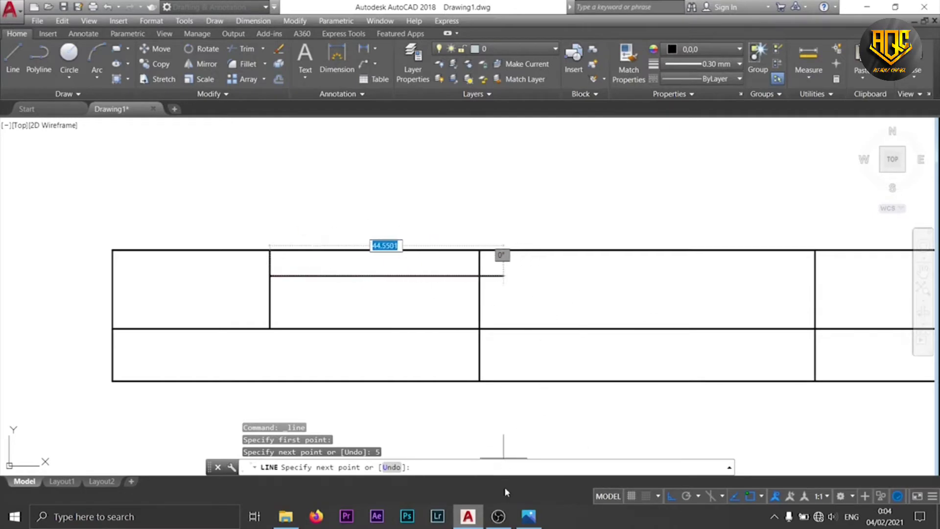
- Check the 40 and 64 column widths in the Photos reference, and in AutoCAD continue the line 104 units to the right
{"action": "left_click", "coordinate": [529, 516]}
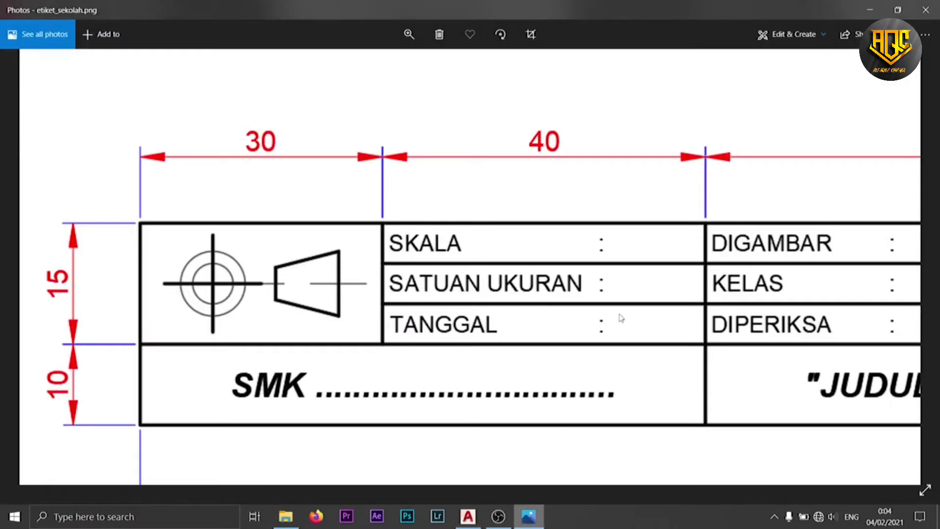
{"action": "left_click_drag", "start_coordinate": [629, 318], "coordinate": [382, 321]}
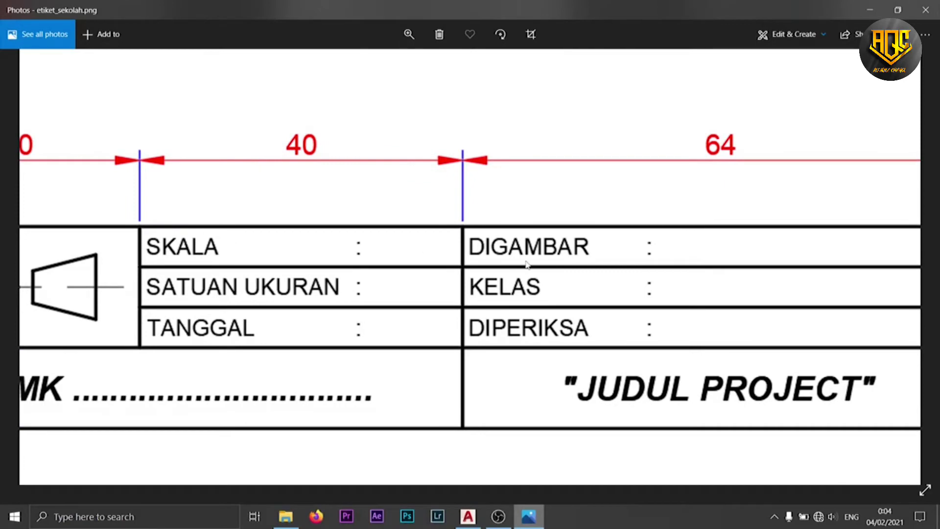
{"action": "left_click_drag", "start_coordinate": [527, 264], "coordinate": [462, 250]}
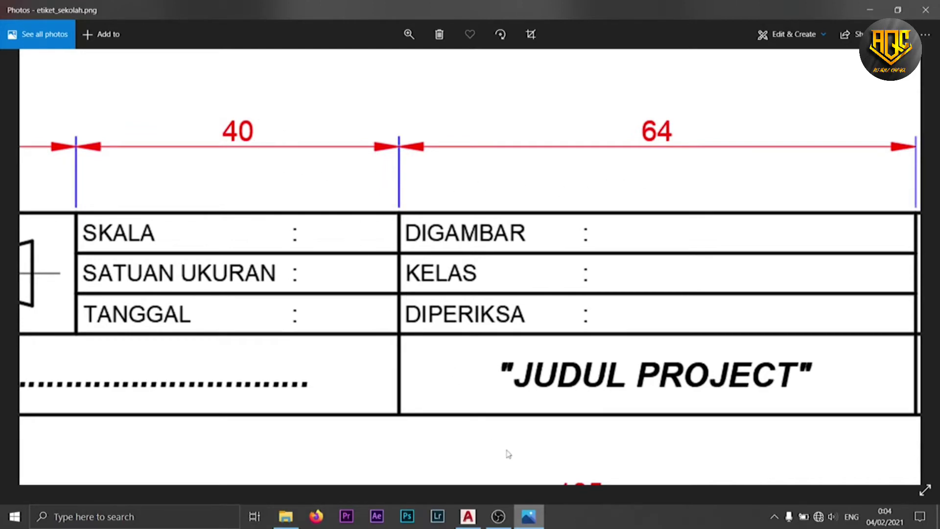
{"action": "left_click", "coordinate": [469, 517]}
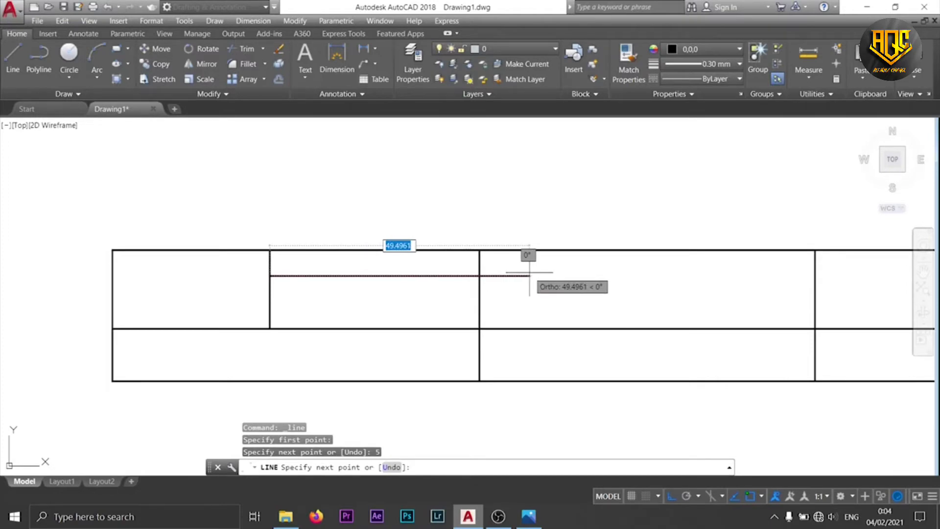
{"action": "type", "text": "104"}
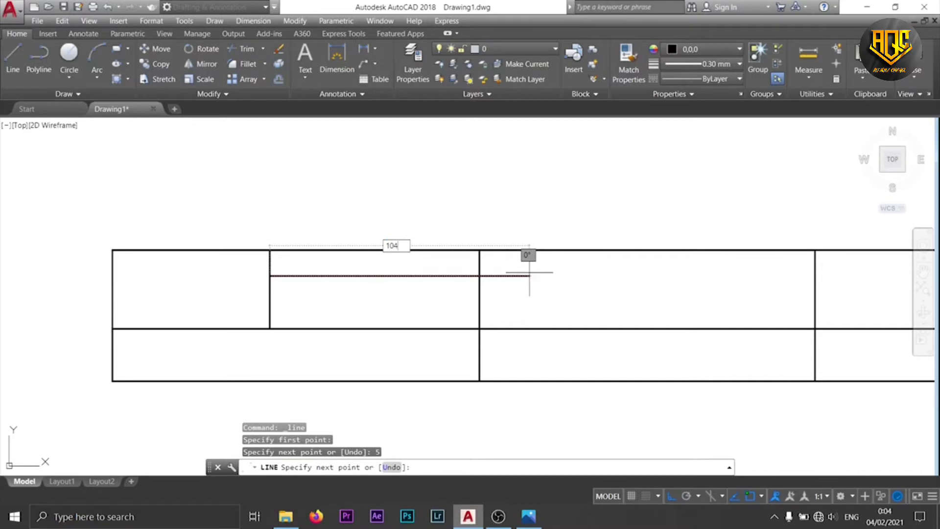
{"action": "key", "text": "Return"}
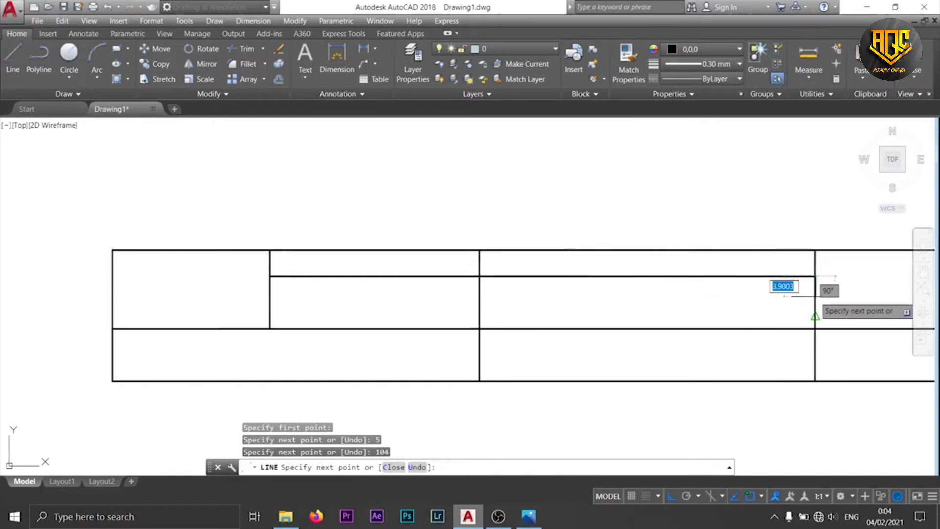
- Continue the line 5 units down and 104 units back to the left, completing the three text rows
{"action": "type", "text": "5"}
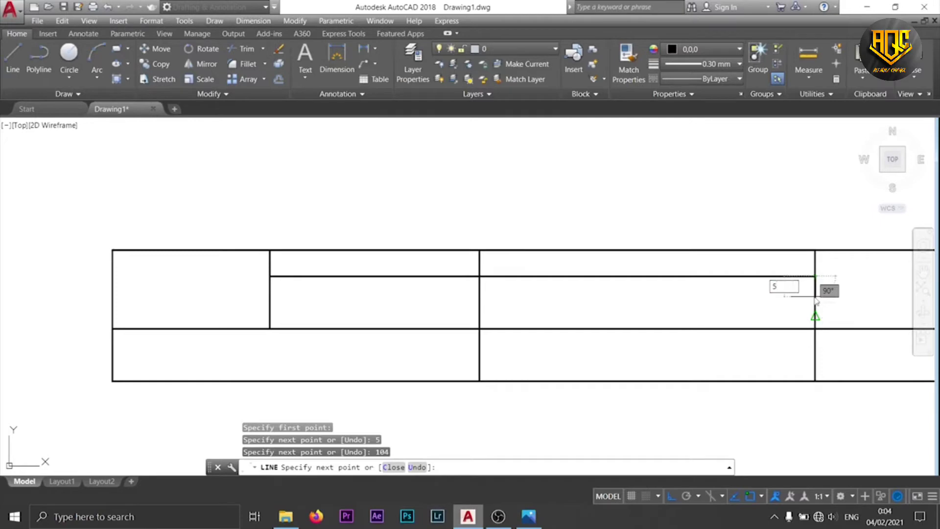
{"action": "key", "text": "Return"}
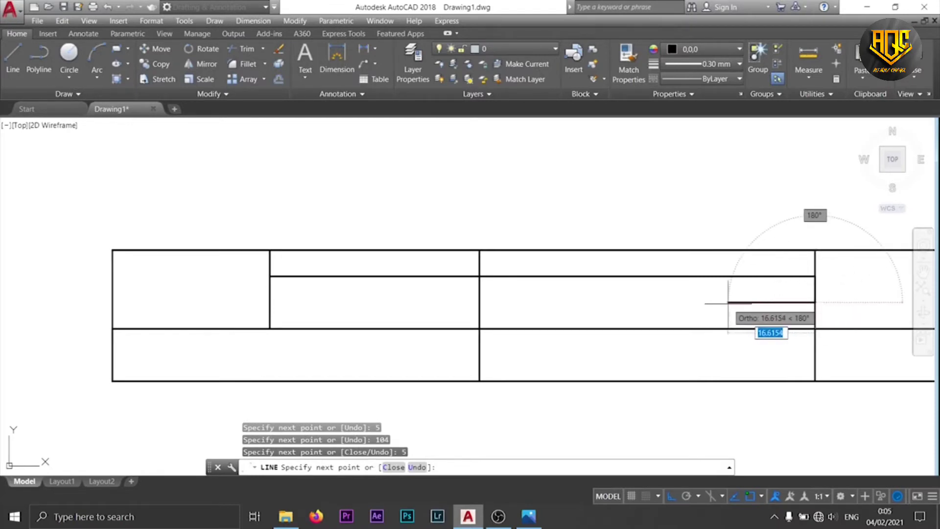
{"action": "type", "text": "104"}
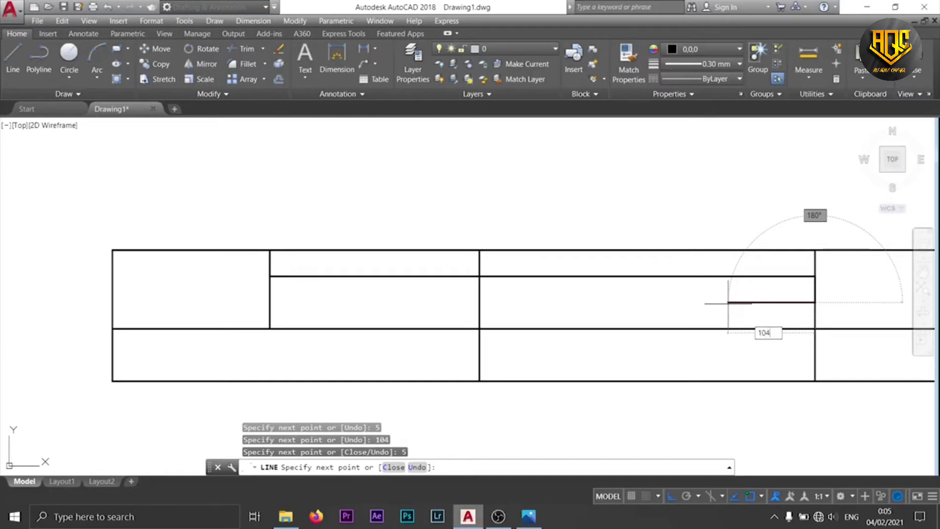
{"action": "key", "text": "Return"}
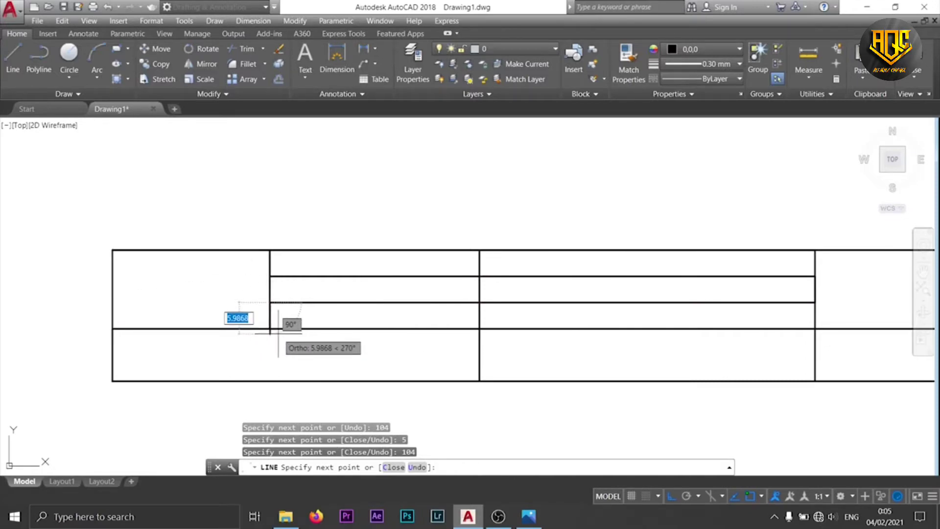
{"action": "key", "text": "Return"}
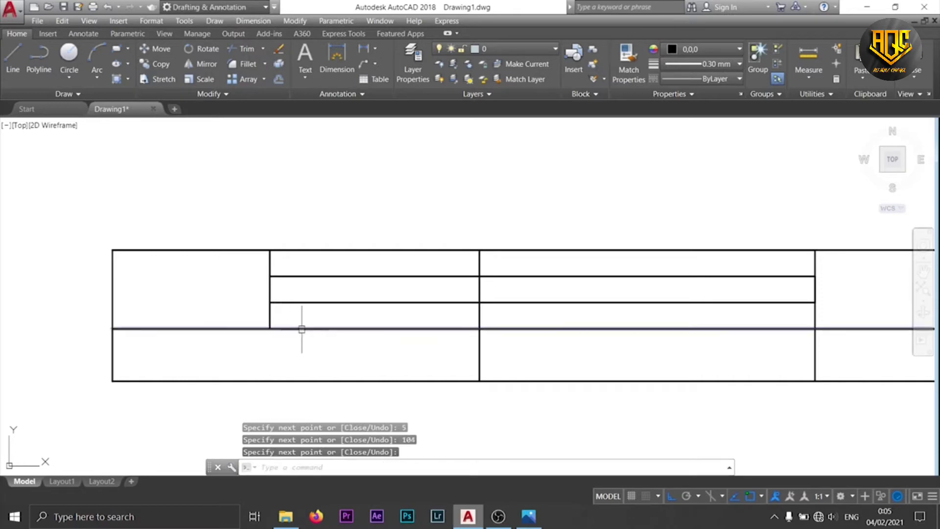
- Examine the projection symbol in the Photos reference etiket_sekolah.png, and close that image to view the dimensioned PROYEKSI.jpg
{"action": "scroll", "coordinate": [319, 274], "scroll_direction": "down", "scroll_amount": 2}
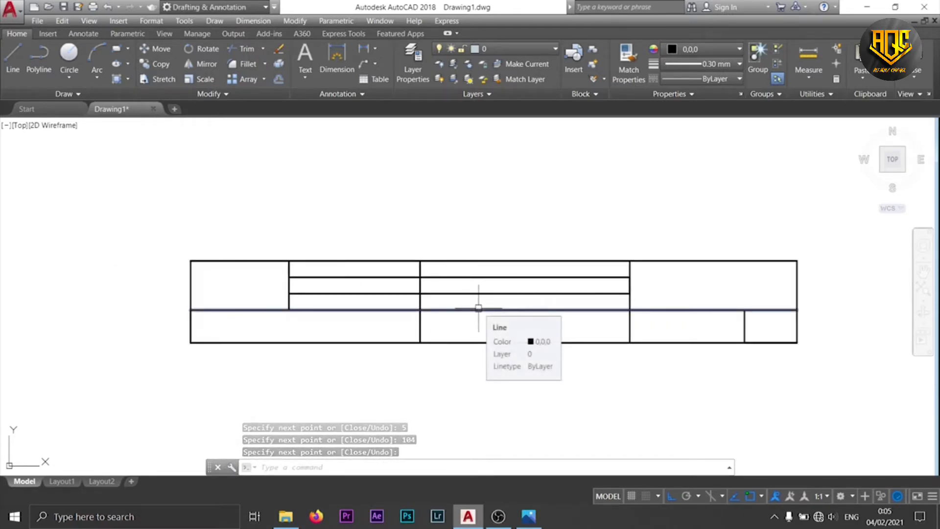
{"action": "left_click", "coordinate": [528, 516]}
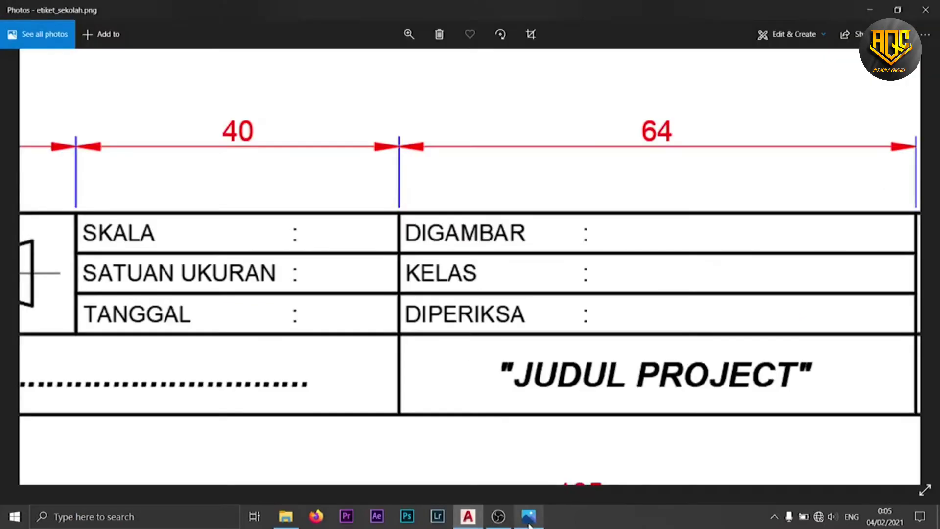
{"action": "scroll", "coordinate": [431, 365], "scroll_direction": "down", "scroll_amount": 3}
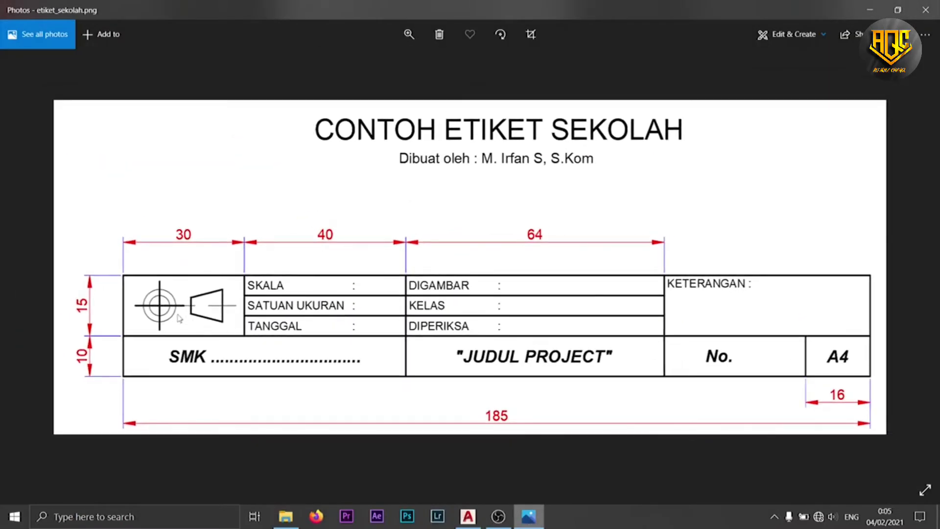
{"action": "scroll", "coordinate": [163, 315], "scroll_direction": "up", "scroll_amount": 3}
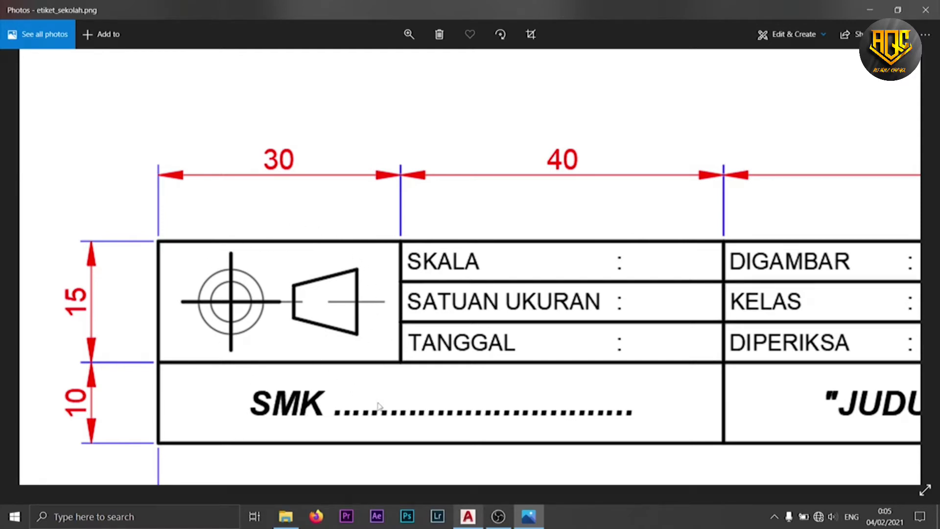
{"action": "left_click", "coordinate": [478, 523]}
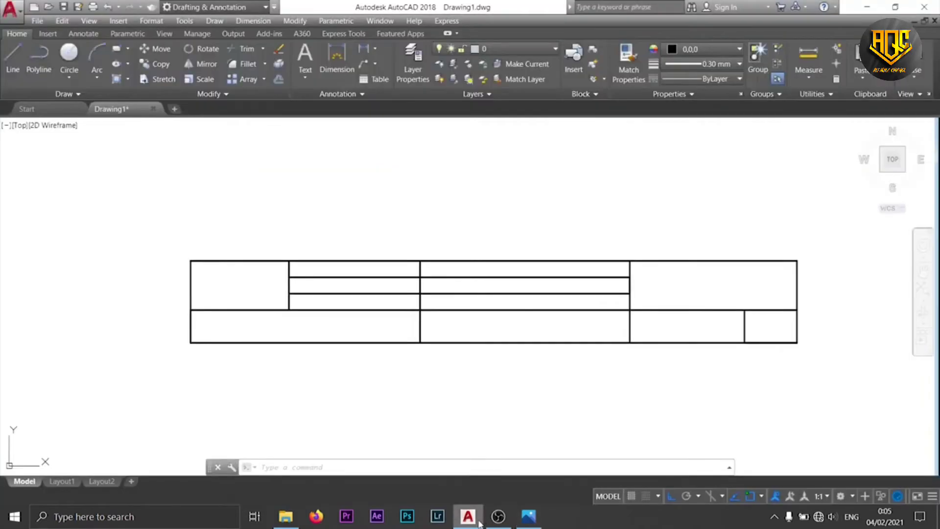
{"action": "left_click", "coordinate": [529, 517]}
{"action": "left_click", "coordinate": [936, 11]}
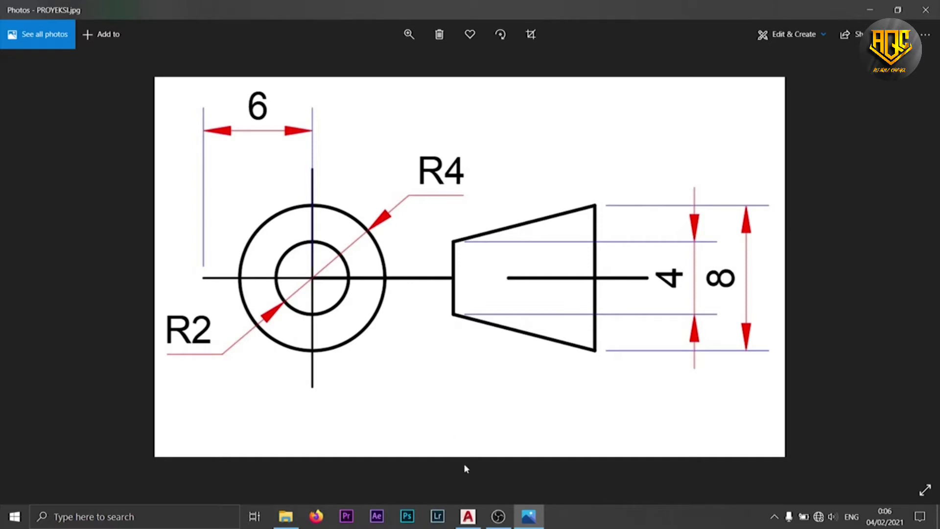
- Examine the empty upper cell of the first column in AutoCAD, and check the circle radii in the Photos reference PROYEKSI.jpg
{"action": "left_click", "coordinate": [473, 522]}
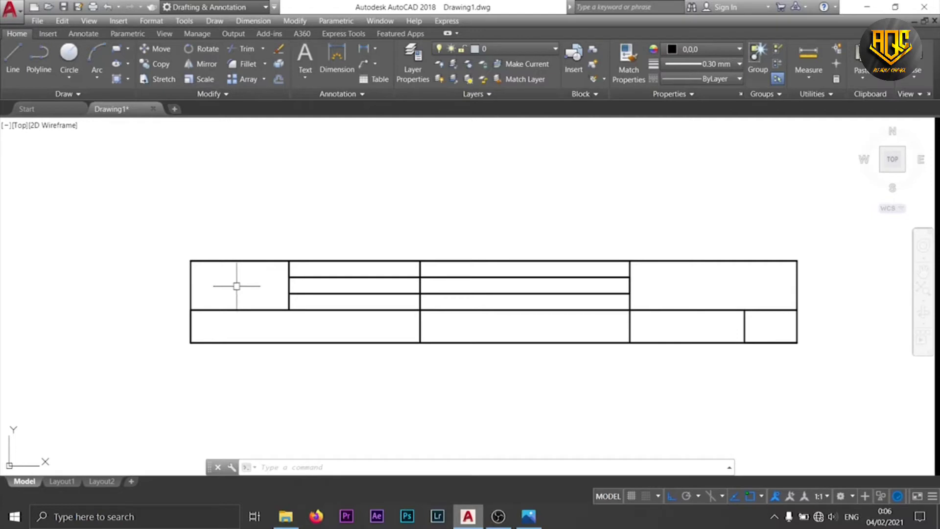
{"action": "scroll", "coordinate": [236, 286], "scroll_direction": "up", "scroll_amount": 4}
{"action": "scroll", "coordinate": [235, 286], "scroll_direction": "up", "scroll_amount": 2}
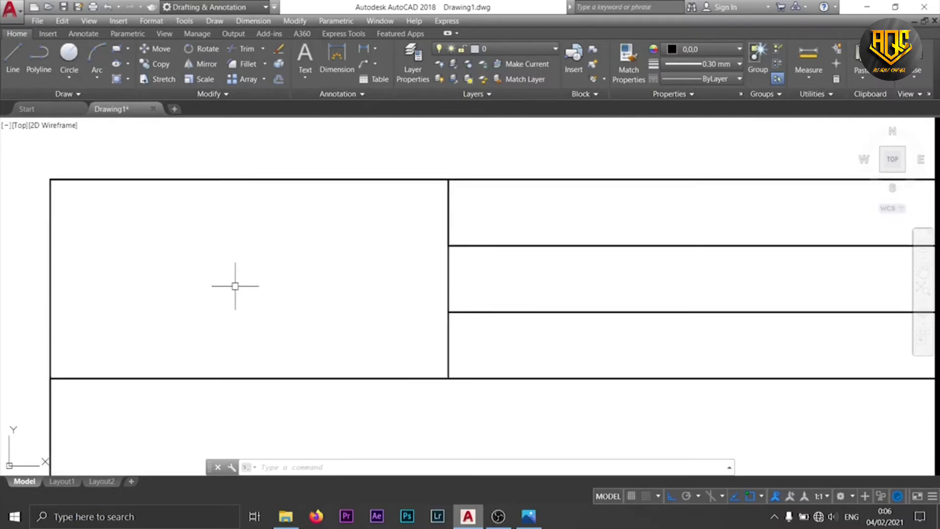
{"action": "mouse_move", "coordinate": [233, 286]}
{"action": "middle_mouse_down"}
{"action": "mouse_move", "coordinate": [424, 296]}
{"action": "mouse_move", "coordinate": [423, 286]}
{"action": "middle_mouse_up"}
{"action": "scroll", "coordinate": [443, 243], "scroll_direction": "up", "scroll_amount": 2}
{"action": "scroll", "coordinate": [442, 243], "scroll_direction": "down", "scroll_amount": 2}
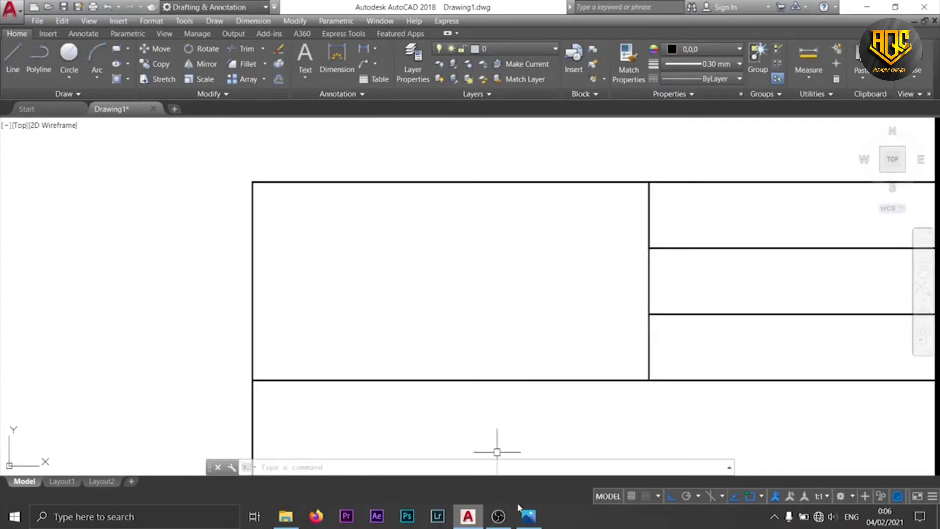
{"action": "left_click", "coordinate": [526, 519]}
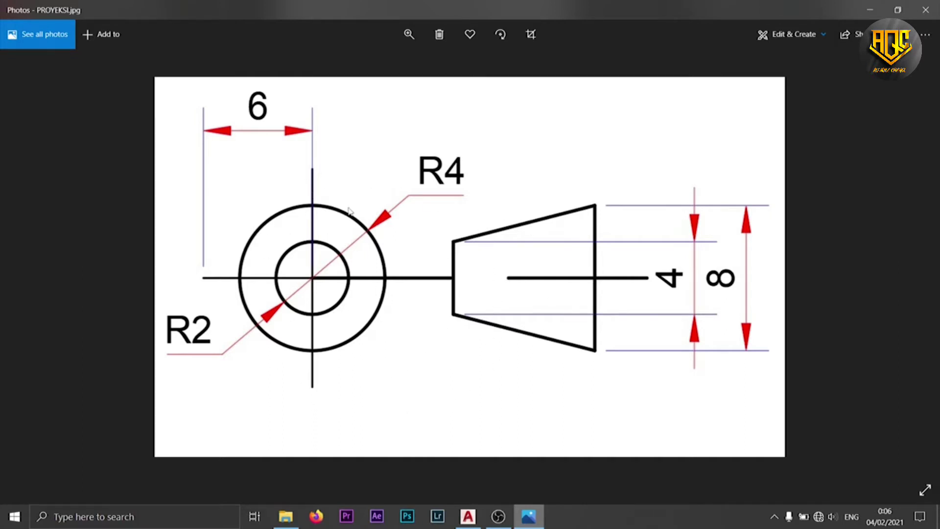
{"action": "left_click", "coordinate": [468, 516]}
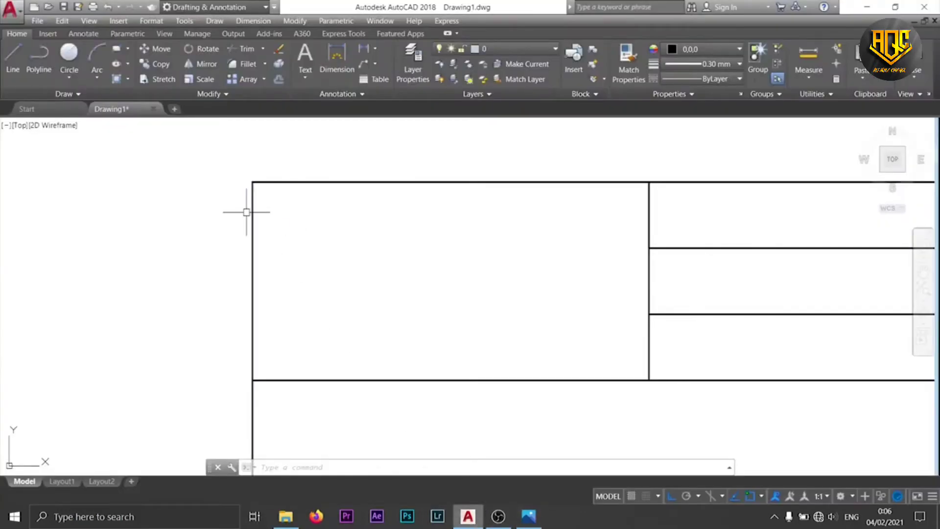
- In AutoCAD, draw a circle of radius 2 in the left half of the first column's empty upper cell
{"action": "left_click", "coordinate": [74, 57]}
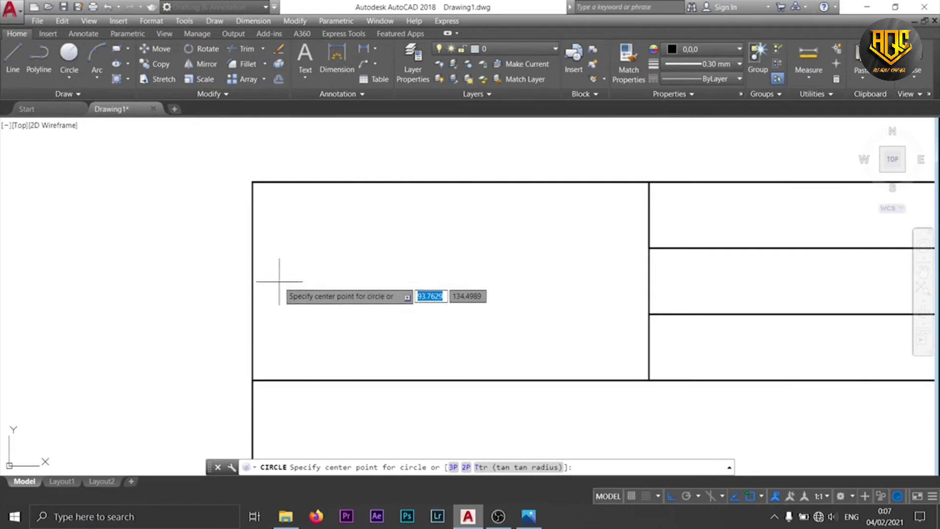
{"action": "left_click", "coordinate": [529, 516]}
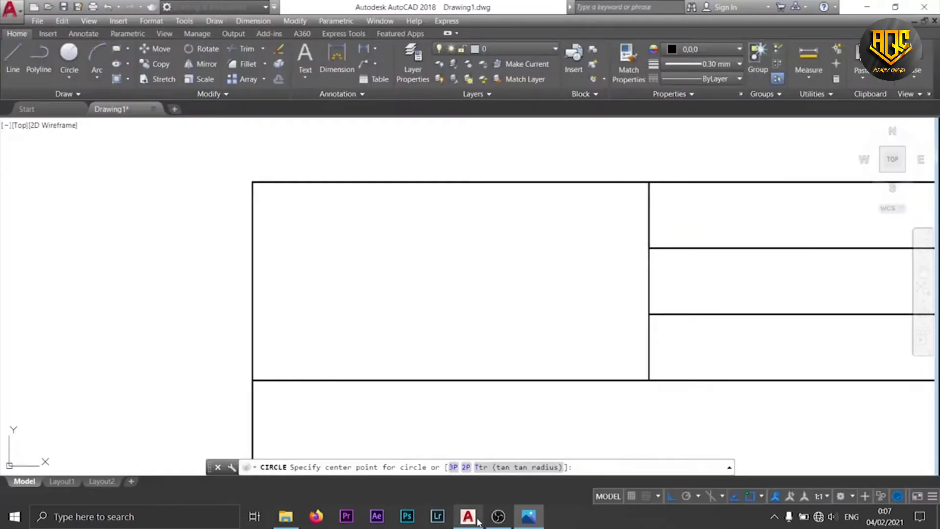
{"action": "left_click", "coordinate": [468, 516]}
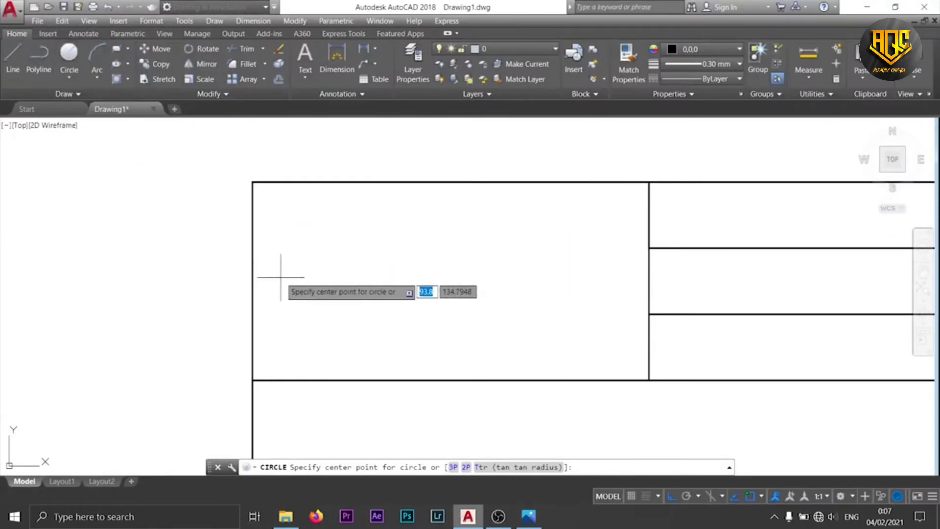
{"action": "left_click", "coordinate": [343, 279]}
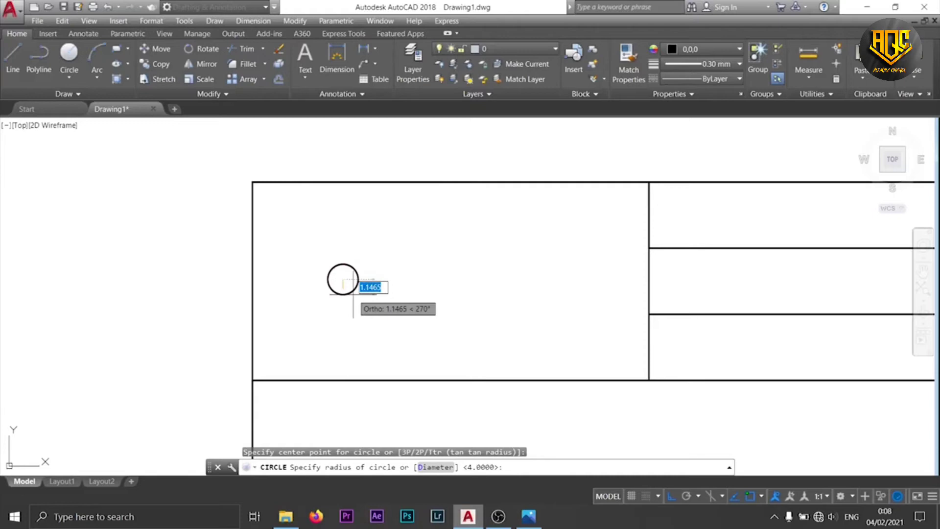
{"action": "type", "text": "2"}
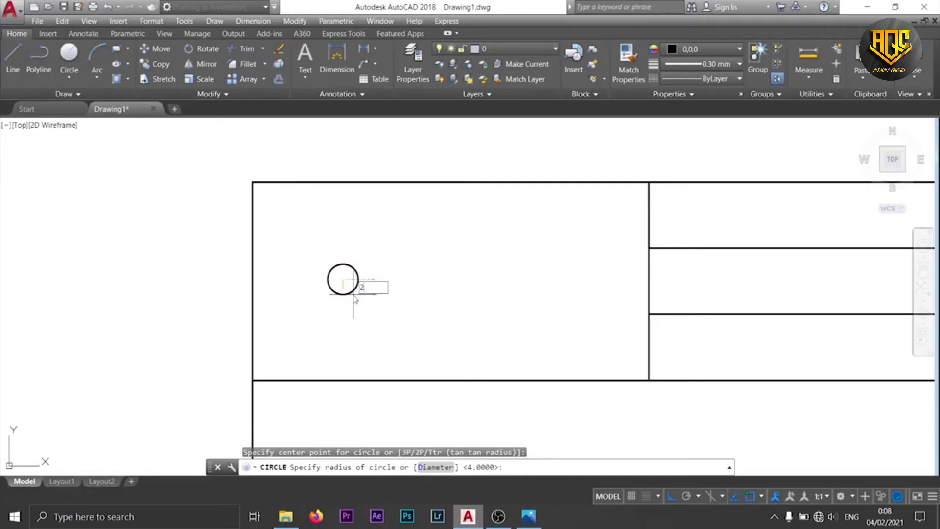
{"action": "key", "text": "Return"}
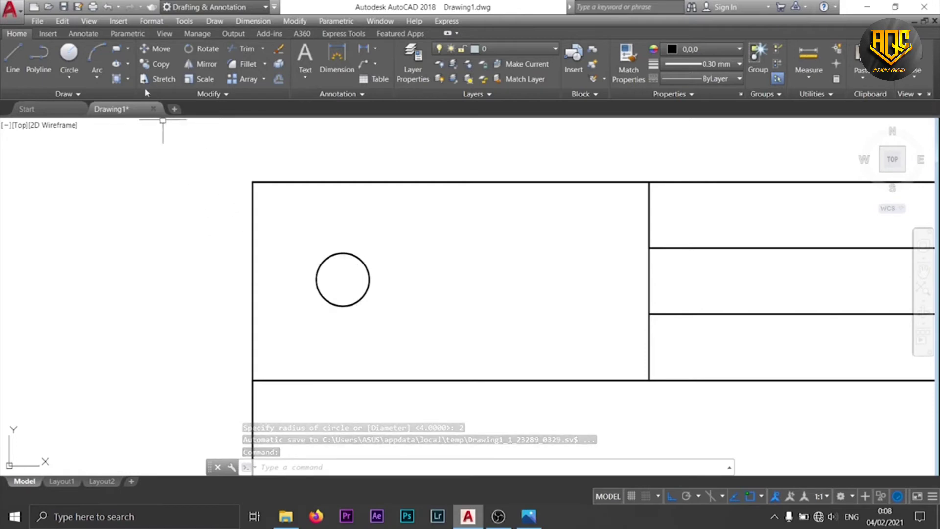
- Check the outer circle in the Photos reference, and in AutoCAD draw a concentric circle of radius 4 around the small circle
{"action": "left_click", "coordinate": [73, 56]}
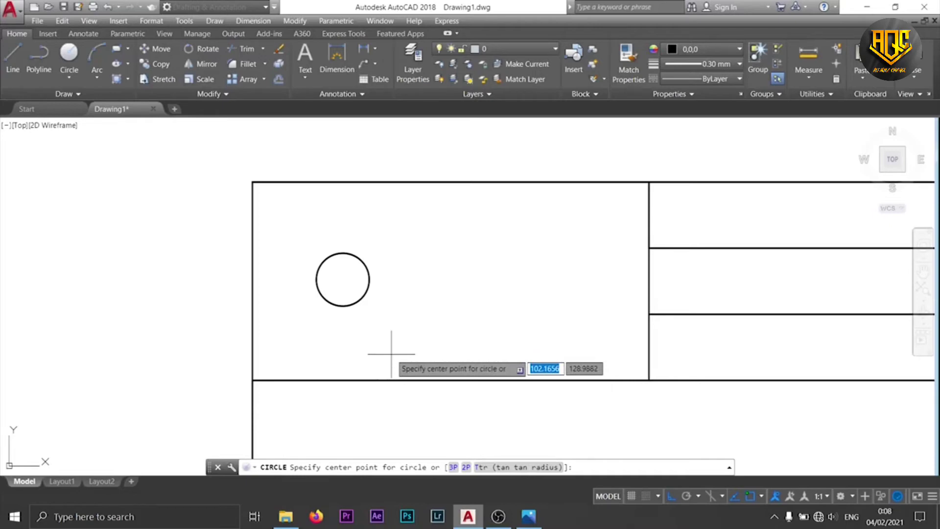
{"action": "left_click", "coordinate": [530, 517]}
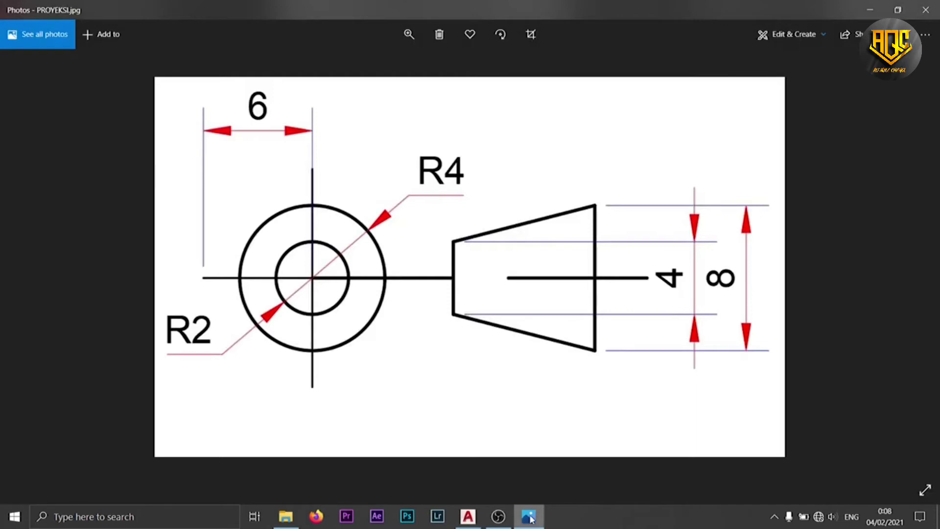
{"action": "left_click", "coordinate": [530, 517]}
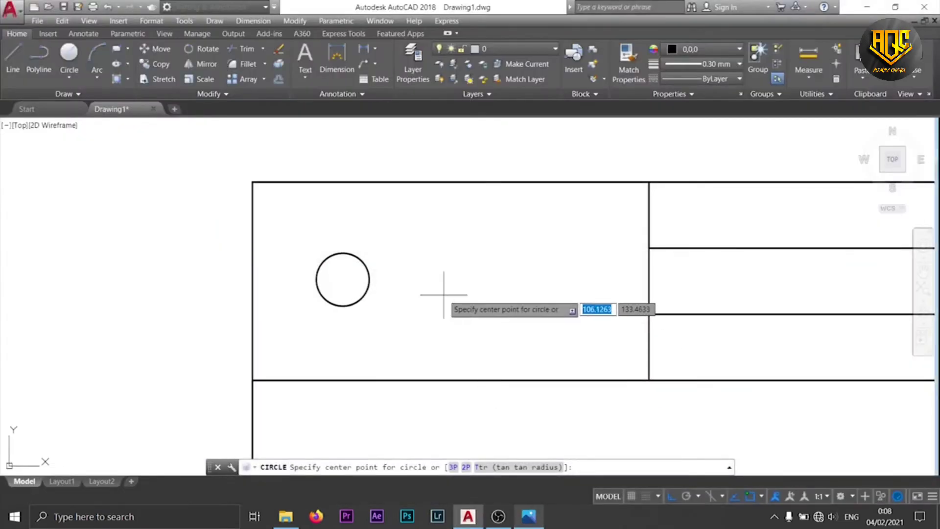
{"action": "left_click", "coordinate": [343, 279]}
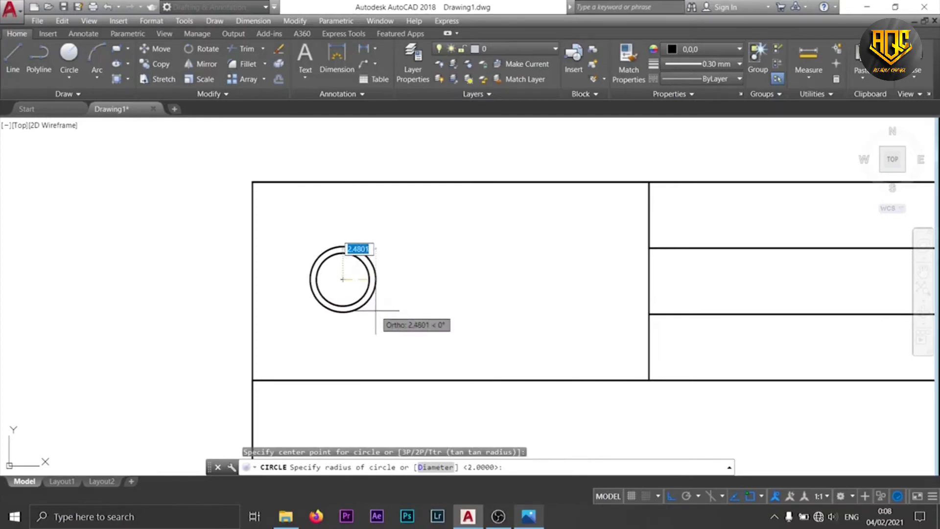
{"action": "type", "text": "4"}
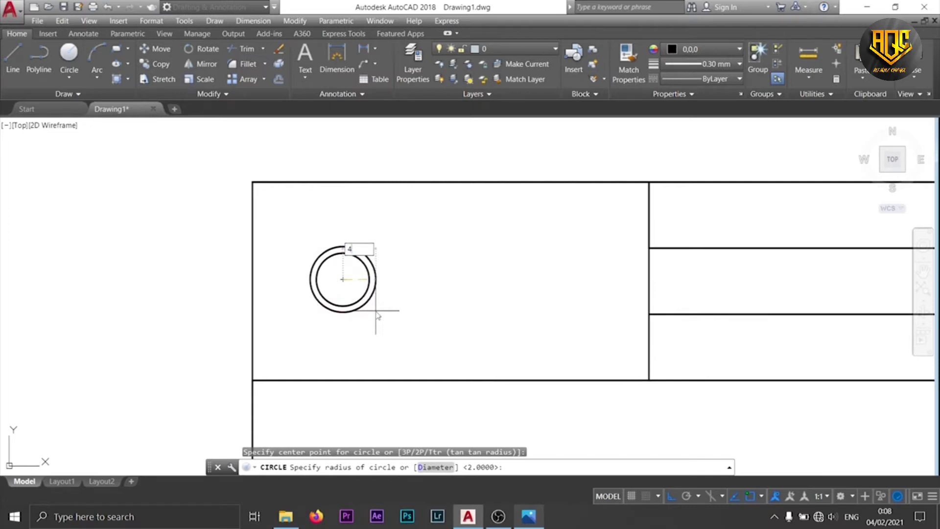
{"action": "key", "text": "Return"}
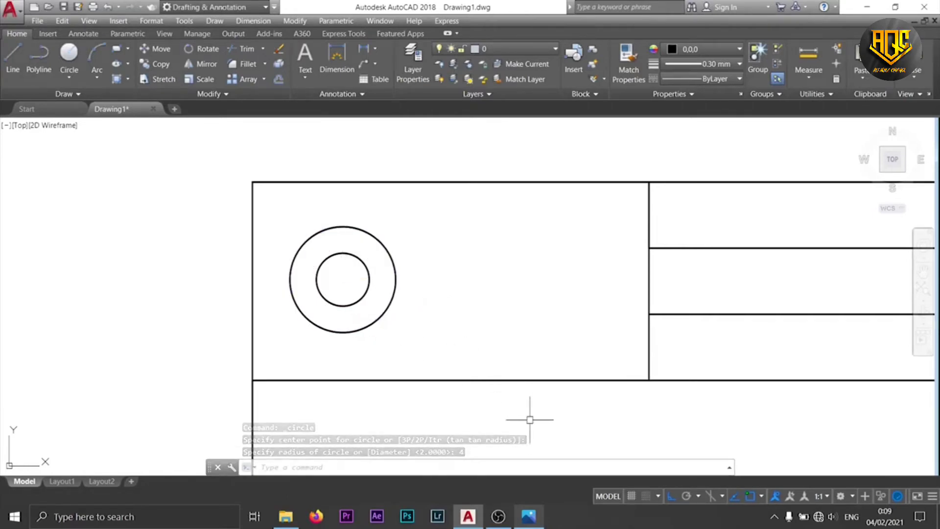
- Check the centre-line length in the Photos reference, and in AutoCAD draw a line 6 units straight up from the circles' centre
{"action": "left_click", "coordinate": [528, 516]}
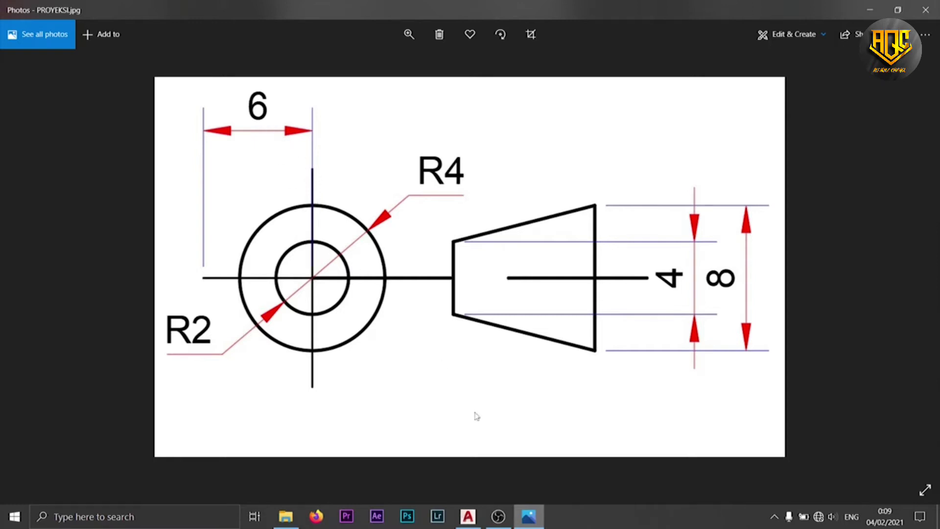
{"action": "left_click", "coordinate": [525, 515]}
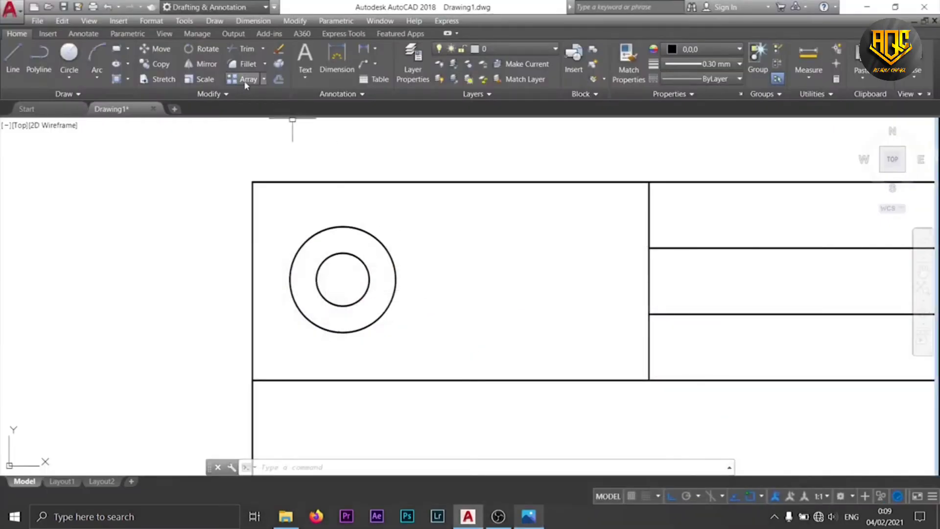
{"action": "left_click", "coordinate": [15, 61]}
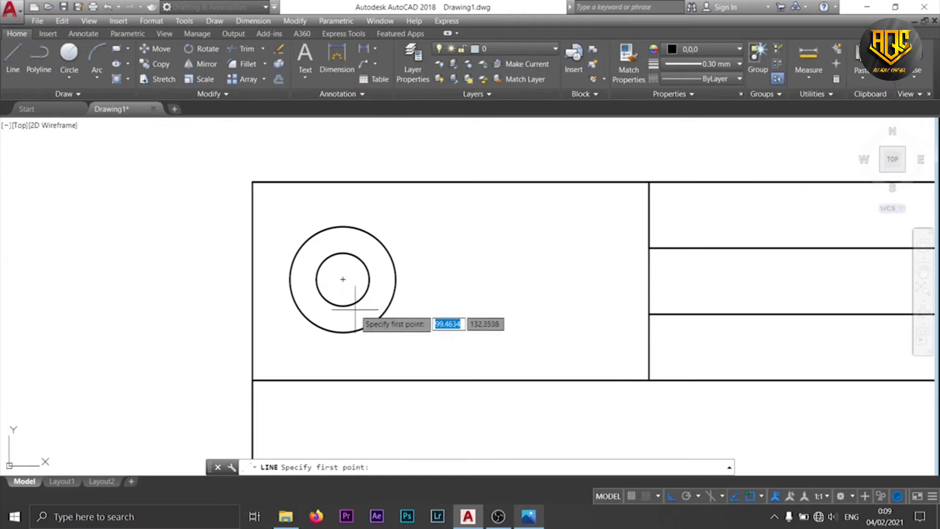
{"action": "left_click", "coordinate": [343, 280]}
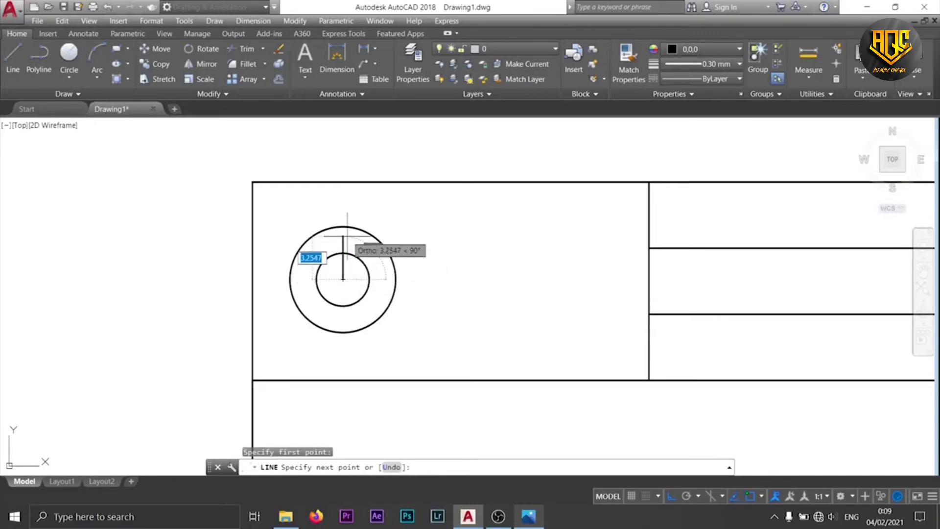
{"action": "type", "text": "6"}
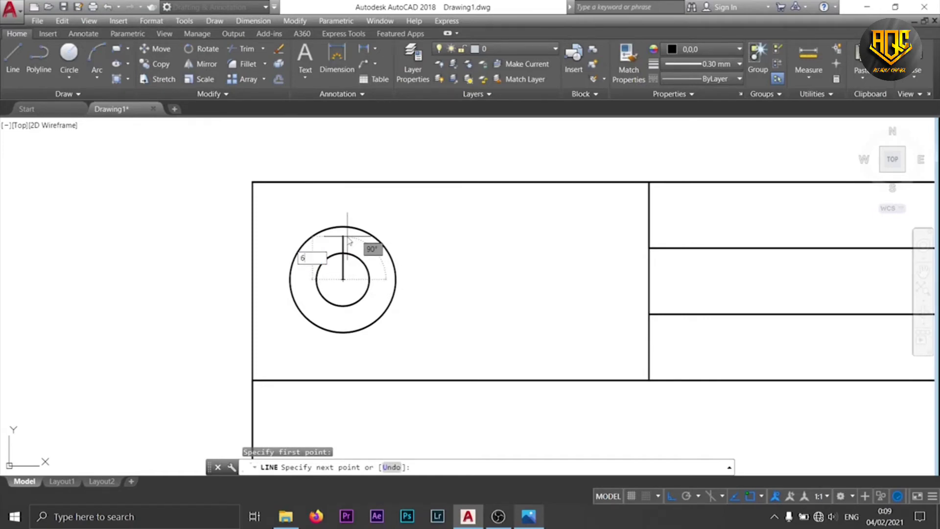
{"action": "key", "text": "Return"}
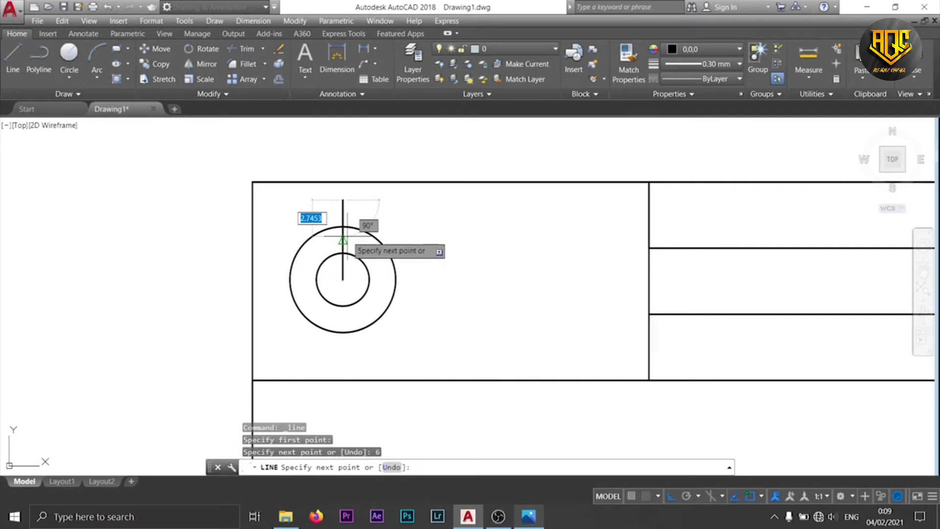
{"action": "key", "text": "Escape"}
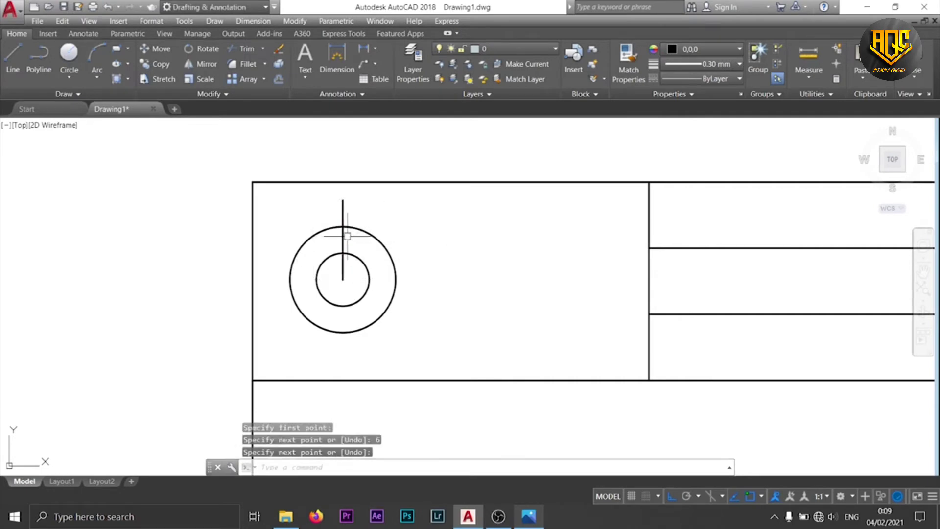
- Check the centre lines in the Photos reference, and in AutoCAD start the classic Array command (ARRAYCLASSIC) set to Polar Array
{"action": "key", "text": "alt+Tab"}
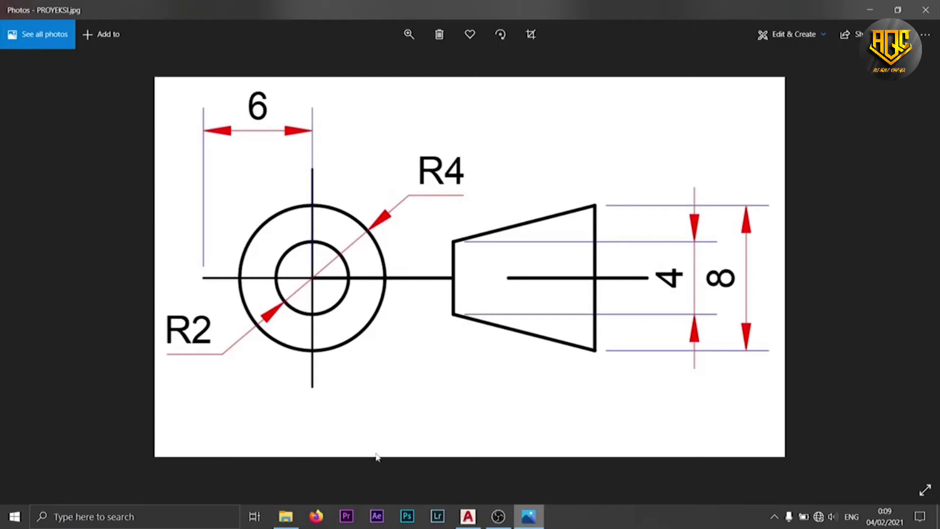
{"action": "left_click", "coordinate": [530, 520]}
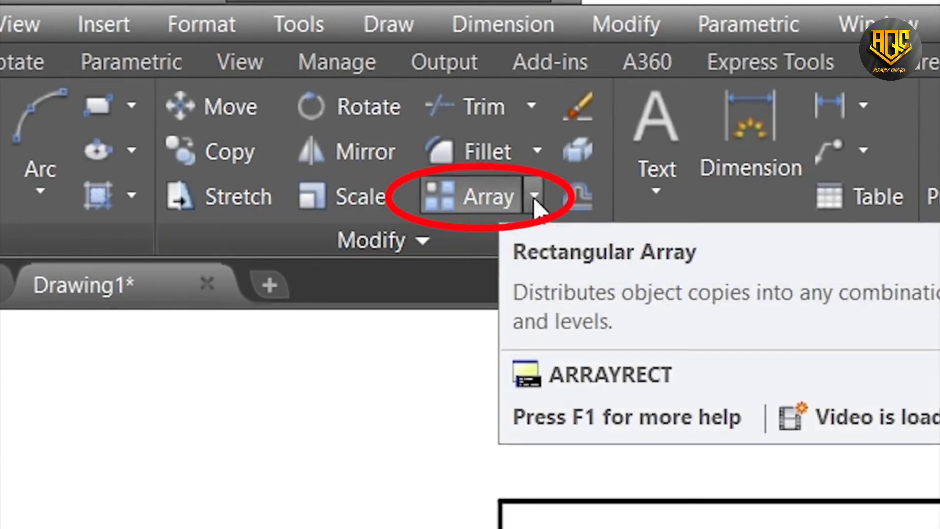
{"action": "left_click", "coordinate": [535, 206]}
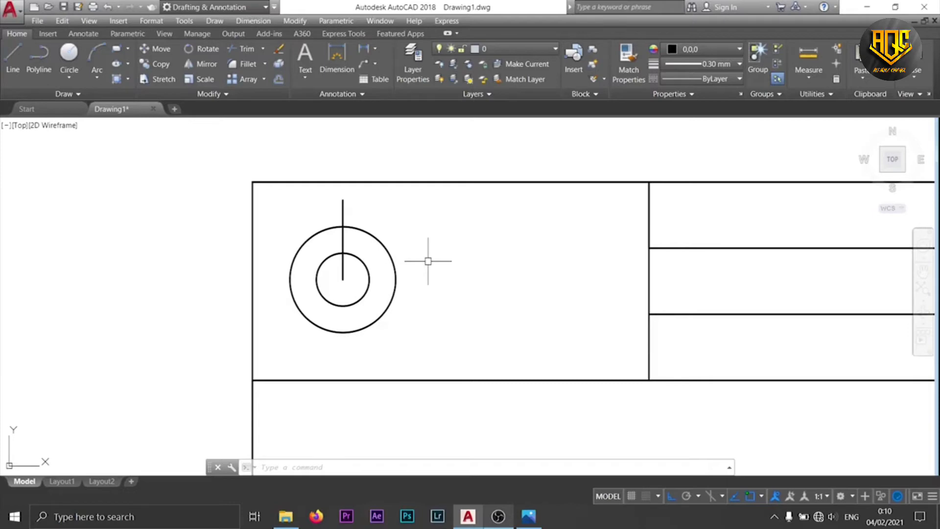
{"action": "type", "text": "ARRA"}
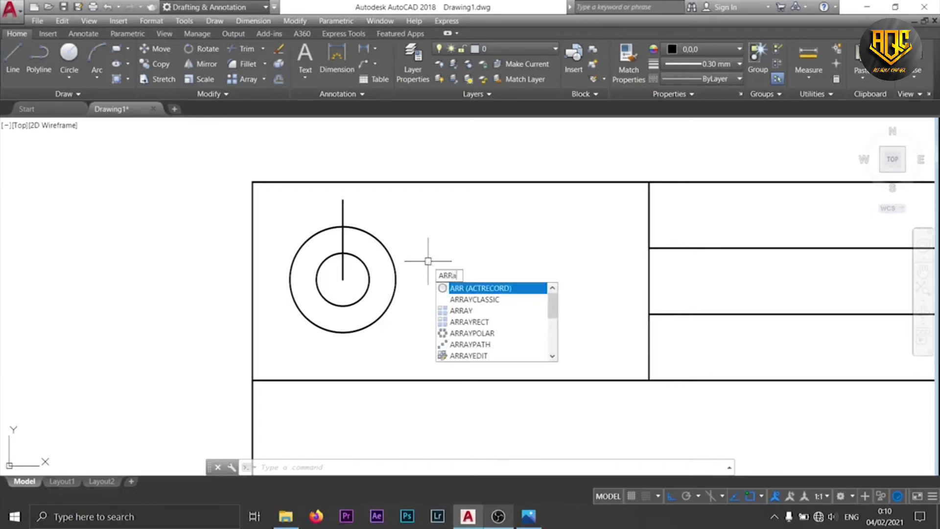
{"action": "type", "text": "Y"}
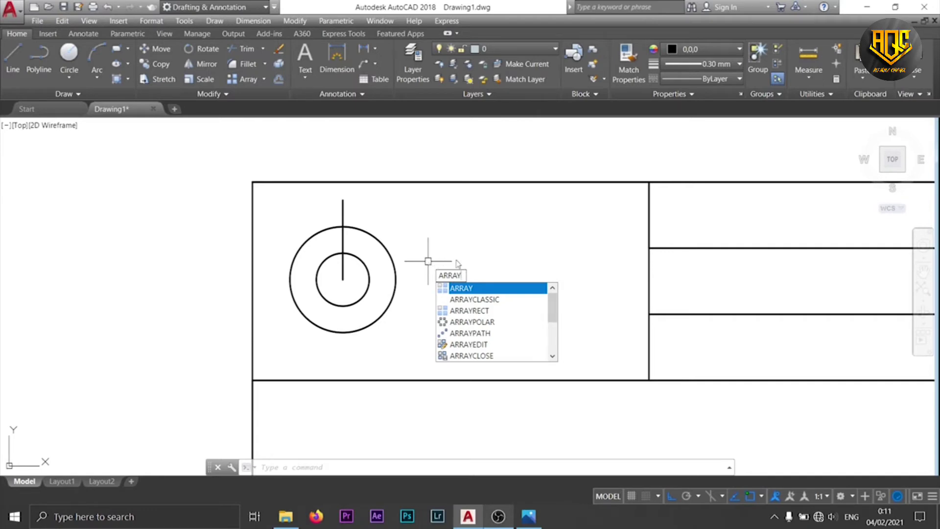
{"action": "left_click", "coordinate": [474, 299]}
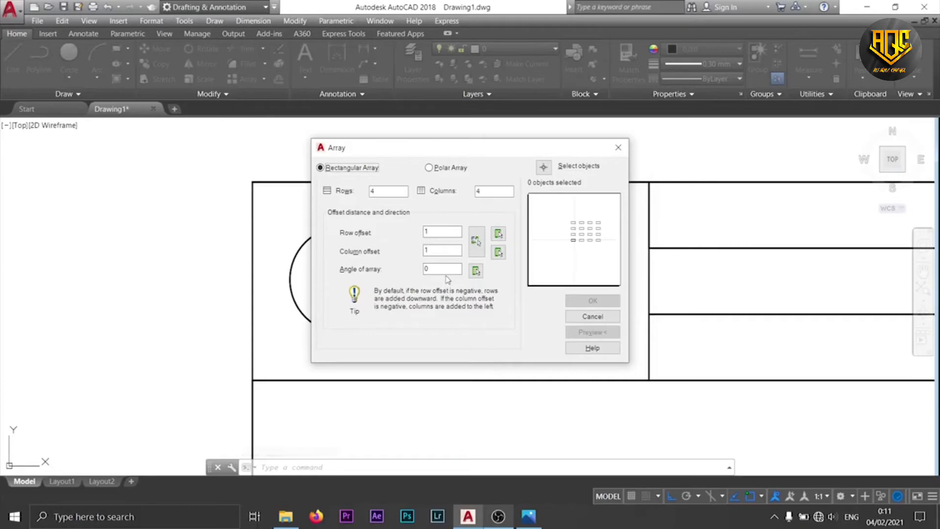
{"action": "left_click_drag", "start_coordinate": [451, 154], "coordinate": [601, 160]}
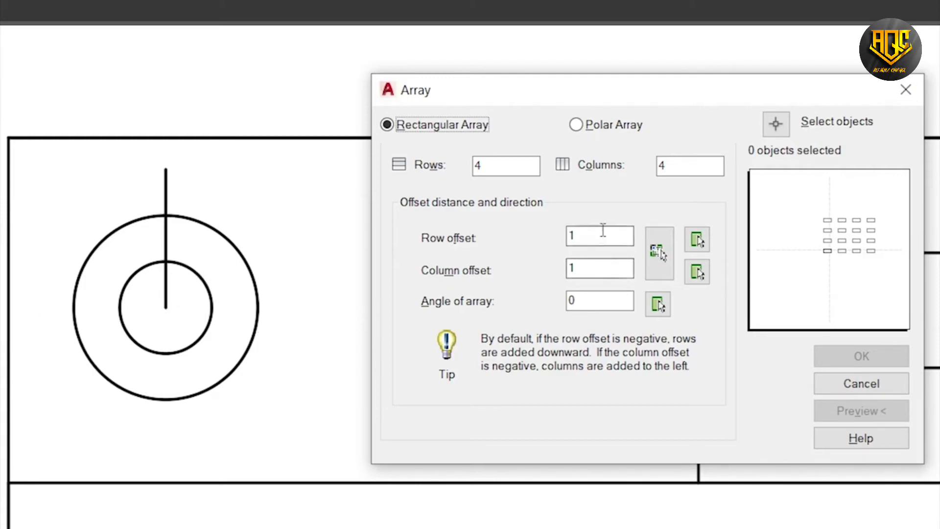
{"action": "left_click", "coordinate": [606, 133]}
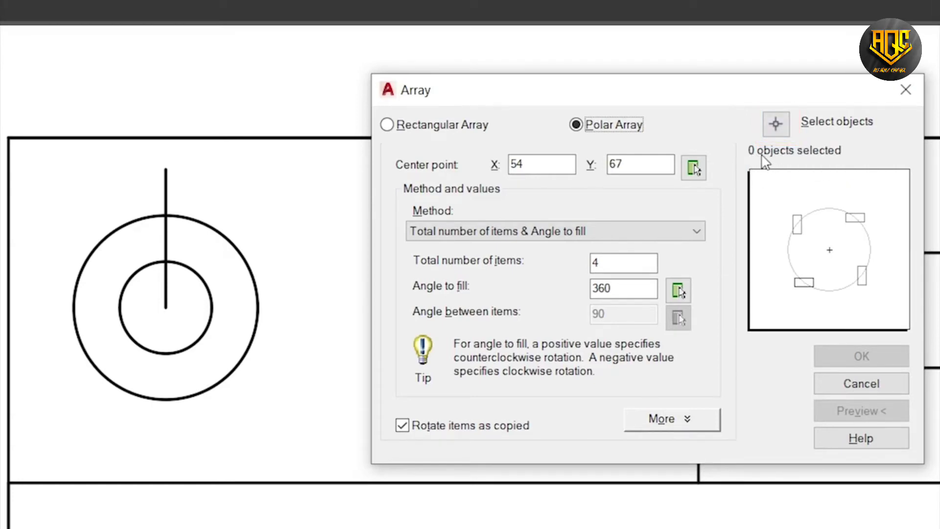
- Polar-array the vertical line around the circles' centre with 4 items over 360 degrees, rotating items as copied
{"action": "left_click", "coordinate": [776, 129]}
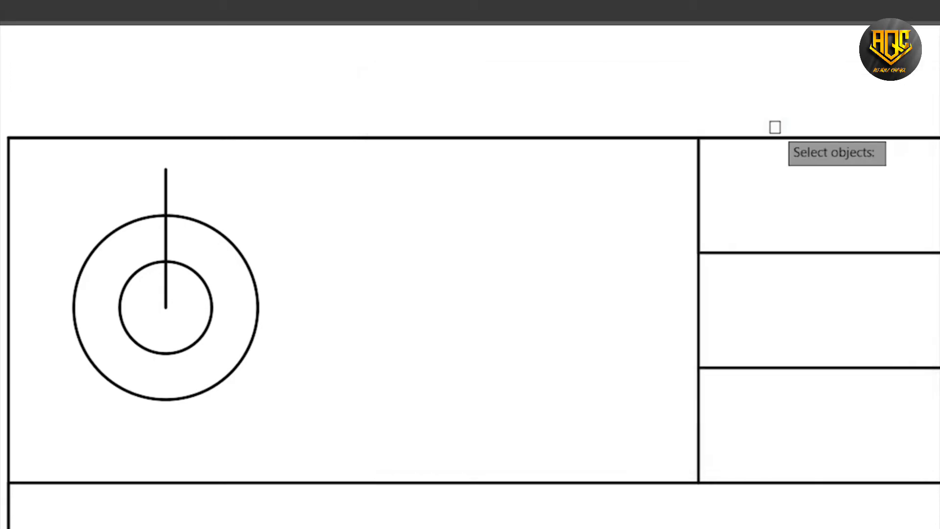
{"action": "left_click", "coordinate": [165, 244]}
{"action": "key", "text": "Return"}
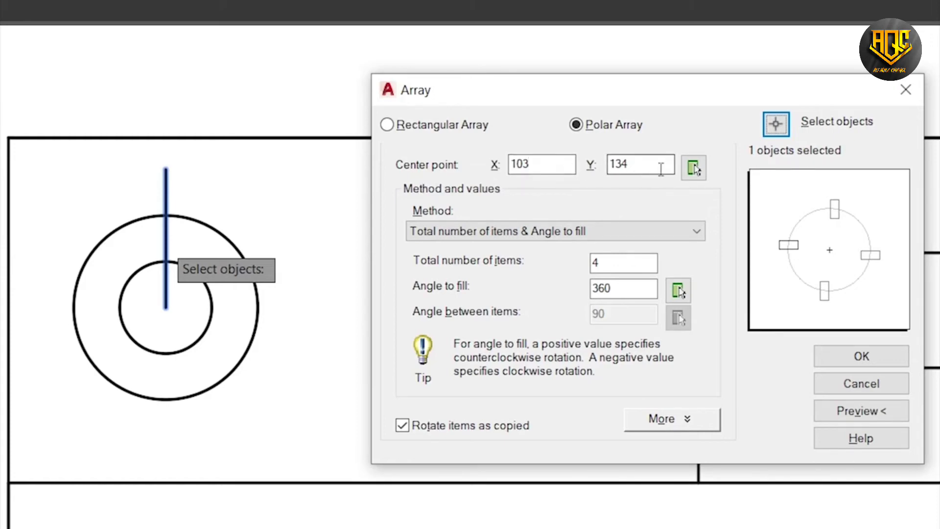
{"action": "left_click", "coordinate": [694, 168]}
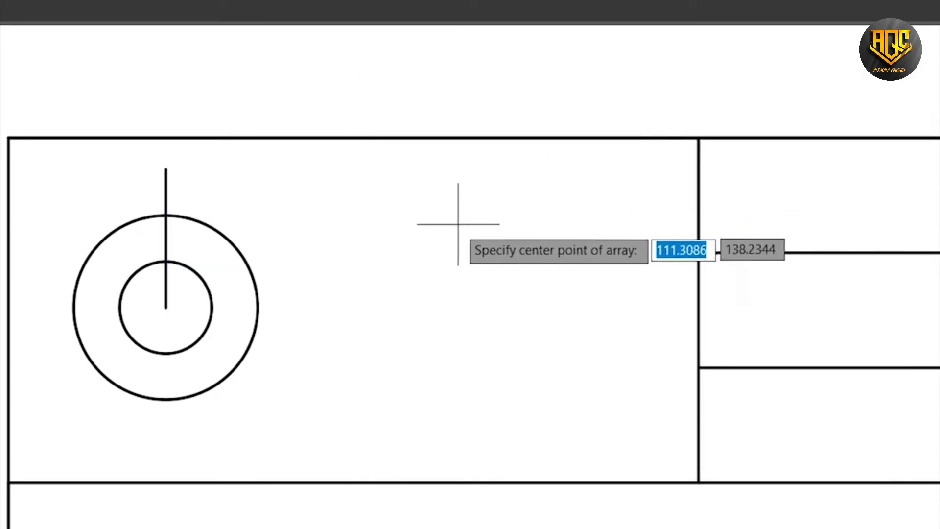
{"action": "left_click", "coordinate": [166, 307]}
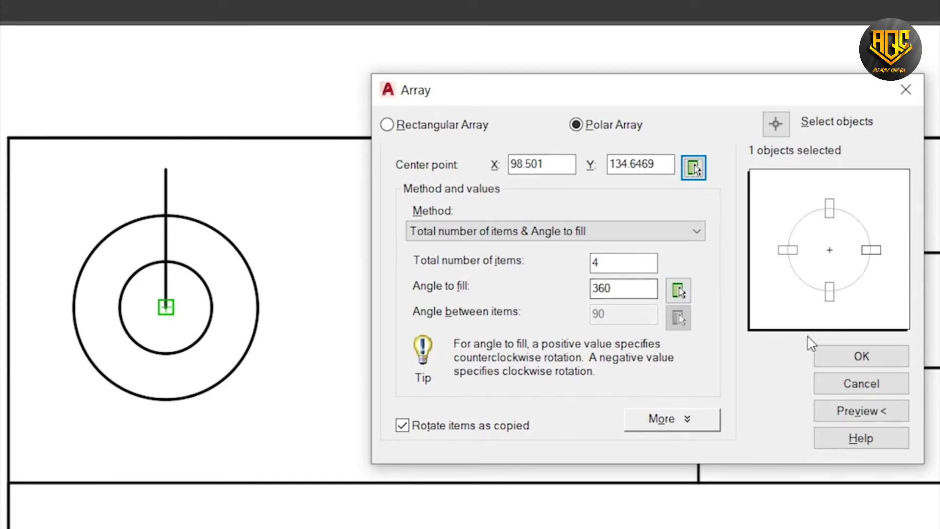
{"action": "left_click", "coordinate": [862, 357]}
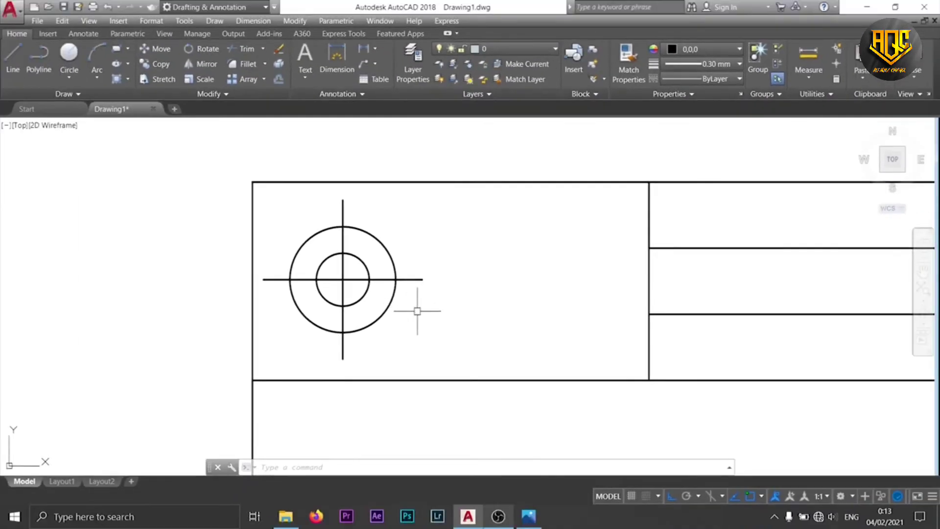
- Check the broken centre line in the Photos reference, and in AutoCAD load the ACAD_ISO02W100 (ISO dash) linetype from acadiso.lin
{"action": "left_click", "coordinate": [529, 518]}
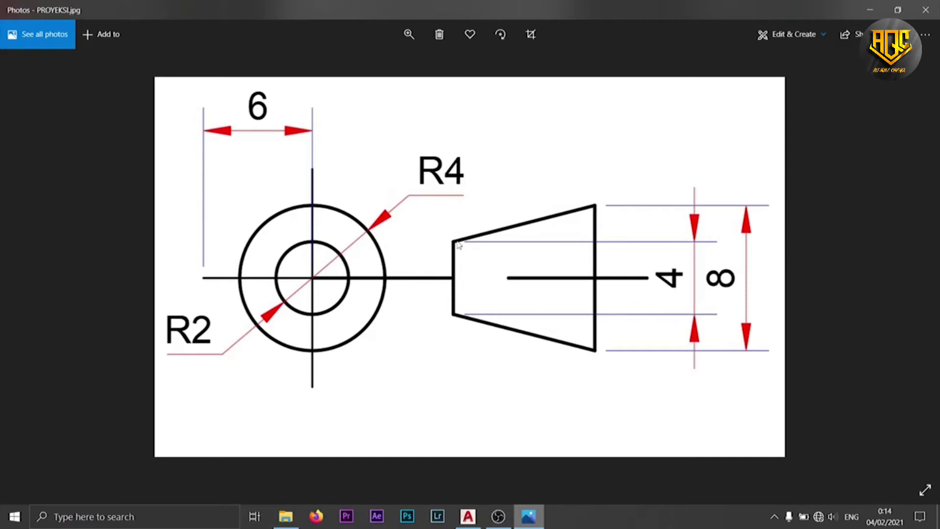
{"action": "left_click", "coordinate": [528, 516]}
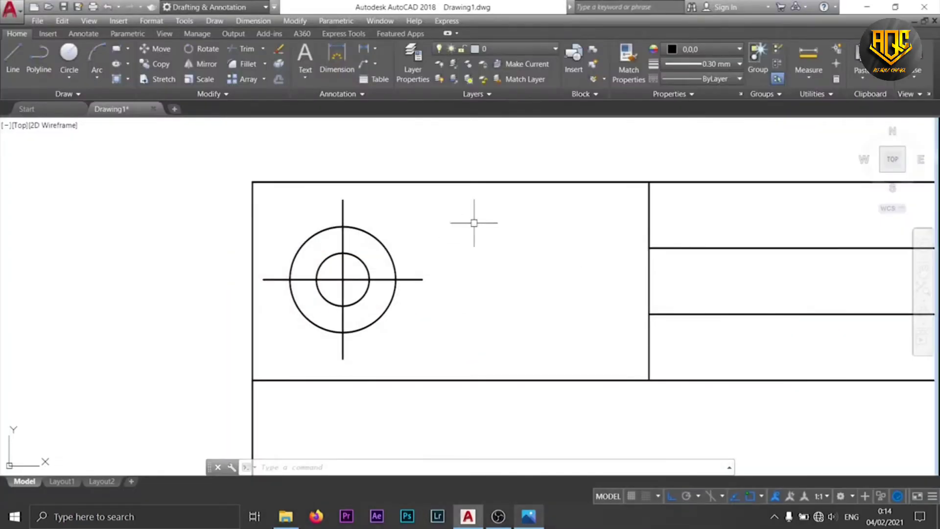
{"action": "left_click", "coordinate": [535, 515]}
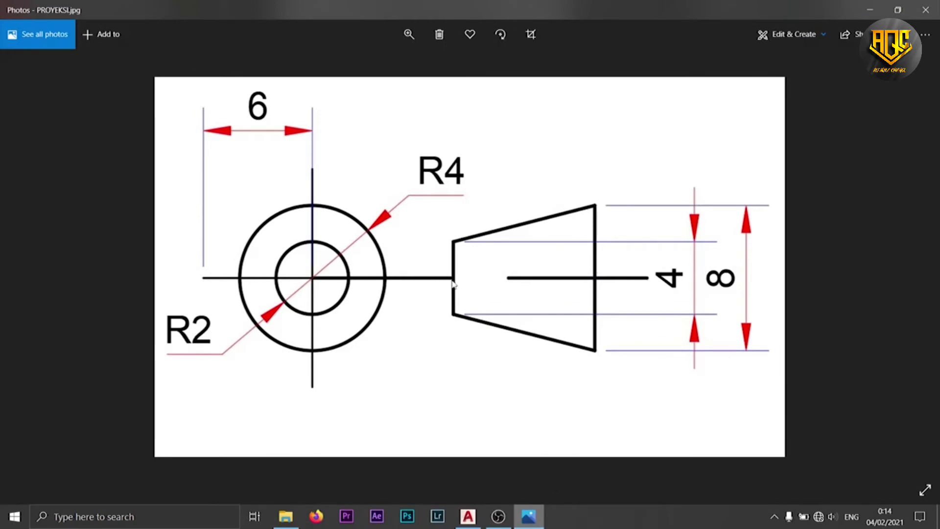
{"action": "left_click", "coordinate": [538, 520]}
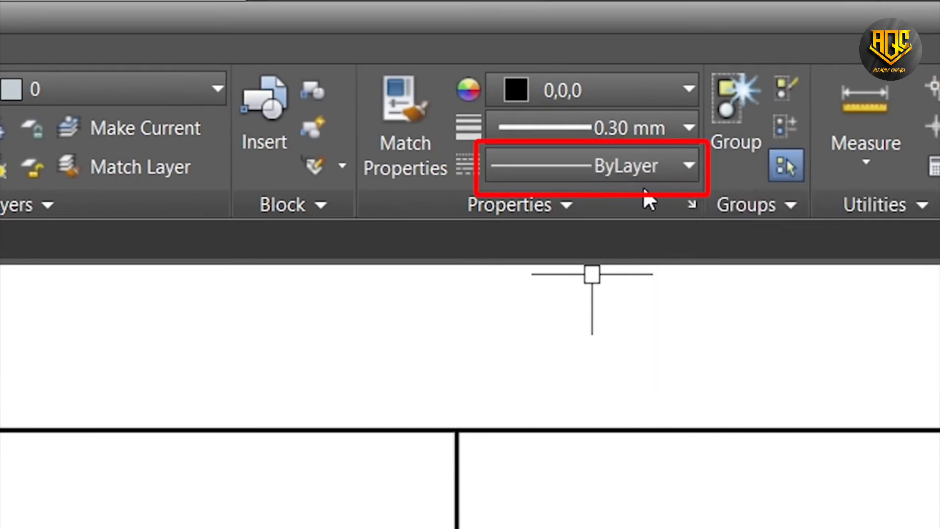
{"action": "left_click", "coordinate": [620, 168]}
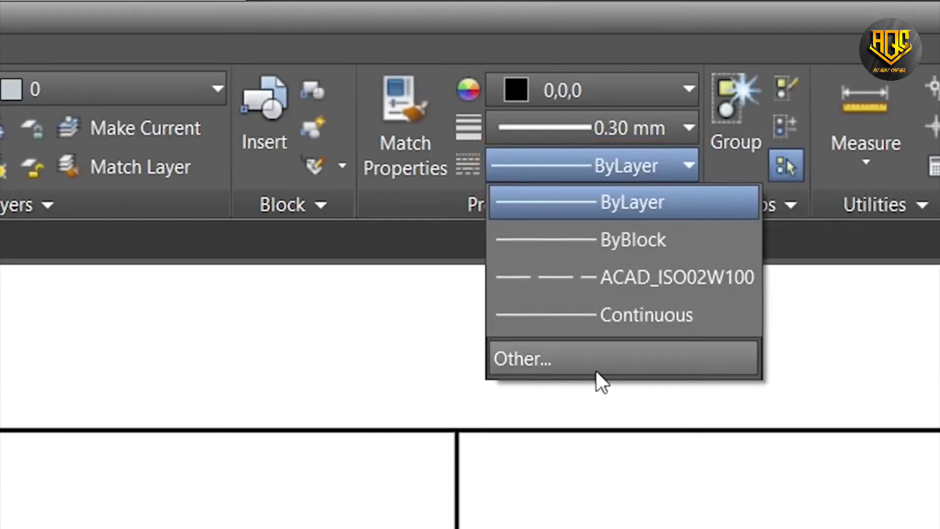
{"action": "left_click", "coordinate": [568, 369]}
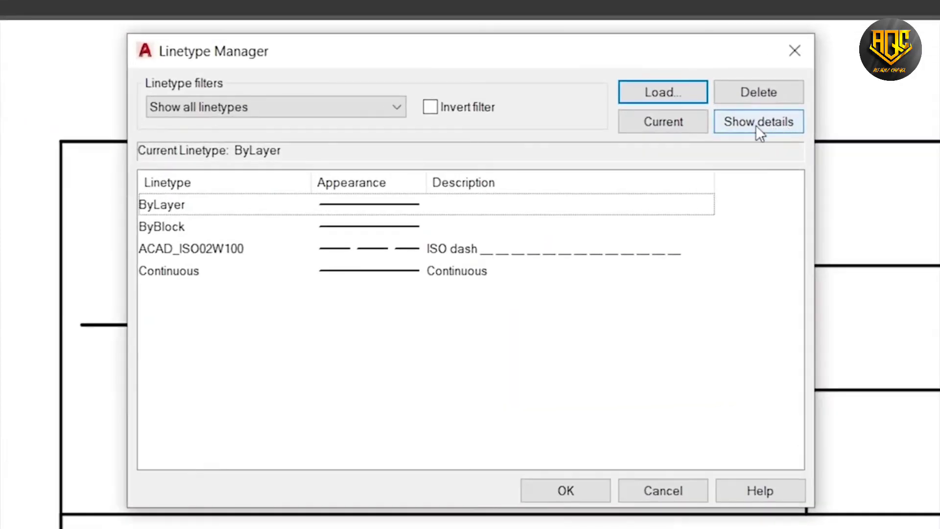
{"action": "left_click", "coordinate": [673, 92]}
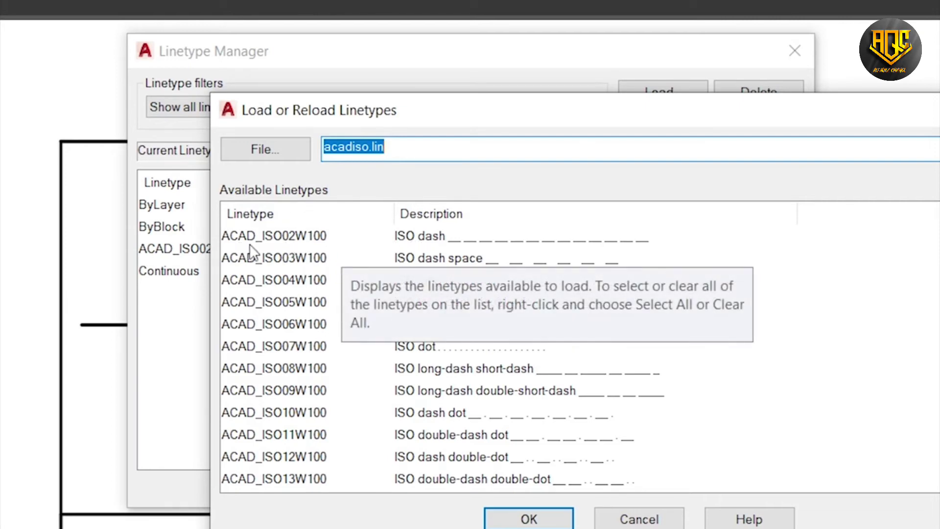
{"action": "left_click", "coordinate": [411, 242]}
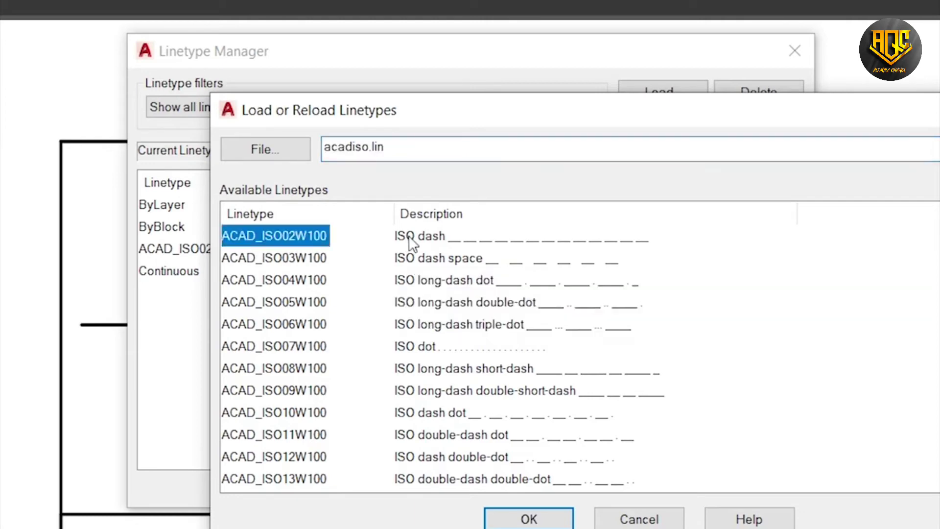
{"action": "left_click", "coordinate": [528, 518]}
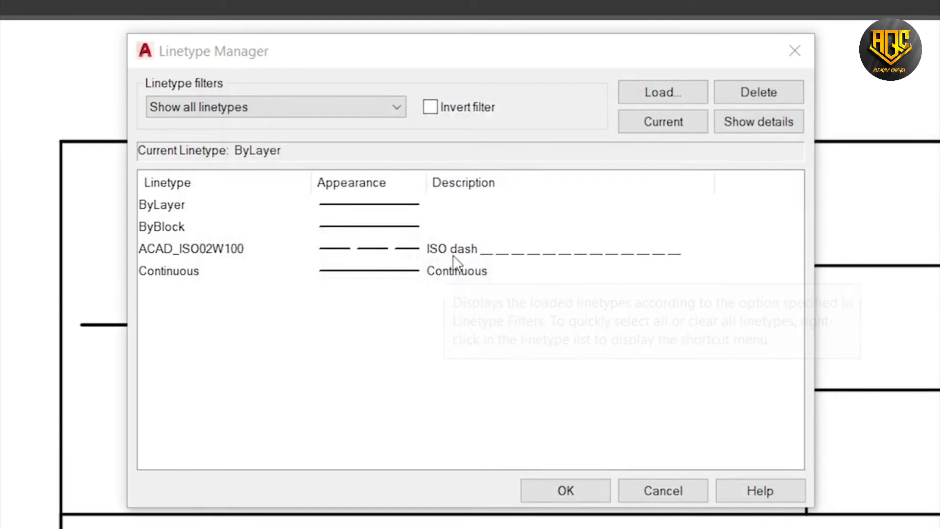
{"action": "left_click", "coordinate": [553, 492]}
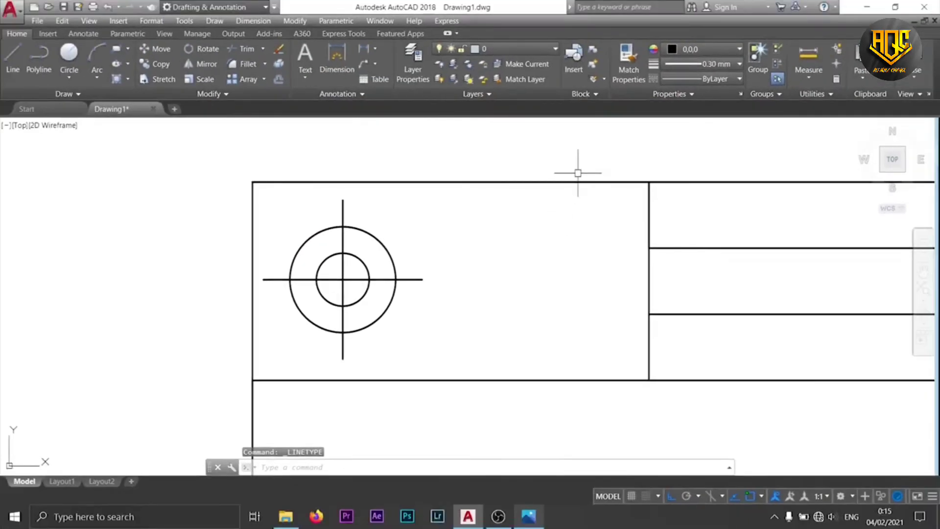
- Make ACAD_ISO02W100 the current linetype and draw a horizontal centre line about 26 units long rightward from the circles' left centre-line end
{"action": "left_click", "coordinate": [712, 81]}
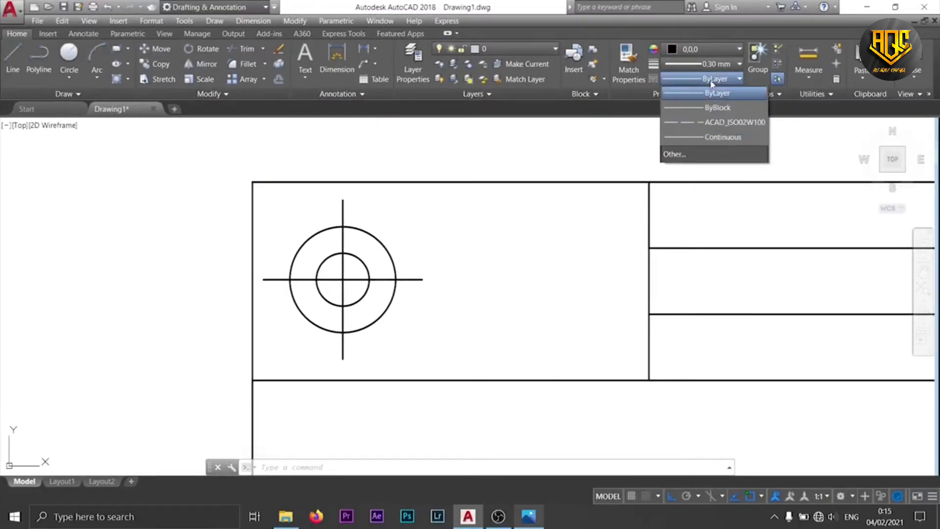
{"action": "left_click", "coordinate": [731, 123]}
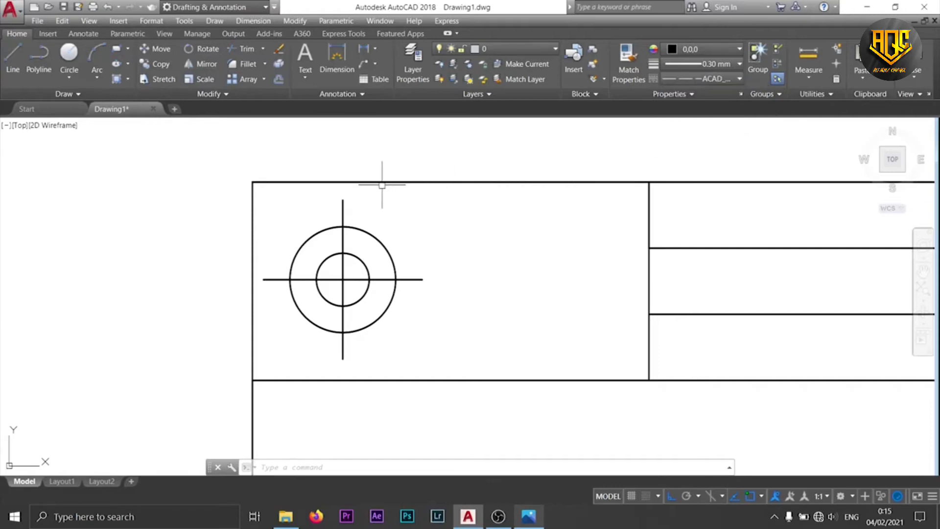
{"action": "left_click", "coordinate": [14, 60]}
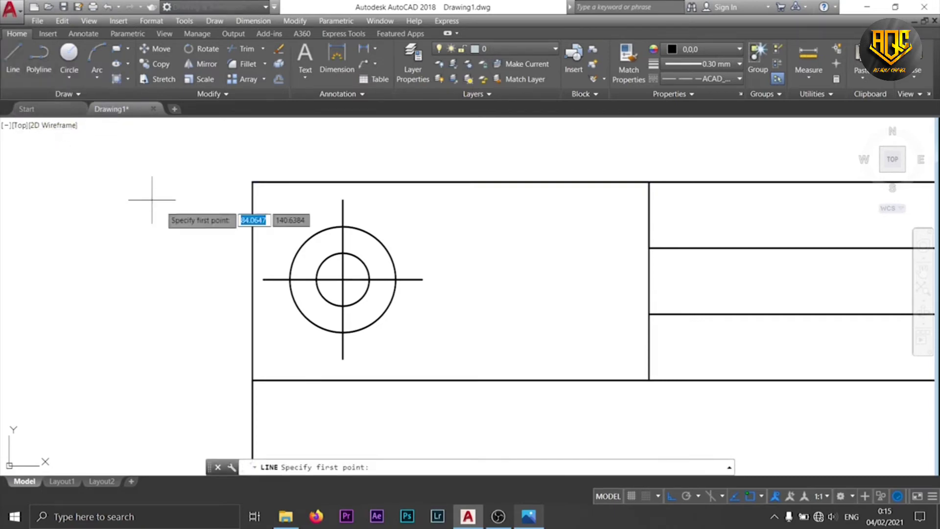
{"action": "left_click", "coordinate": [263, 280]}
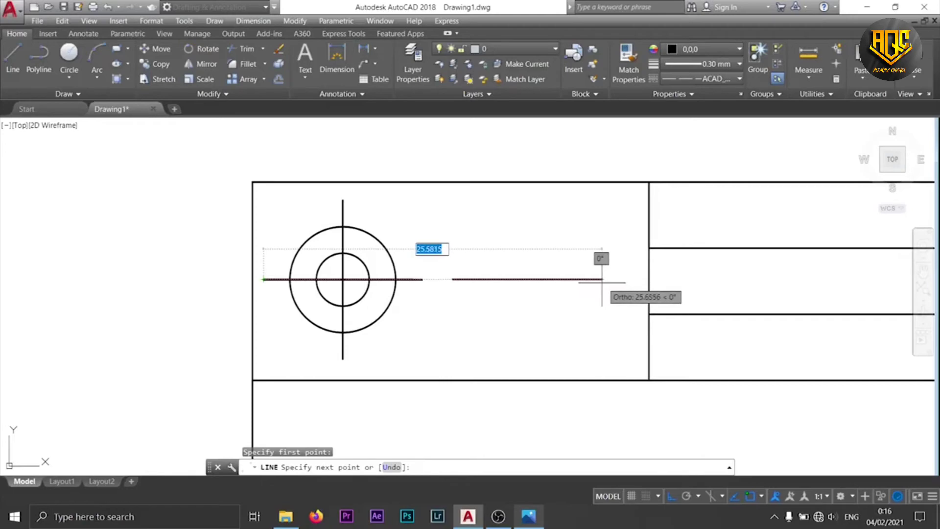
{"action": "left_click", "coordinate": [607, 281]}
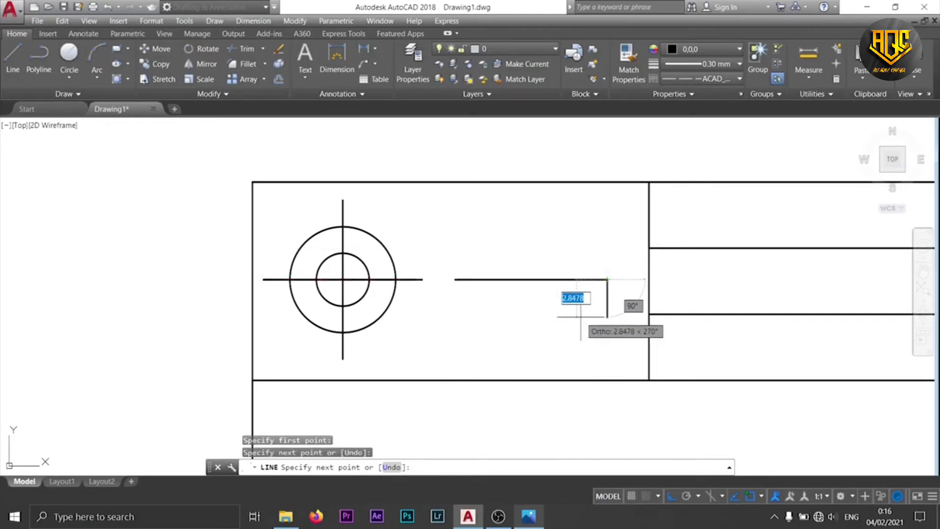
{"action": "key", "text": "Return"}
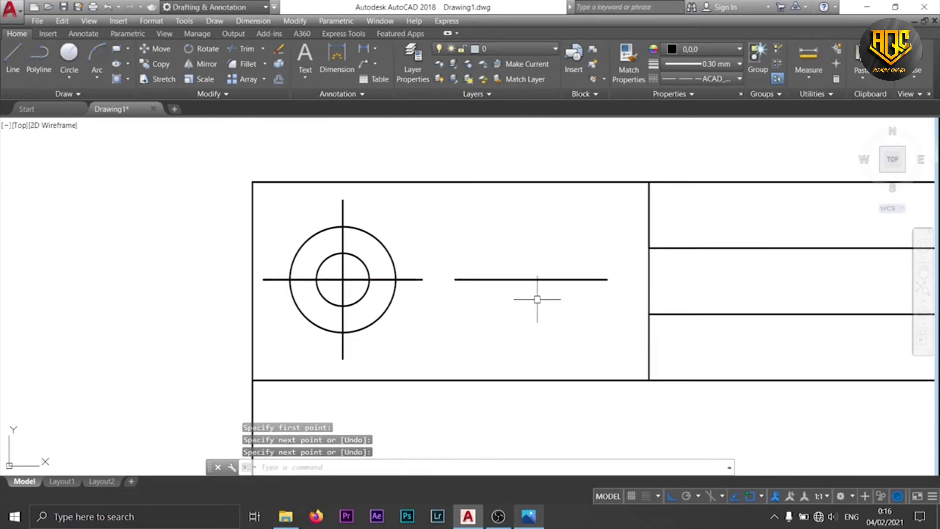
- Check the trapezoid's short side in the Photos reference, and in AutoCAD draw a 4-unit line straight up from the centre line's gap
{"action": "left_click", "coordinate": [529, 517]}
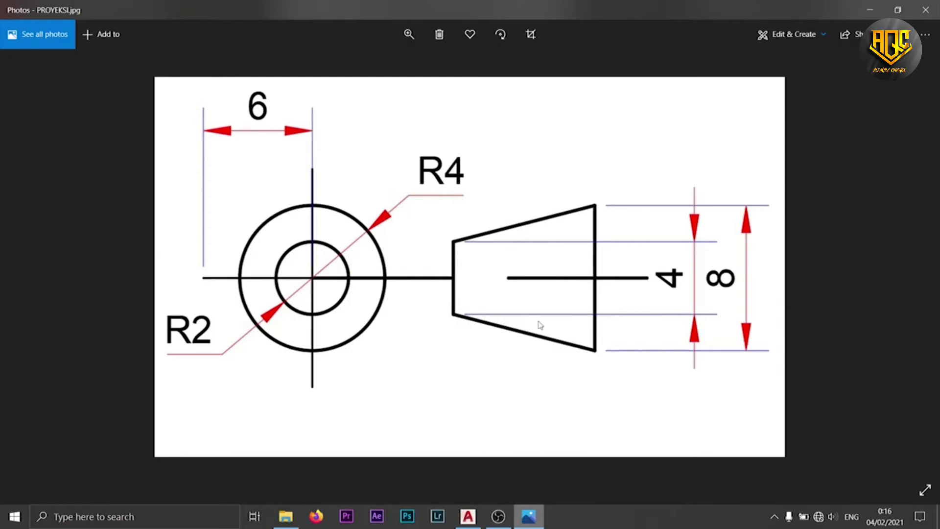
{"action": "left_click", "coordinate": [529, 517]}
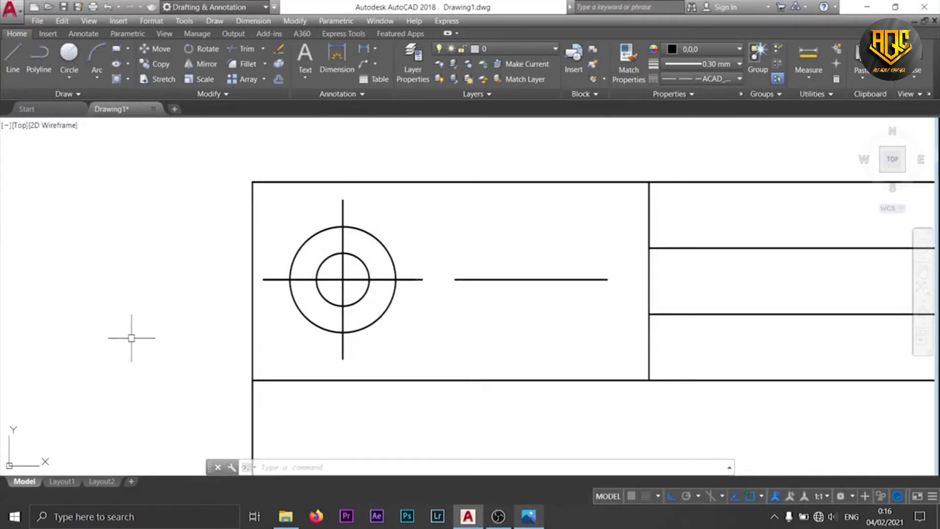
{"action": "left_click", "coordinate": [13, 61]}
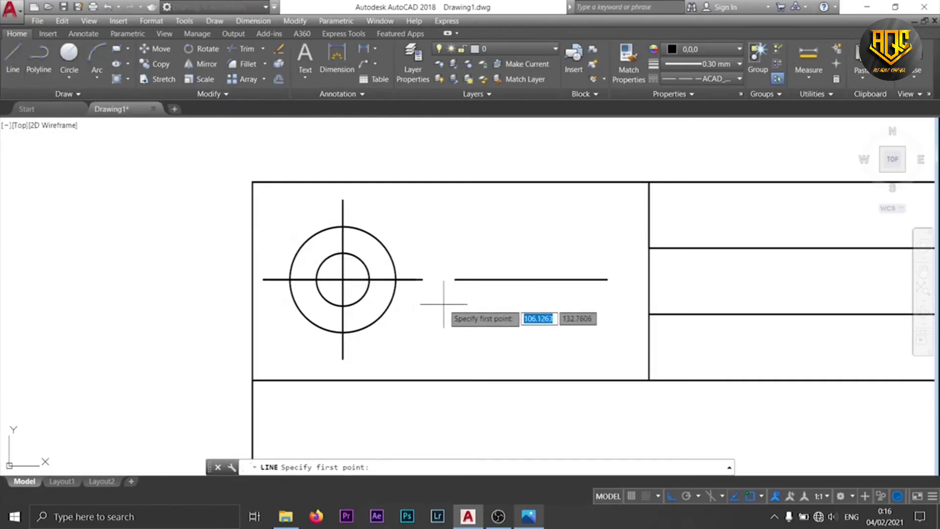
{"action": "left_click", "coordinate": [435, 280]}
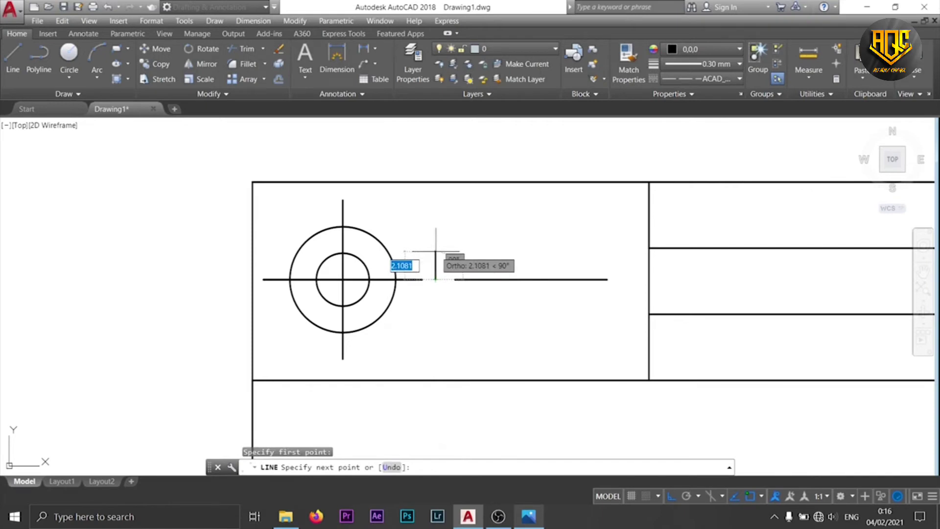
{"action": "type", "text": "4"}
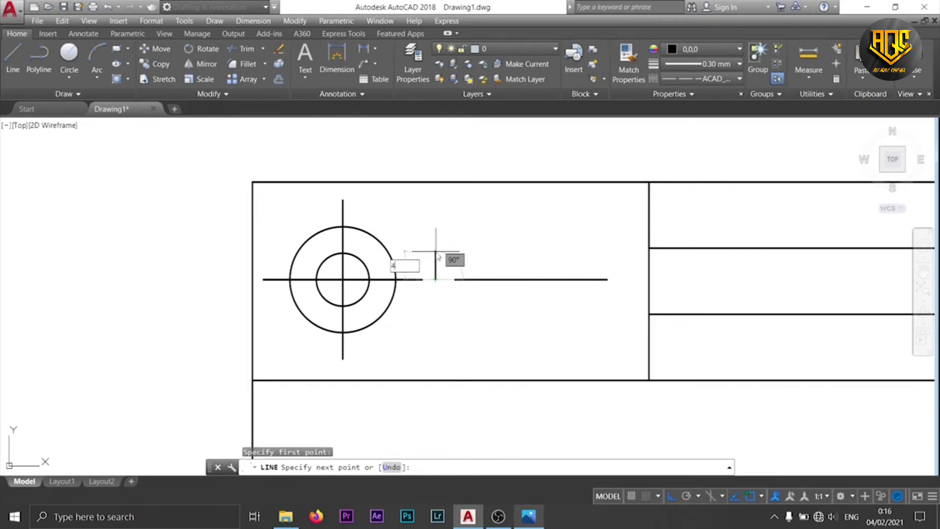
{"action": "key", "text": "Return"}
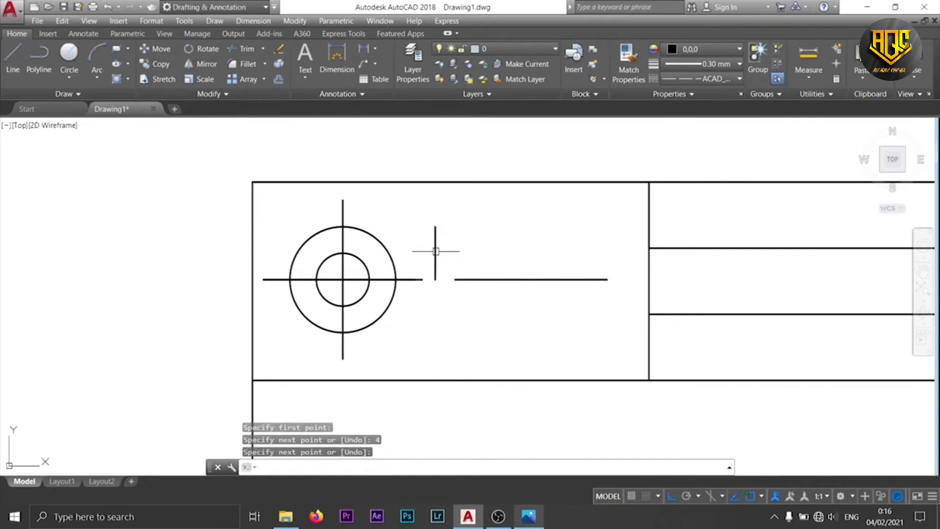
{"action": "key", "text": "Return"}
- Move the short vertical line by its midpoint straight down so it is centred on the horizontal centre line
{"action": "scroll", "coordinate": [487, 264], "scroll_direction": "up", "scroll_amount": 2}
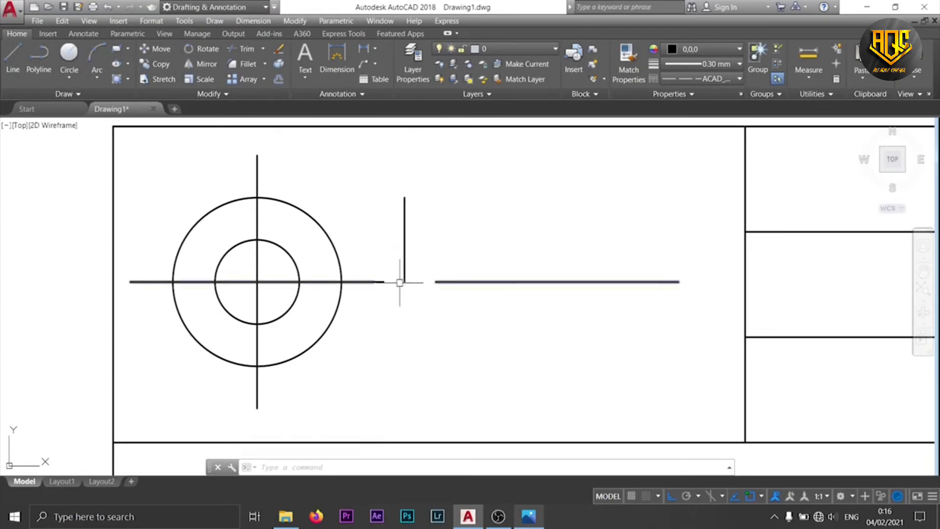
{"action": "left_click", "coordinate": [405, 237]}
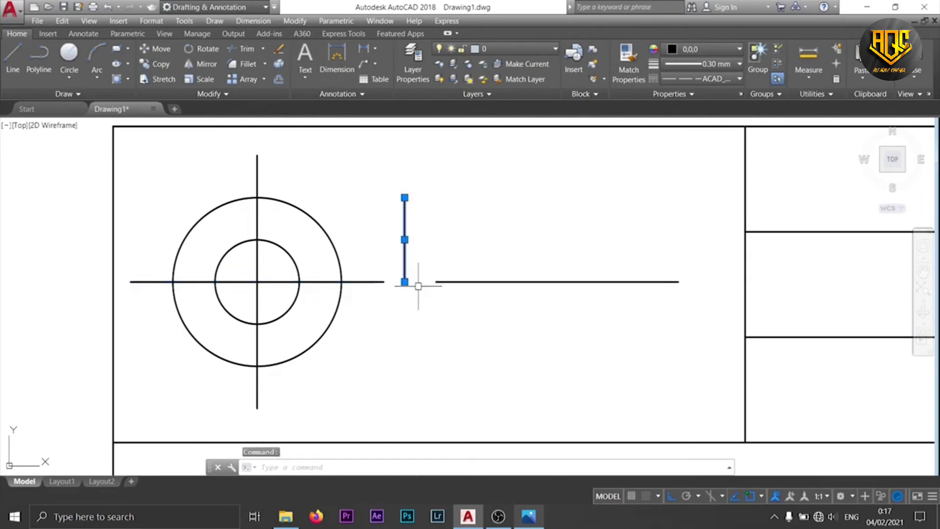
{"action": "right_click", "coordinate": [404, 234]}
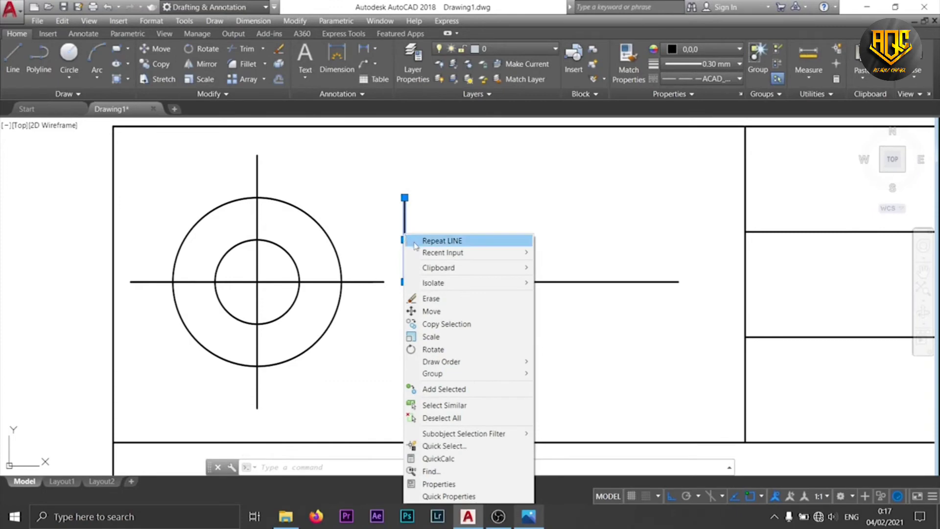
{"action": "left_click", "coordinate": [451, 314]}
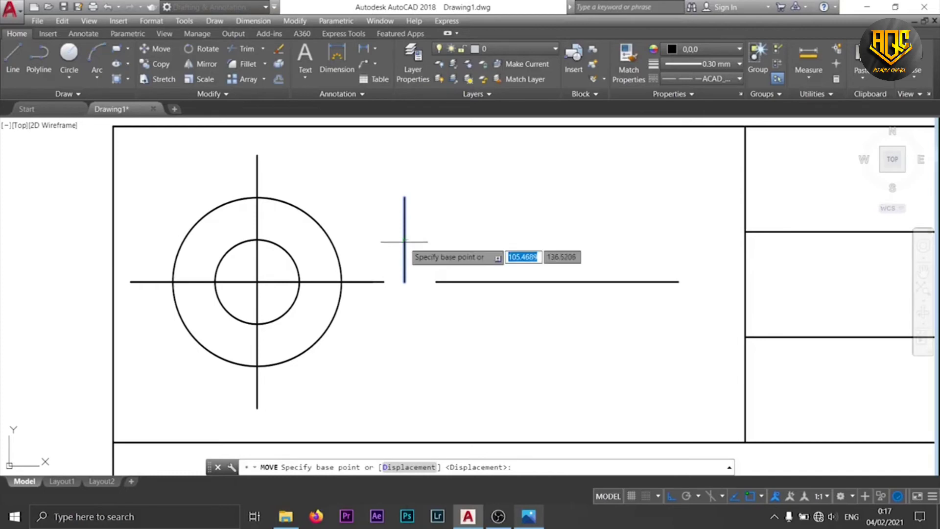
{"action": "left_click", "coordinate": [405, 240]}
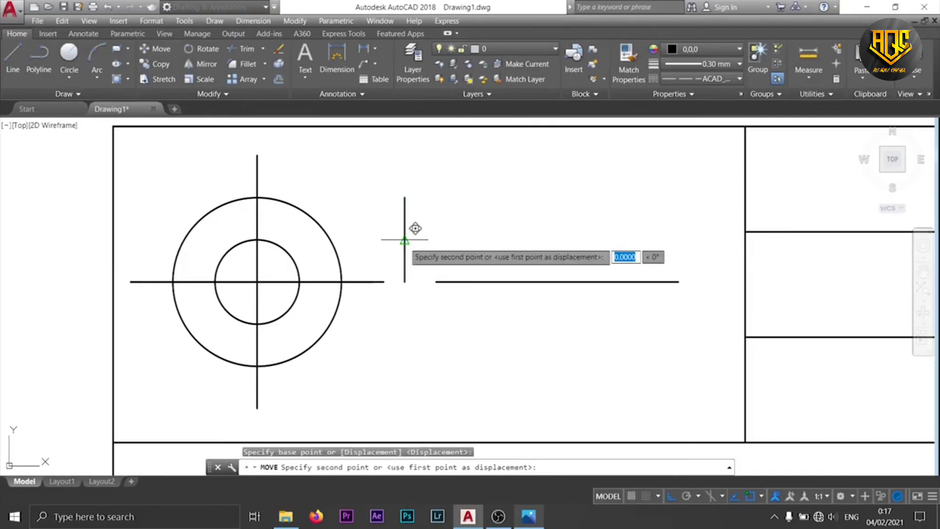
{"action": "left_click", "coordinate": [416, 270]}
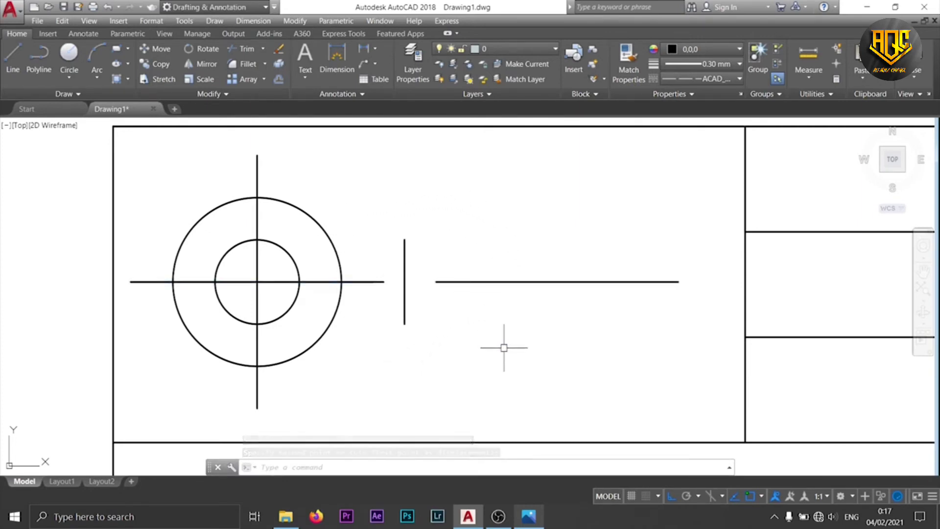
- Check the trapezoid's long side in the Photos reference, and in AutoCAD draw an 8-unit line straight up from the centre line's right end
{"action": "left_click", "coordinate": [529, 516]}
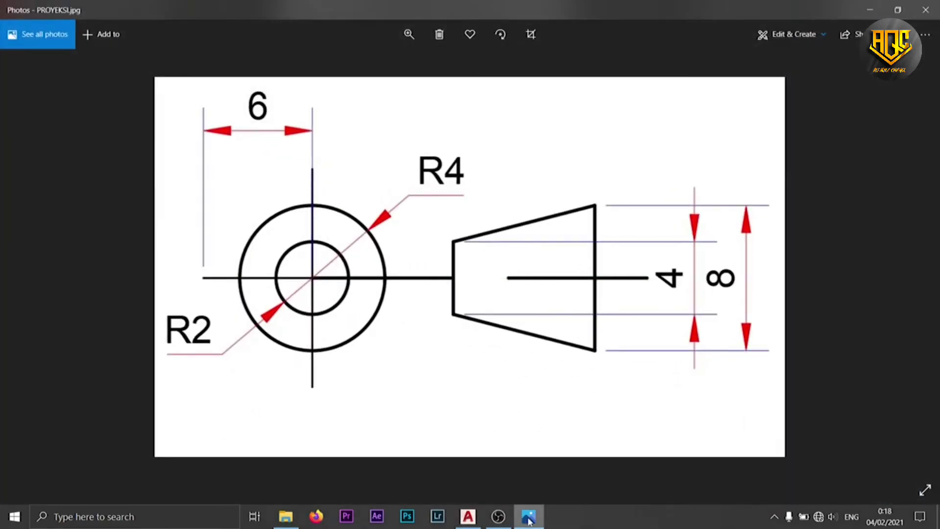
{"action": "left_click", "coordinate": [531, 518]}
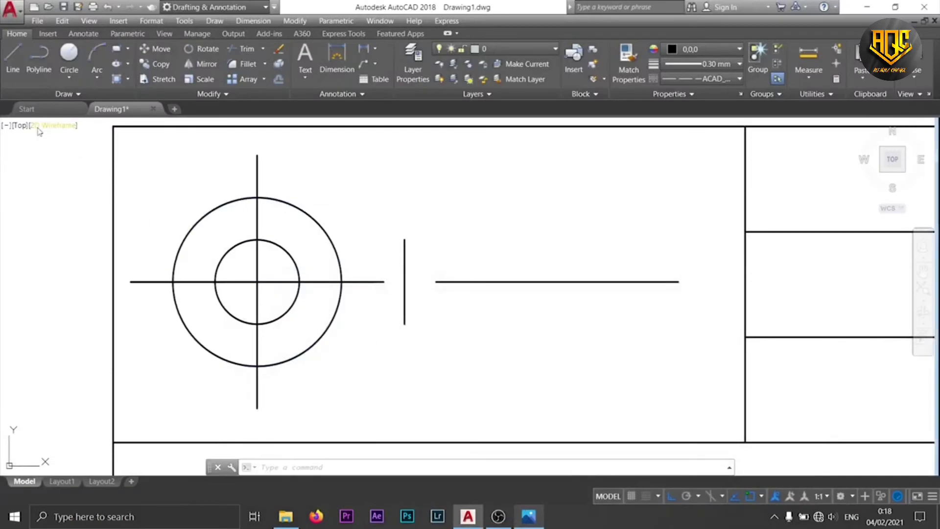
{"action": "left_click", "coordinate": [12, 57]}
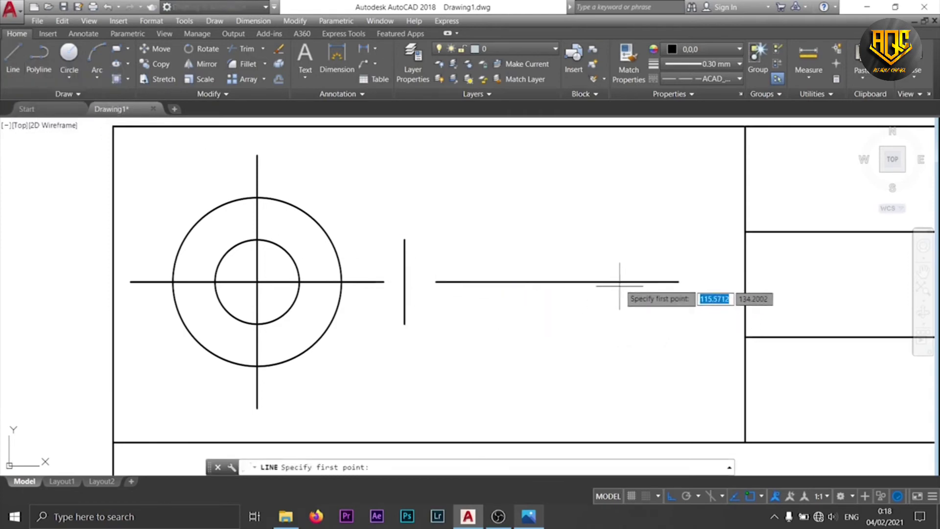
{"action": "left_click", "coordinate": [678, 282]}
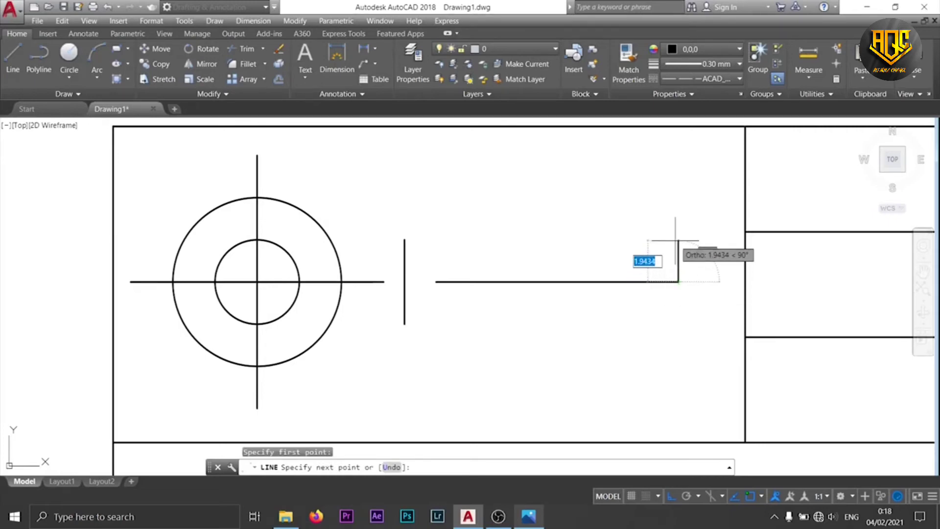
{"action": "type", "text": "8"}
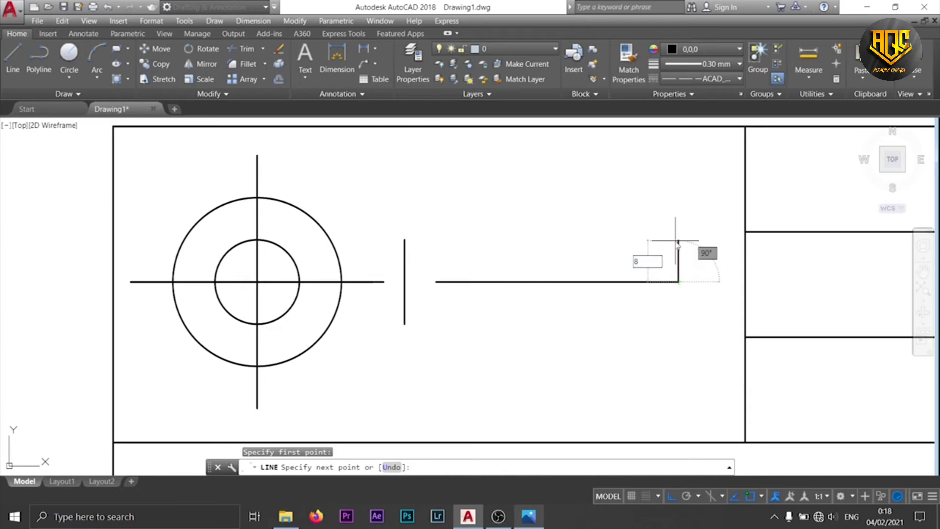
{"action": "key", "text": "Return"}
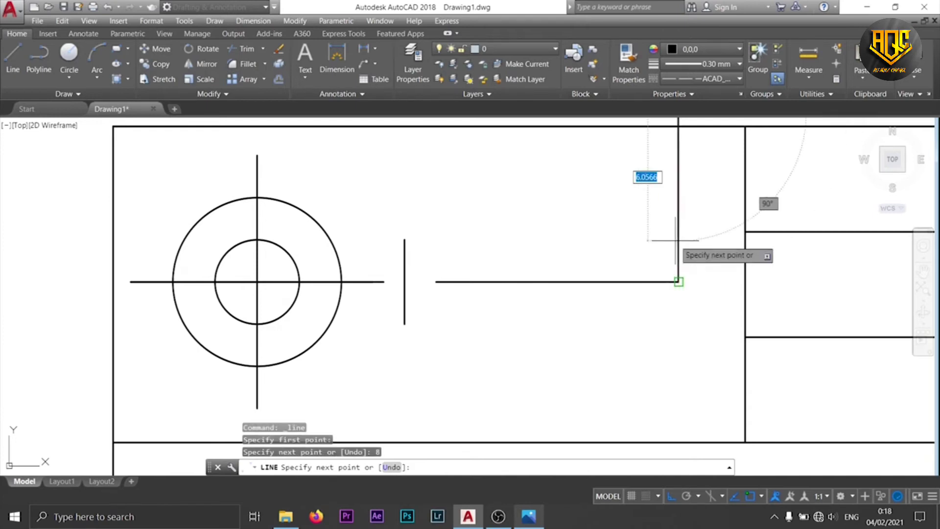
- Move the 8-unit vertical line by its midpoint straight down onto the centre line's right end
{"action": "scroll", "coordinate": [676, 241], "scroll_direction": "down", "scroll_amount": 2}
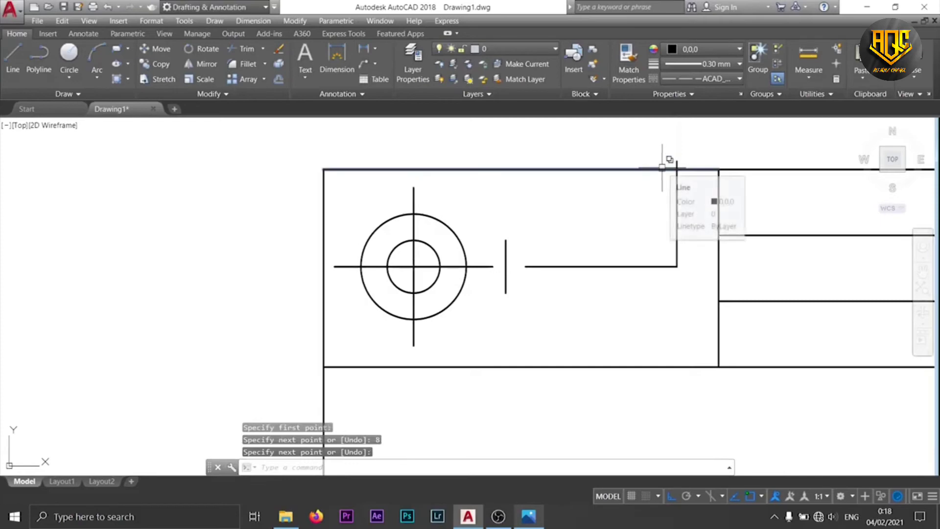
{"action": "left_click", "coordinate": [680, 228]}
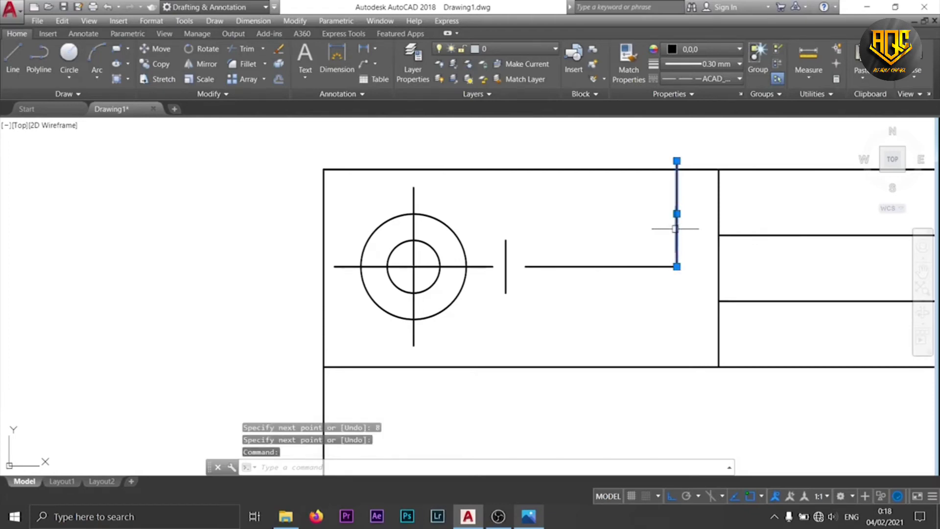
{"action": "right_click", "coordinate": [674, 228]}
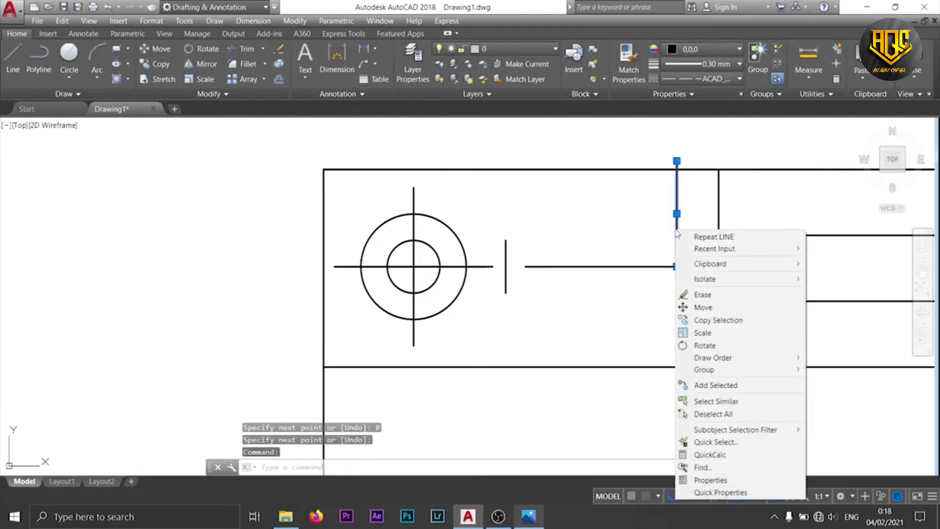
{"action": "left_click", "coordinate": [703, 308]}
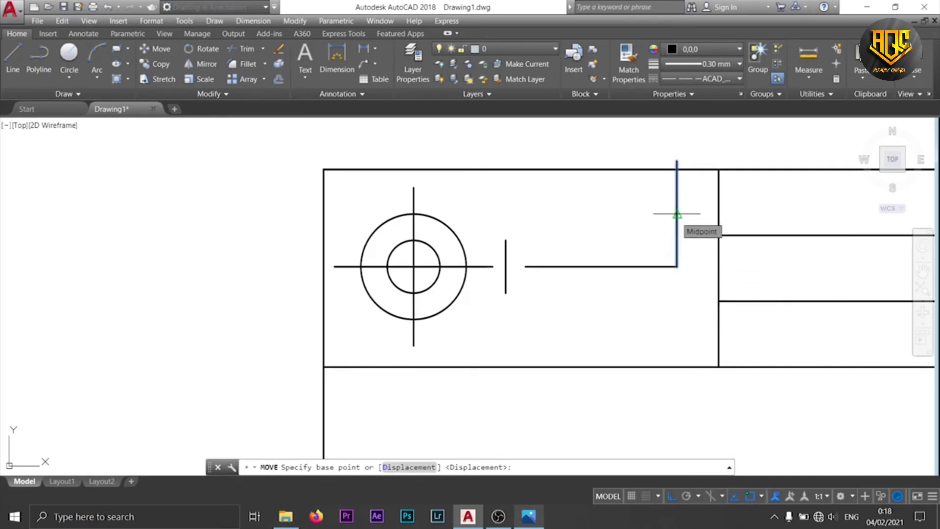
{"action": "left_click", "coordinate": [678, 214]}
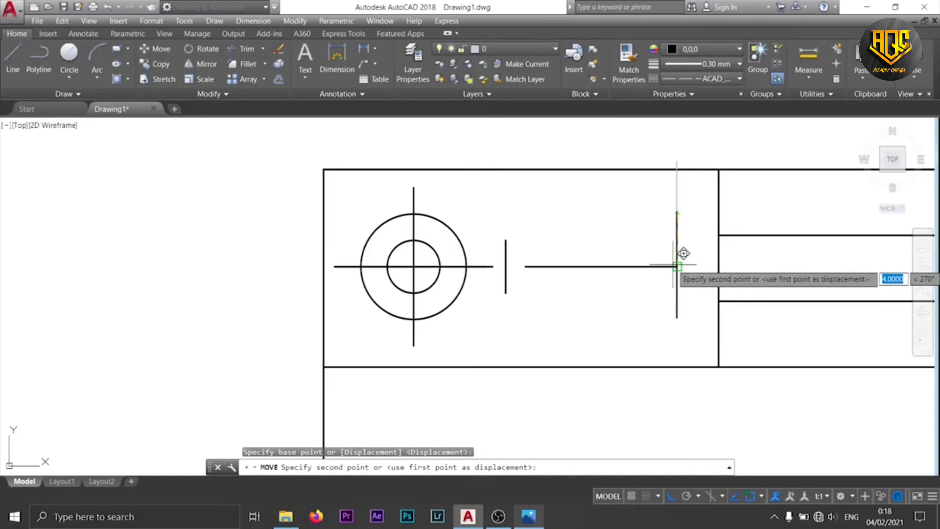
{"action": "left_click", "coordinate": [678, 280]}
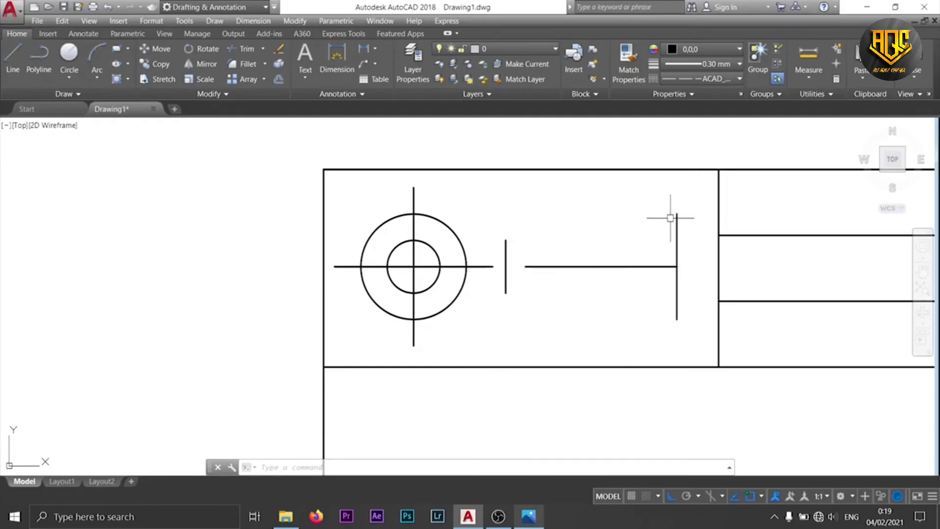
- Check the trapezoid's slanted sides in the Photos reference, and in AutoCAD turn off Ortho mode
{"action": "left_click", "coordinate": [534, 511]}
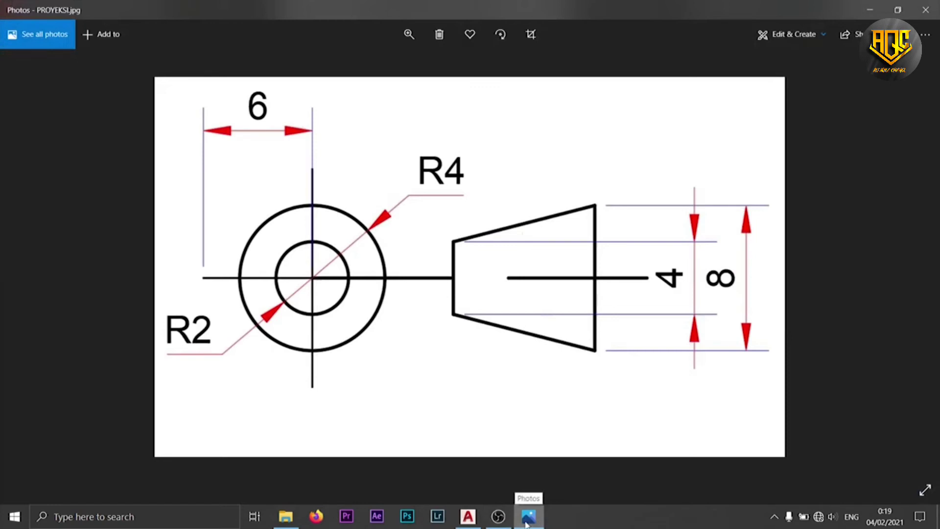
{"action": "left_click", "coordinate": [526, 522]}
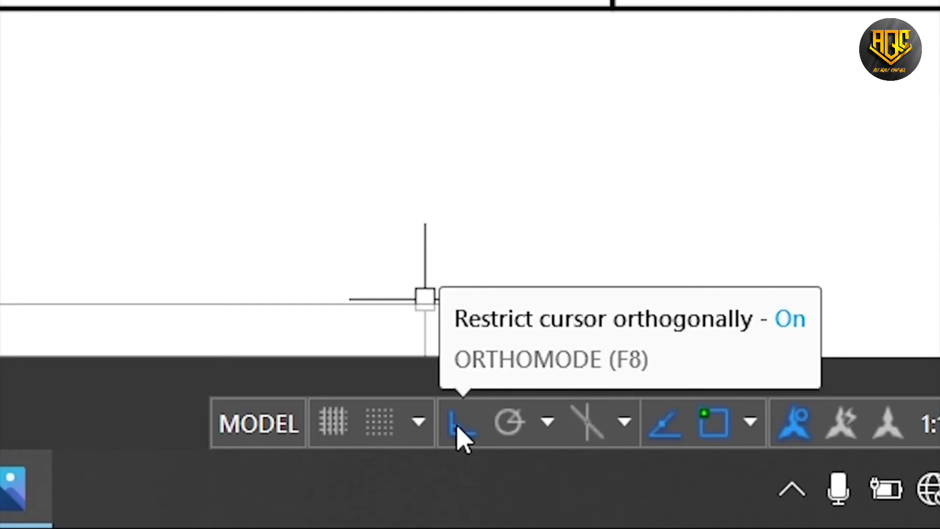
{"action": "left_click", "coordinate": [458, 425]}
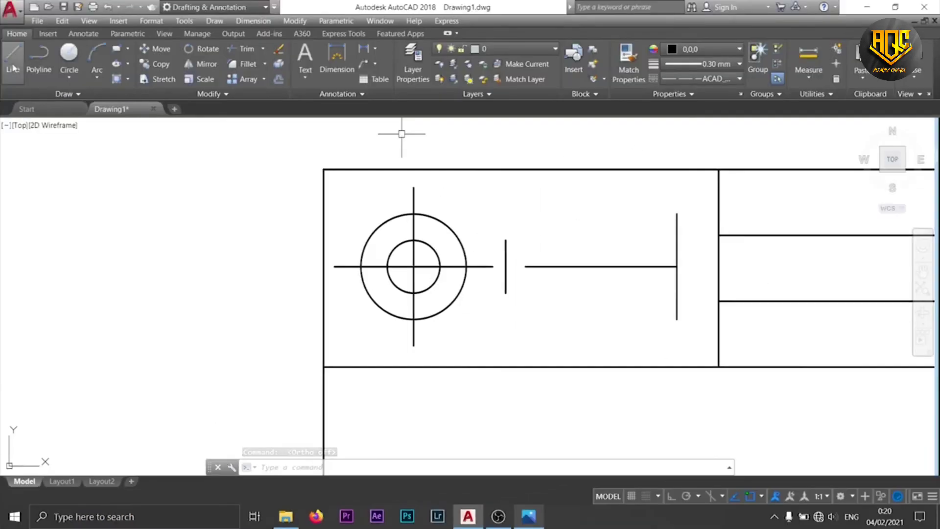
- Draw the trapezoid's two slanted sides by joining the upper ends and the lower ends of the short and long vertical lines
{"action": "left_click", "coordinate": [14, 67]}
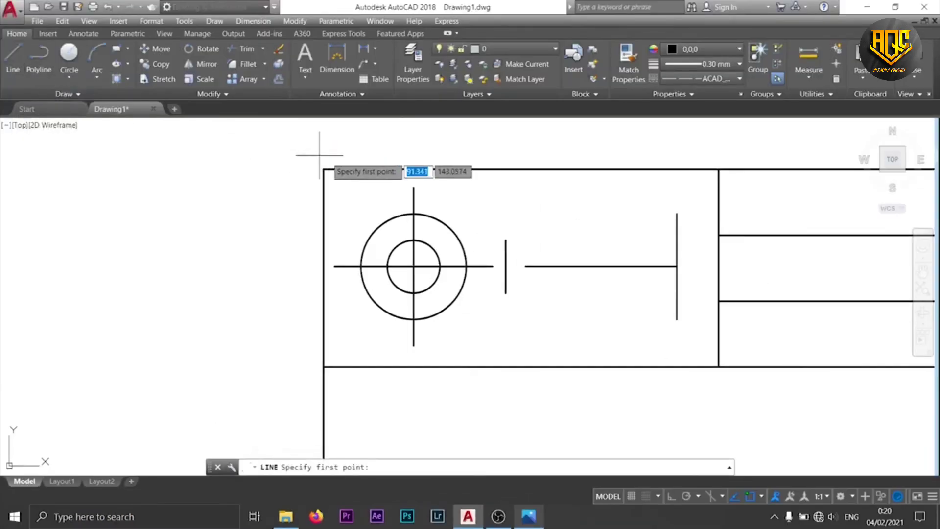
{"action": "left_click", "coordinate": [506, 240]}
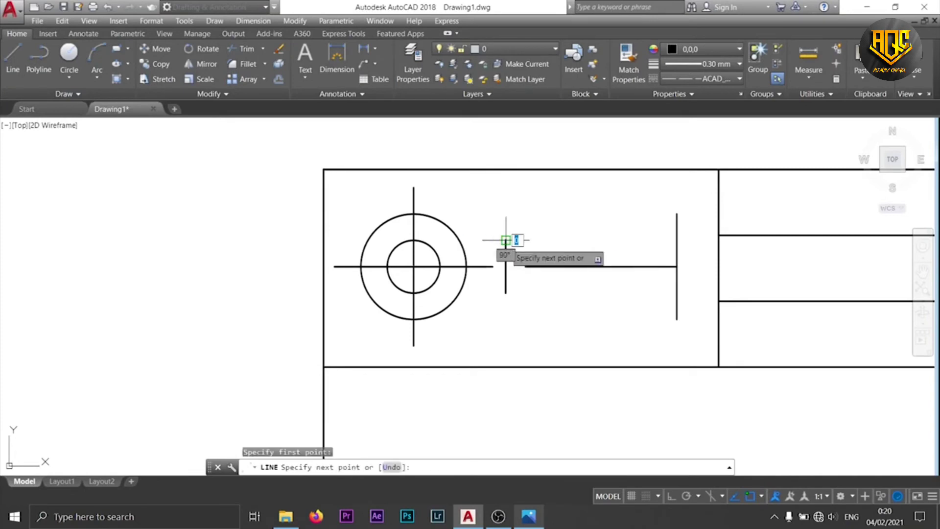
{"action": "left_click", "coordinate": [677, 214]}
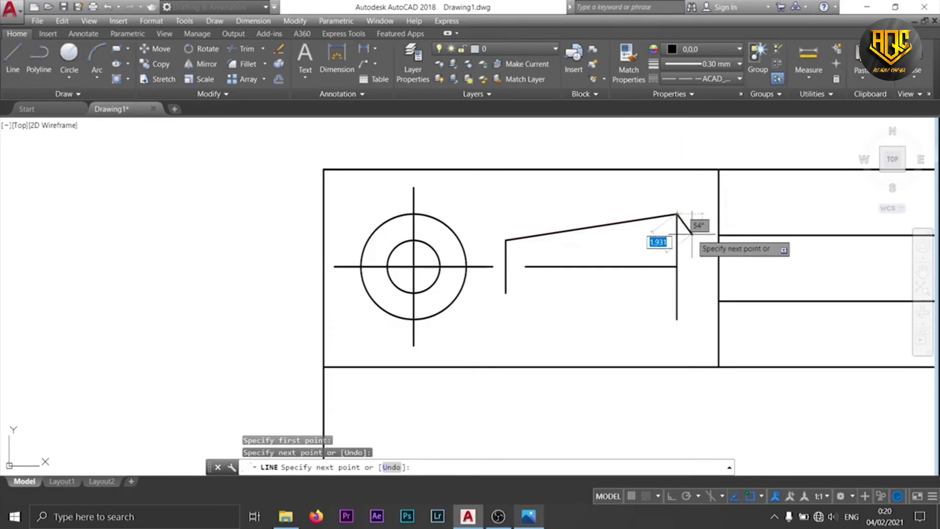
{"action": "key", "text": "Return"}
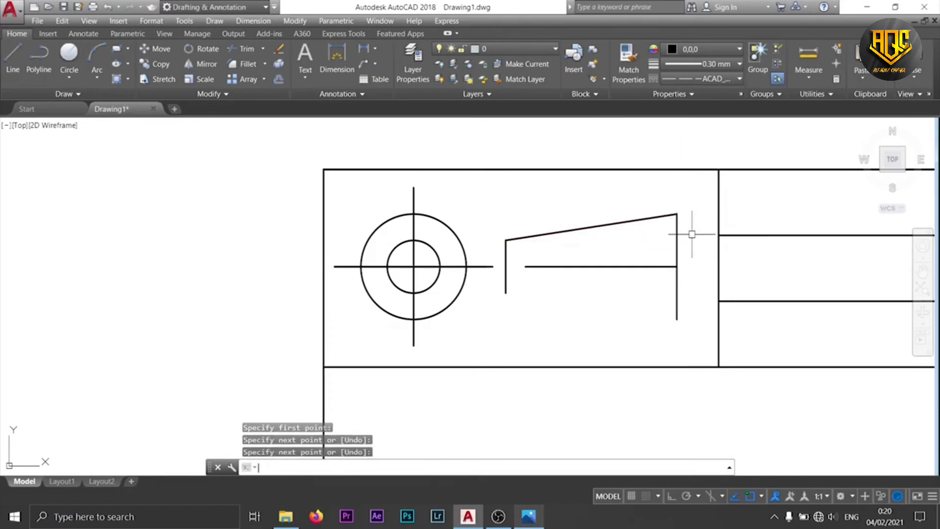
{"action": "left_click", "coordinate": [13, 62]}
{"action": "left_click", "coordinate": [506, 292]}
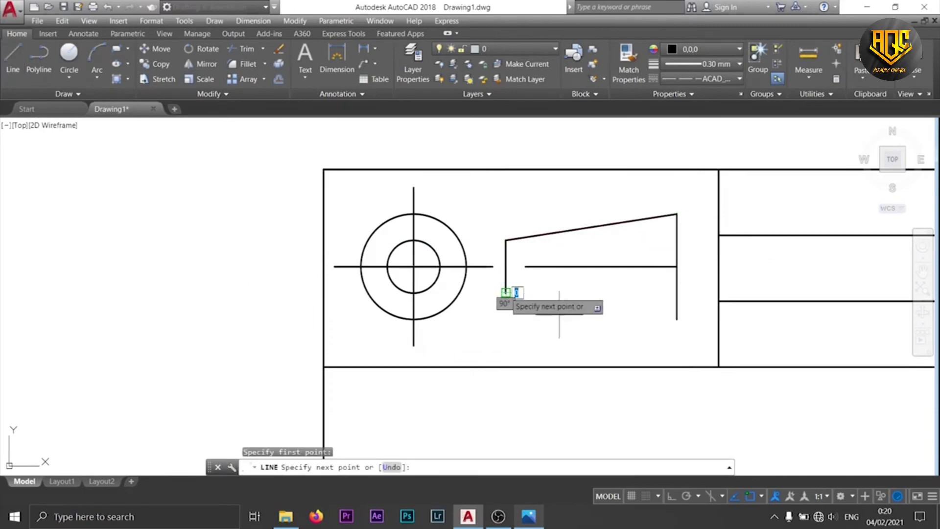
{"action": "left_click", "coordinate": [677, 320]}
{"action": "key", "text": "Return"}
- Stretch the right end of the dashed centre line horizontally so it extends slightly past the trapezoid's long side
{"action": "scroll", "coordinate": [559, 296], "scroll_direction": "down", "scroll_amount": 2}
{"action": "scroll", "coordinate": [586, 286], "scroll_direction": "up", "scroll_amount": 3}
{"action": "left_click", "coordinate": [613, 287]}
{"action": "left_click", "coordinate": [663, 287]}
{"action": "left_click", "coordinate": [684, 287]}
- Move the trapezoid's short vertical side slightly to the right, into the middle of the centre line's gap
{"action": "scroll", "coordinate": [552, 287], "scroll_direction": "down", "scroll_amount": 3}
{"action": "scroll", "coordinate": [520, 297], "scroll_direction": "up", "scroll_amount": 4}
{"action": "left_click", "coordinate": [481, 245]}
{"action": "left_click", "coordinate": [481, 236]}
{"action": "left_click", "coordinate": [500, 235]}
- Stretch the left ends of the upper and lower slanted sides onto the ends of the shifted short side, and clear the selection
{"action": "left_click", "coordinate": [490, 169]}
{"action": "left_click", "coordinate": [481, 170]}
{"action": "left_click", "coordinate": [500, 170]}
{"action": "left_click", "coordinate": [485, 302]}
{"action": "left_click", "coordinate": [482, 301]}
{"action": "left_click", "coordinate": [500, 302]}
{"action": "scroll", "coordinate": [516, 333], "scroll_direction": "down", "scroll_amount": 3}
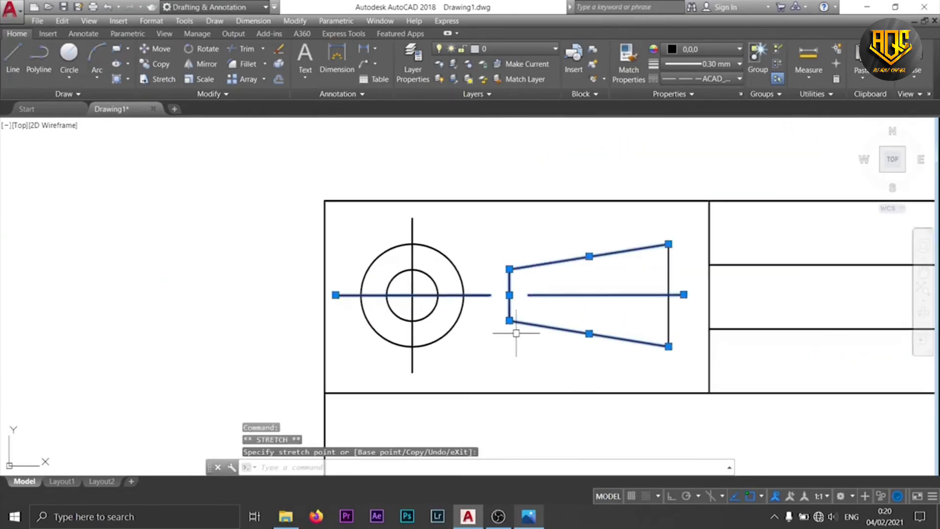
{"action": "middle_click_drag", "start_coordinate": [530, 330], "coordinate": [469, 309]}
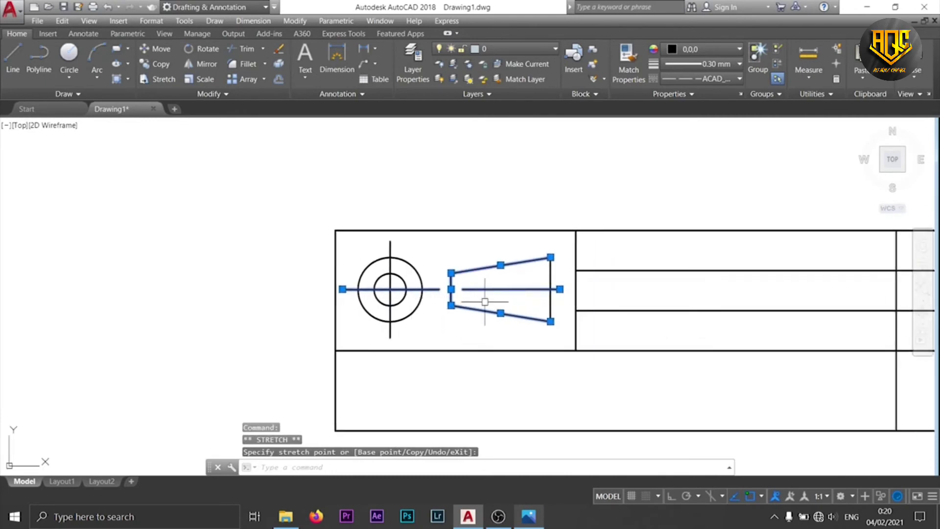
{"action": "key", "text": "Escape"}
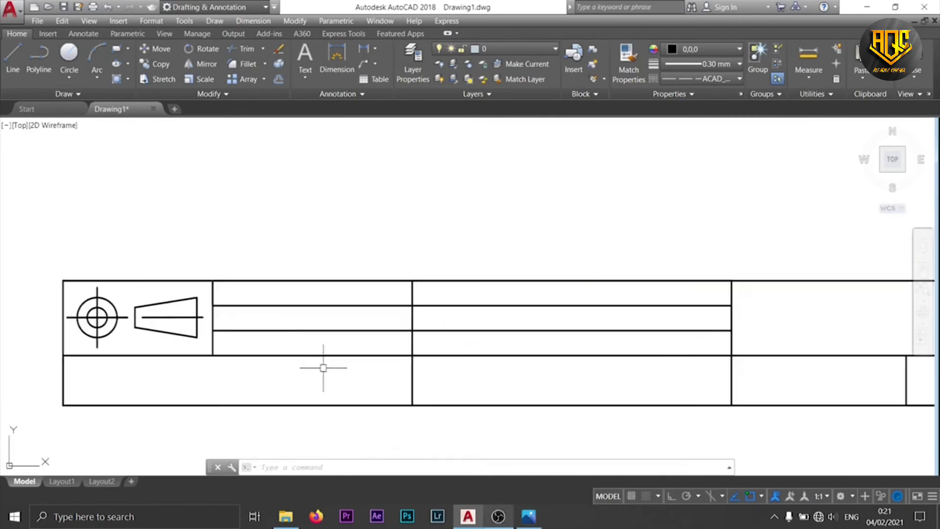
- Start a multiline text box spanning the top cell directly right of the projection symbol, from its upper-left to its lower-right corner
{"action": "middle_click_drag", "start_coordinate": [286, 343], "coordinate": [332, 335]}
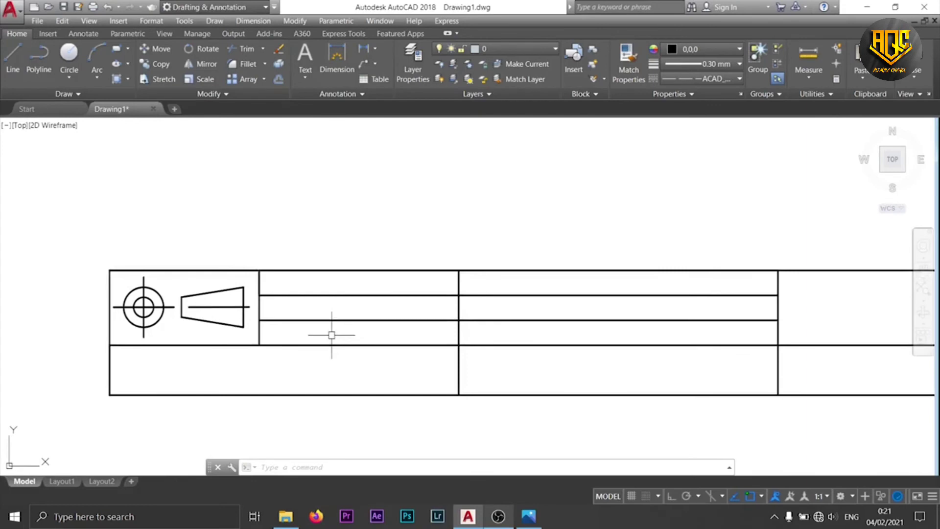
{"action": "scroll", "coordinate": [288, 289], "scroll_direction": "up", "scroll_amount": 2}
{"action": "middle_click_drag", "start_coordinate": [303, 299], "coordinate": [303, 277]}
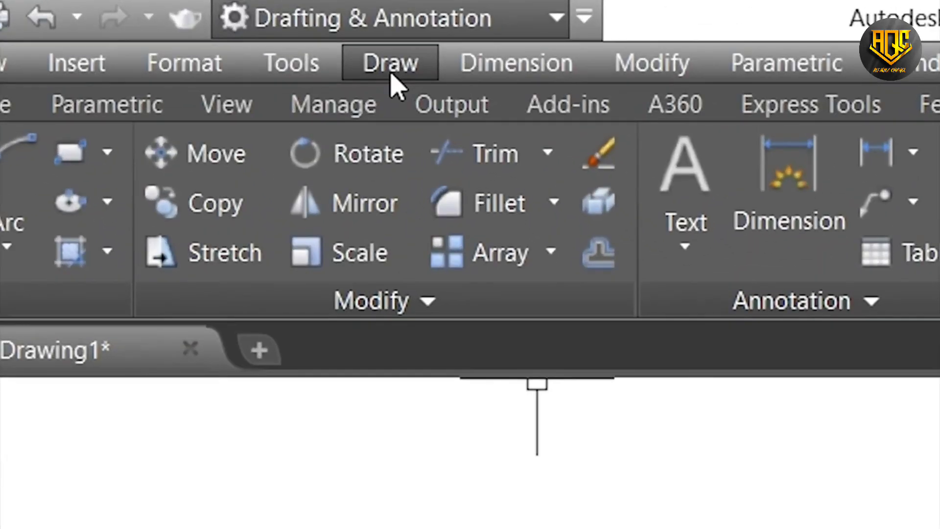
{"action": "left_click", "coordinate": [392, 73]}
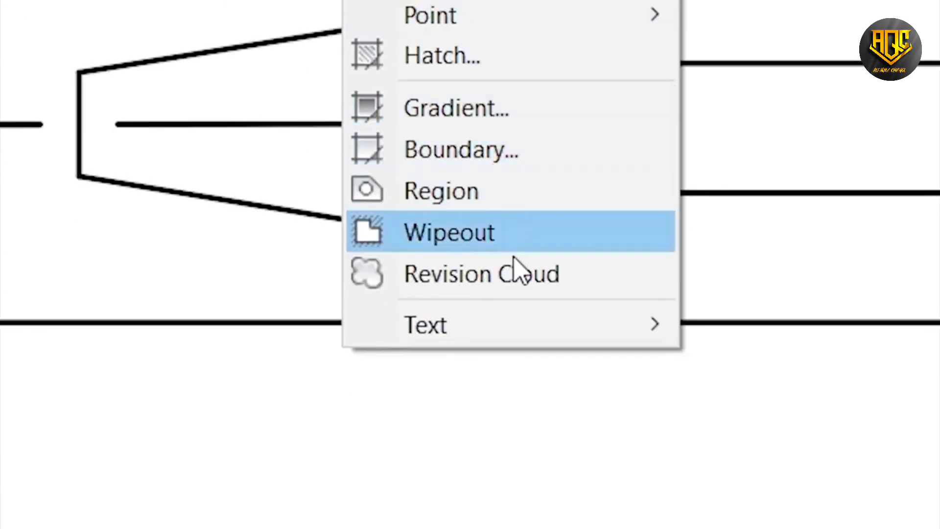
{"action": "mouse_move", "coordinate": [534, 327]}
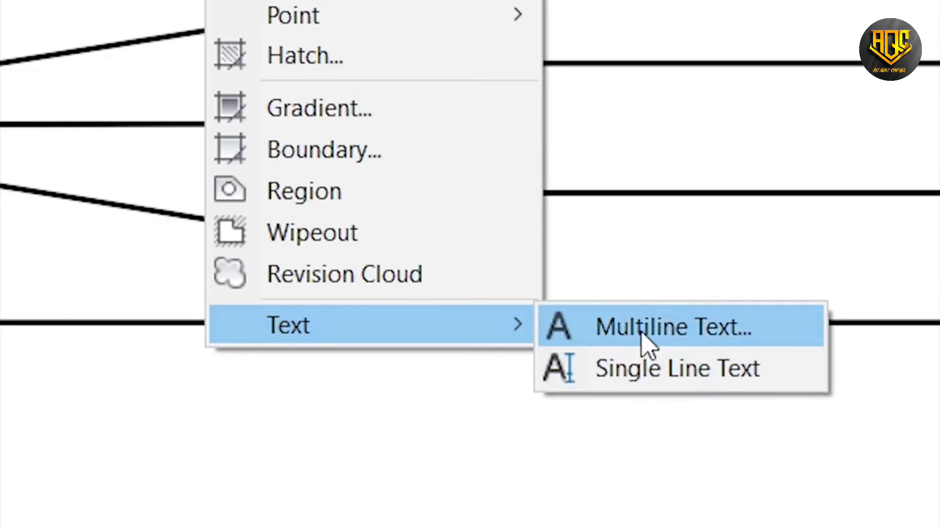
{"action": "left_click", "coordinate": [642, 337]}
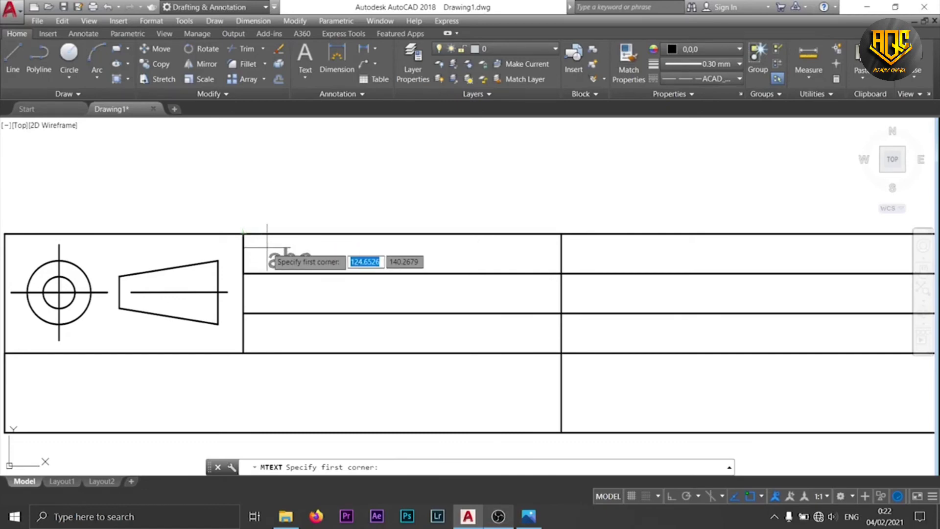
{"action": "left_click", "coordinate": [243, 233]}
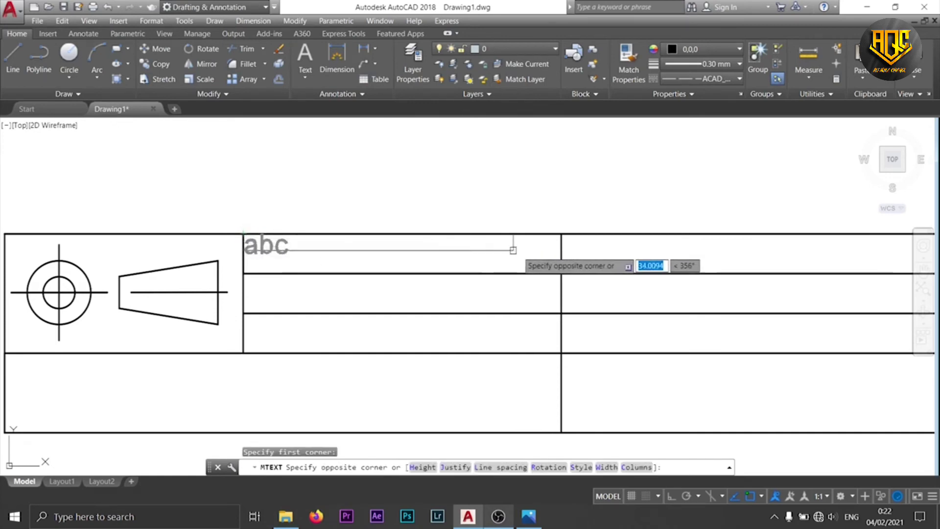
{"action": "left_click", "coordinate": [561, 273]}
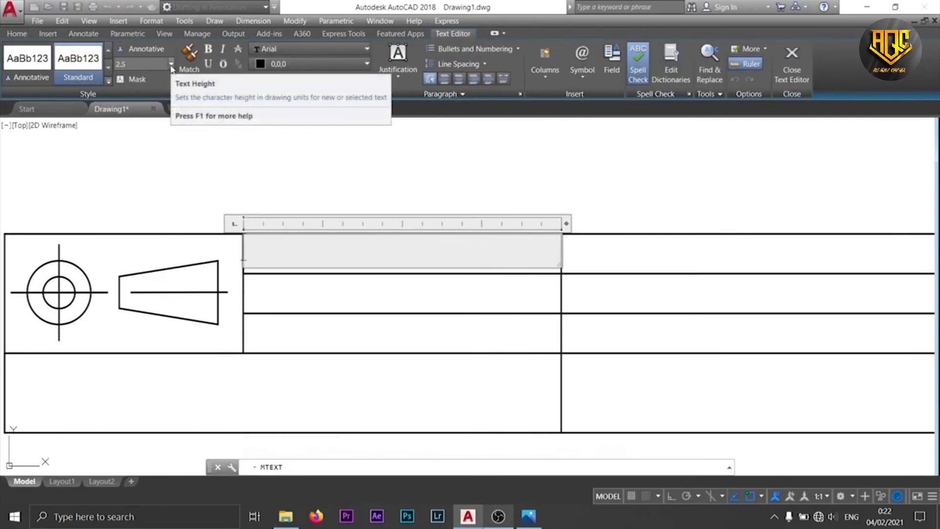
- Check the cell labels in the Photos reference, and in AutoCAD set the text height to 2 and enter "SKALA :"
{"action": "left_click", "coordinate": [528, 516]}
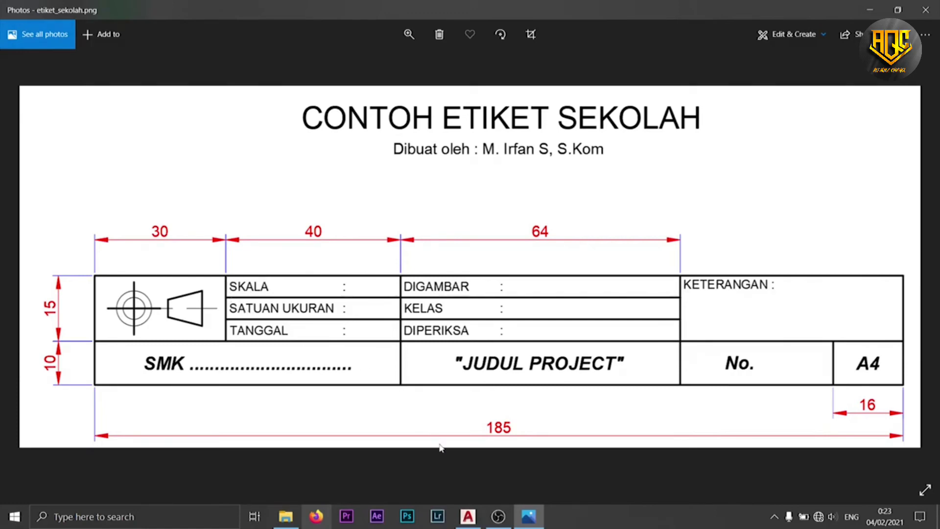
{"action": "left_click", "coordinate": [468, 516]}
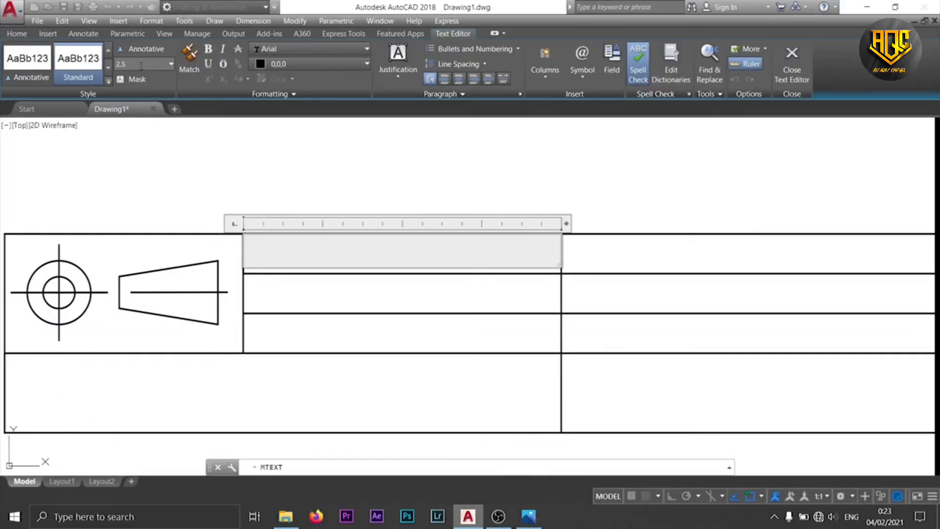
{"action": "left_click_drag", "start_coordinate": [136, 64], "coordinate": [123, 68]}
{"action": "type", "text": "2"}
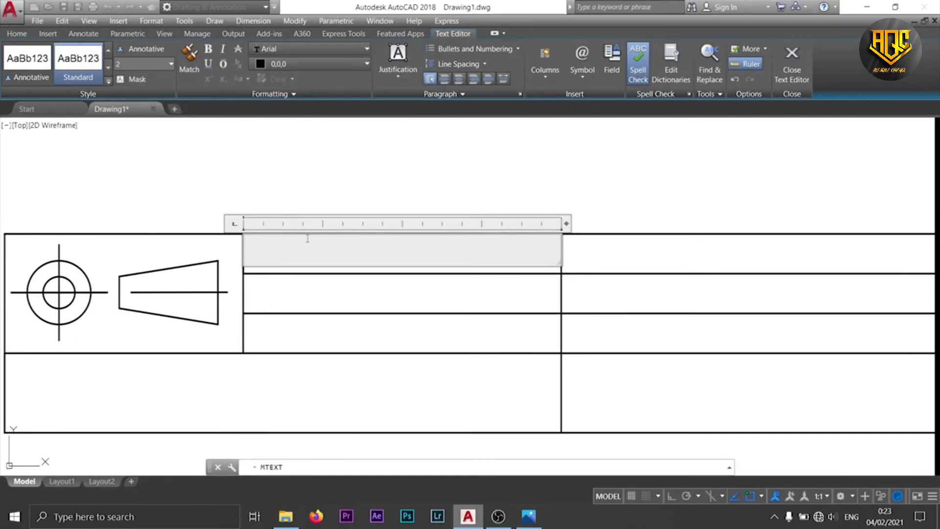
{"action": "type", "text": "S"}
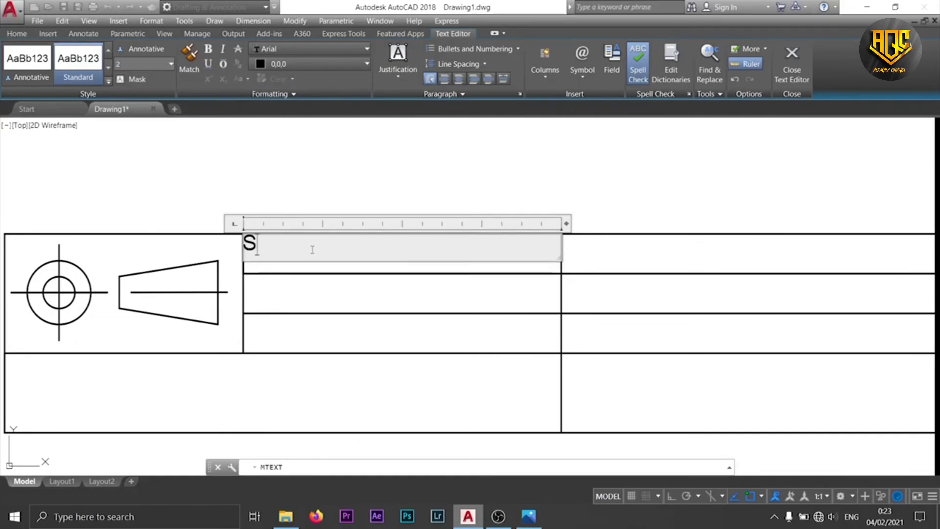
{"action": "type", "text": "KALA"}
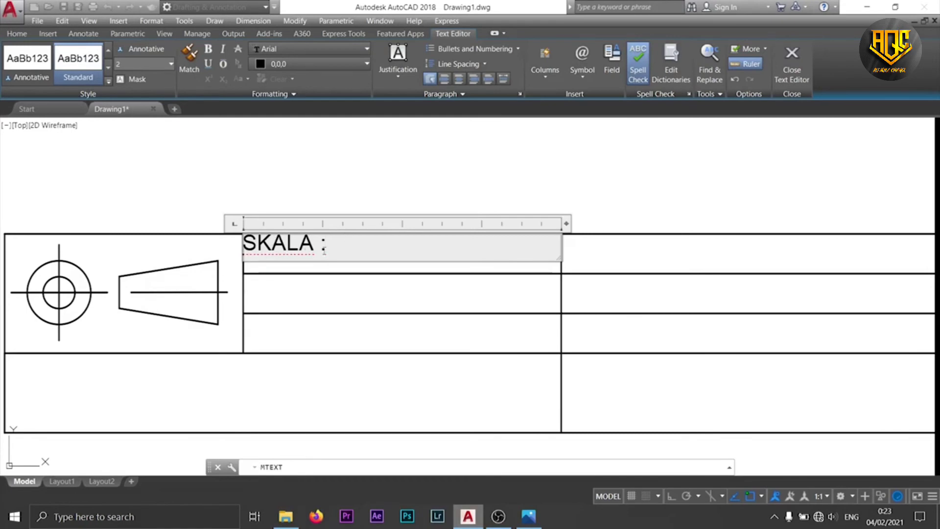
- Check the colon spacing in the Photos reference, and in AutoCAD set a mid-cell tab stop, tab the SKALA colon to it and finish the text
{"action": "left_click", "coordinate": [528, 517]}
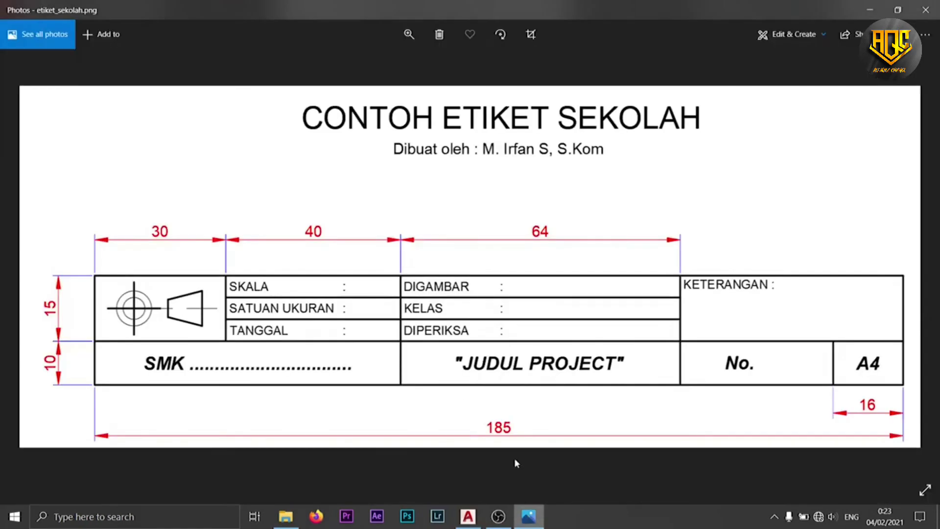
{"action": "scroll", "coordinate": [322, 335], "scroll_direction": "up", "scroll_amount": 3}
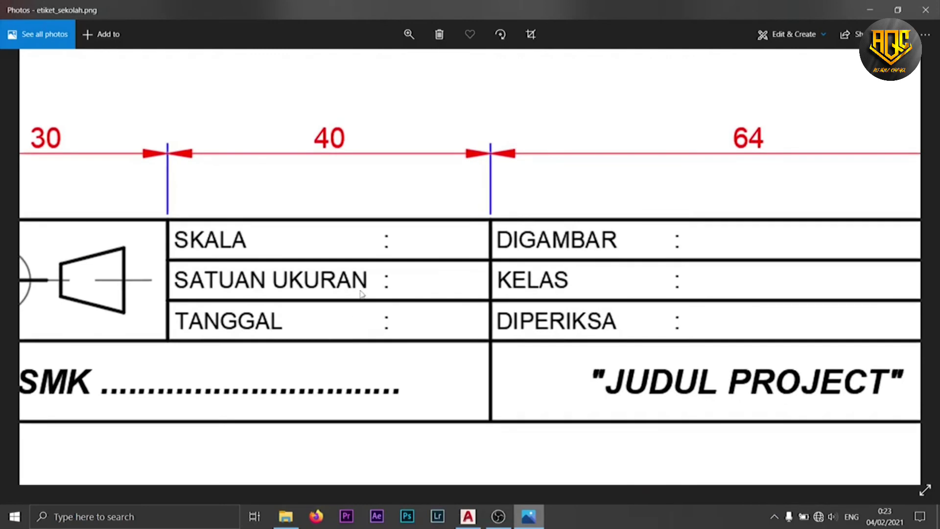
{"action": "left_click_drag", "start_coordinate": [361, 298], "coordinate": [381, 295]}
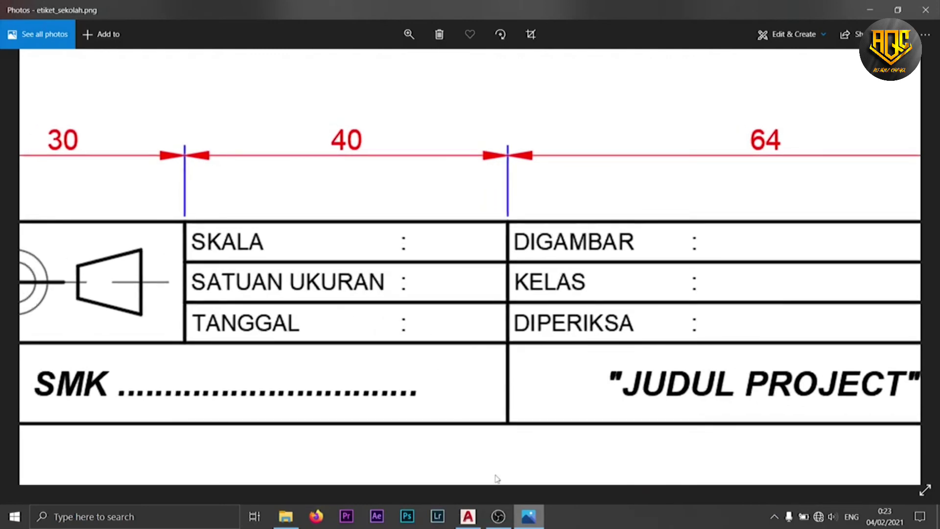
{"action": "left_click", "coordinate": [529, 520]}
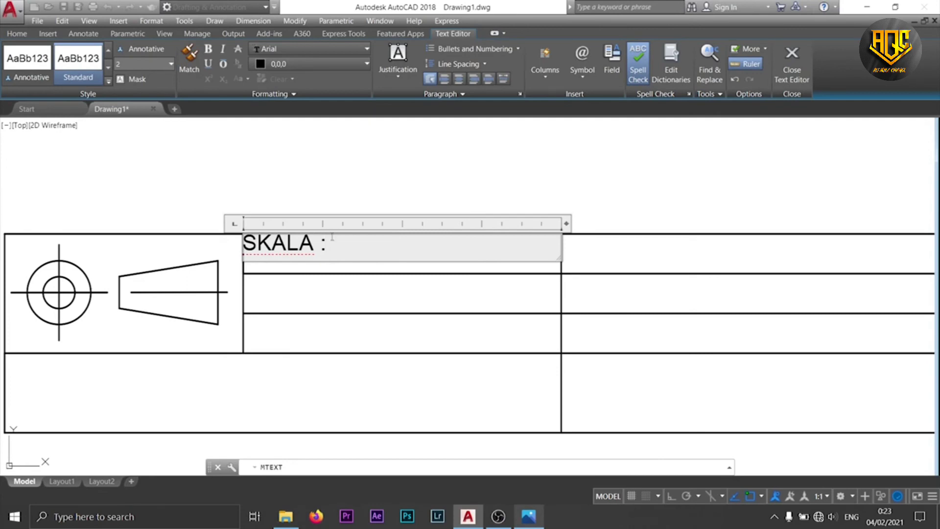
{"action": "scroll", "coordinate": [376, 229], "scroll_direction": "up", "scroll_amount": 1}
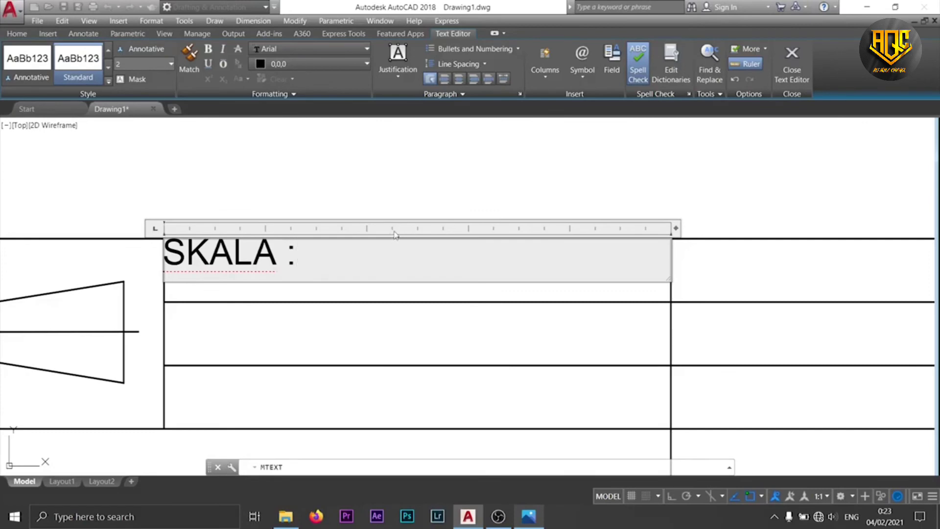
{"action": "left_click", "coordinate": [420, 229]}
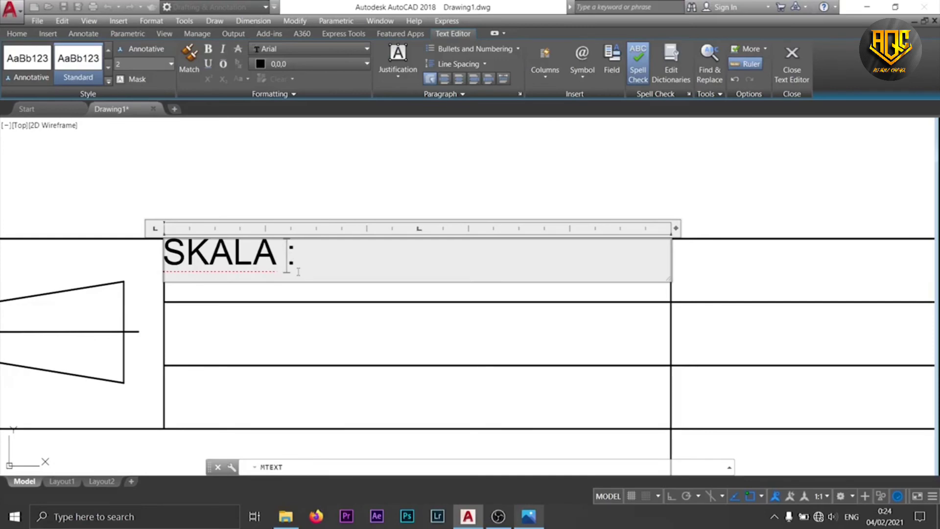
{"action": "key", "text": "Tab"}
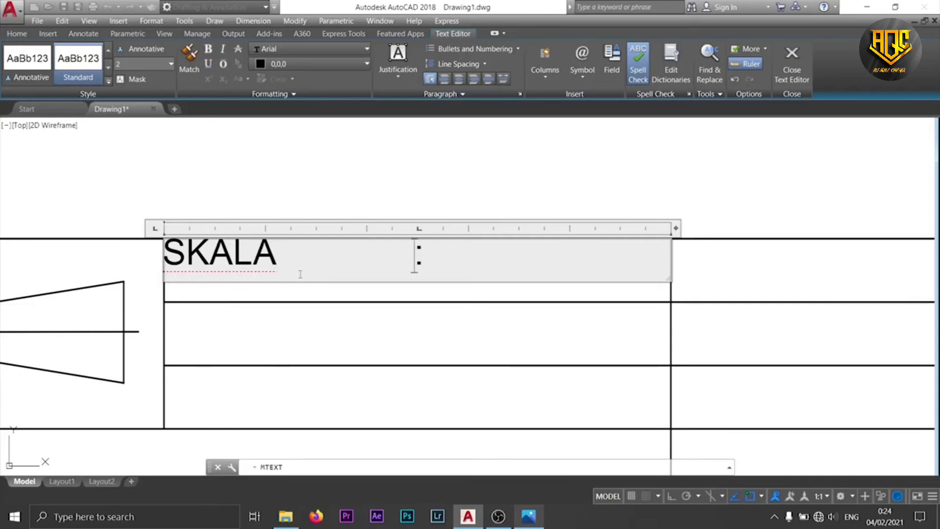
{"action": "left_click", "coordinate": [802, 76]}
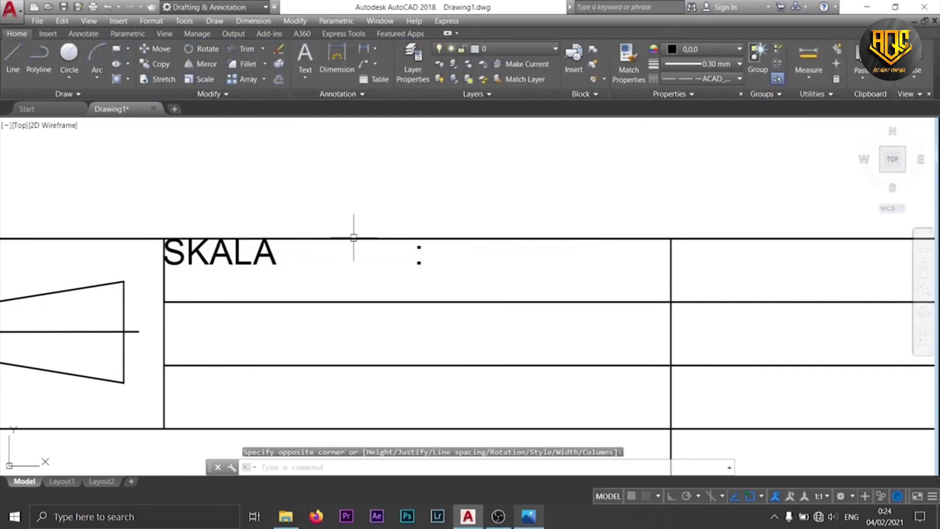
- Move the SKALA label slightly right and down, clear of the cell's left and upper borders
{"action": "middle_click_drag", "start_coordinate": [246, 292], "coordinate": [260, 269]}
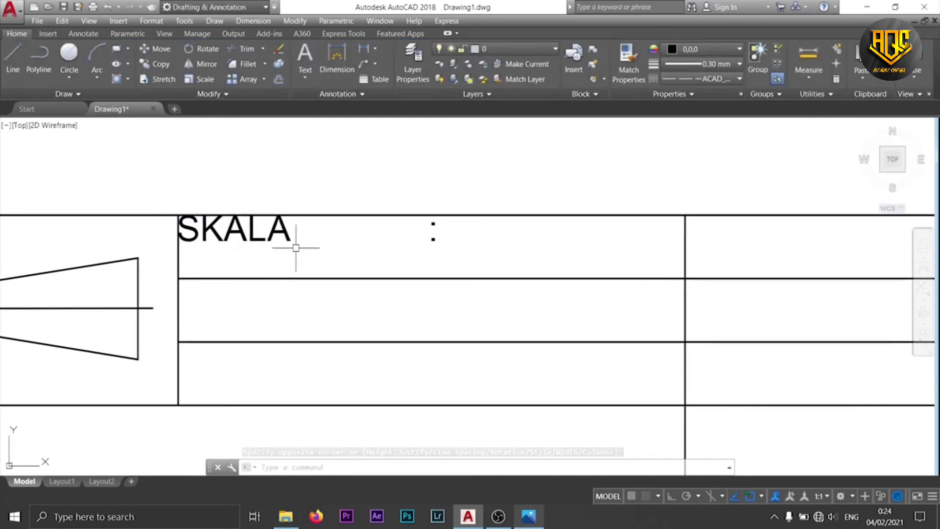
{"action": "left_click", "coordinate": [253, 230]}
{"action": "right_click", "coordinate": [253, 230]}
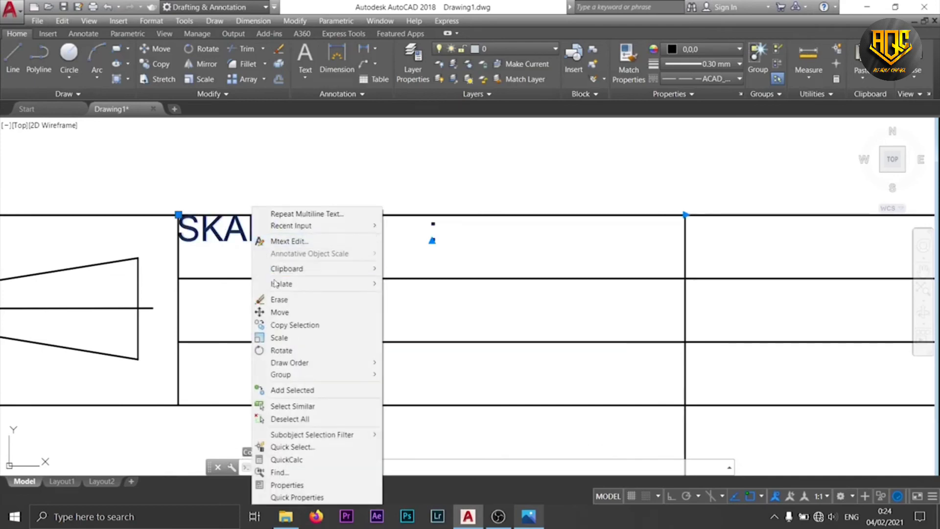
{"action": "left_click", "coordinate": [280, 312]}
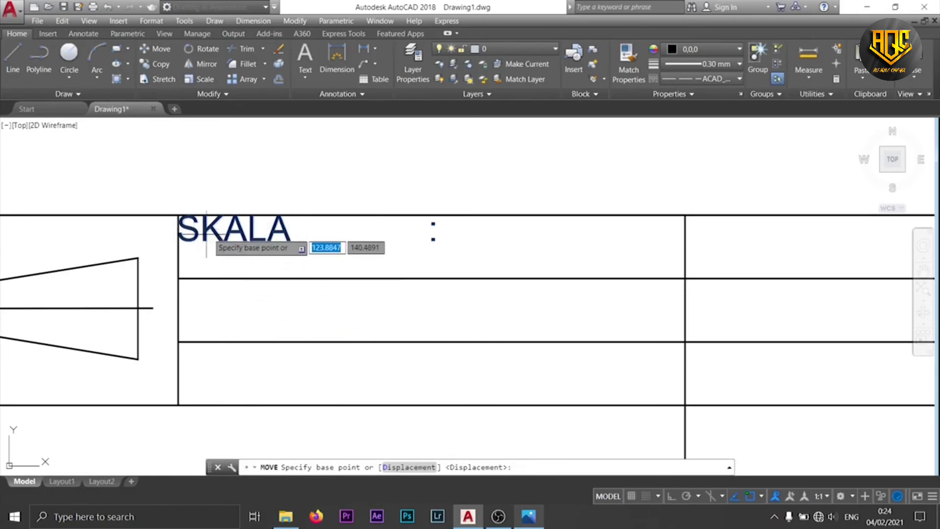
{"action": "left_click", "coordinate": [194, 234]}
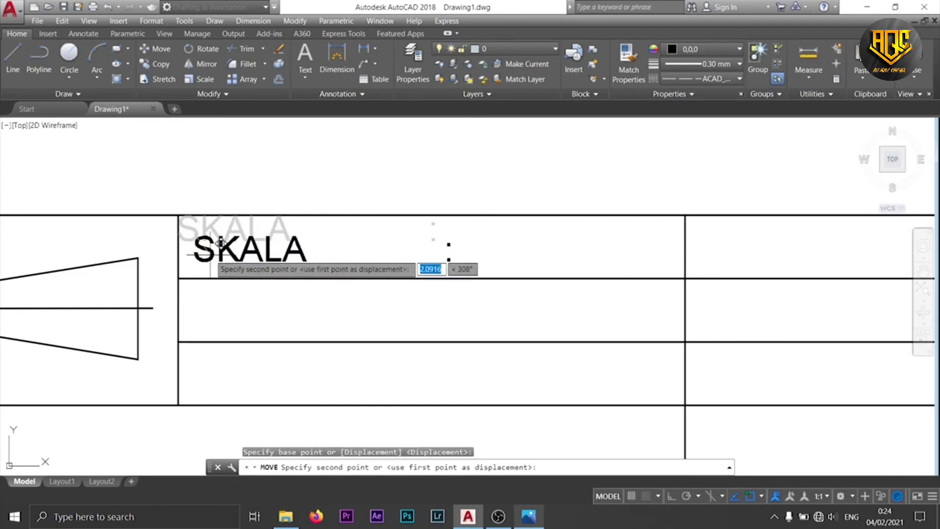
{"action": "left_click", "coordinate": [221, 242]}
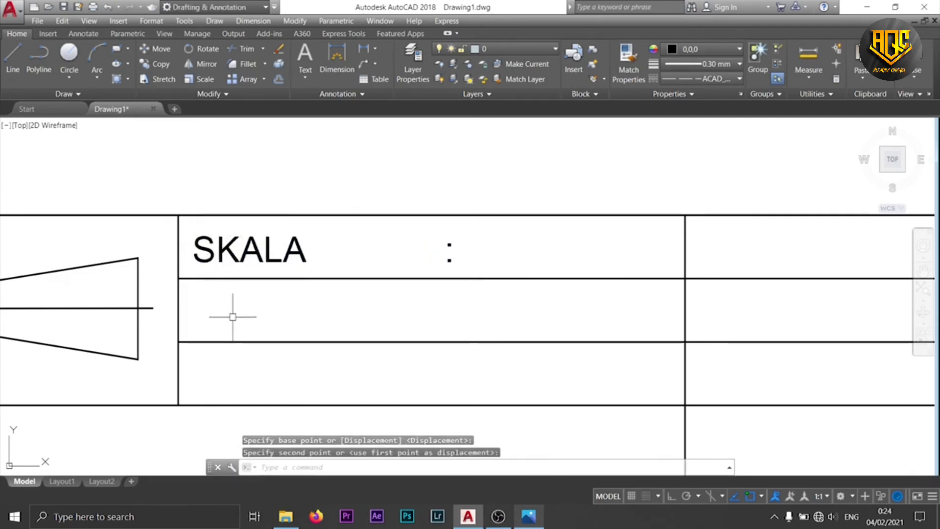
- Check the second label in the Photos reference, and in AutoCAD start a multiline text box spanning the cell below SKALA, corner to corner
{"action": "left_click", "coordinate": [536, 524]}
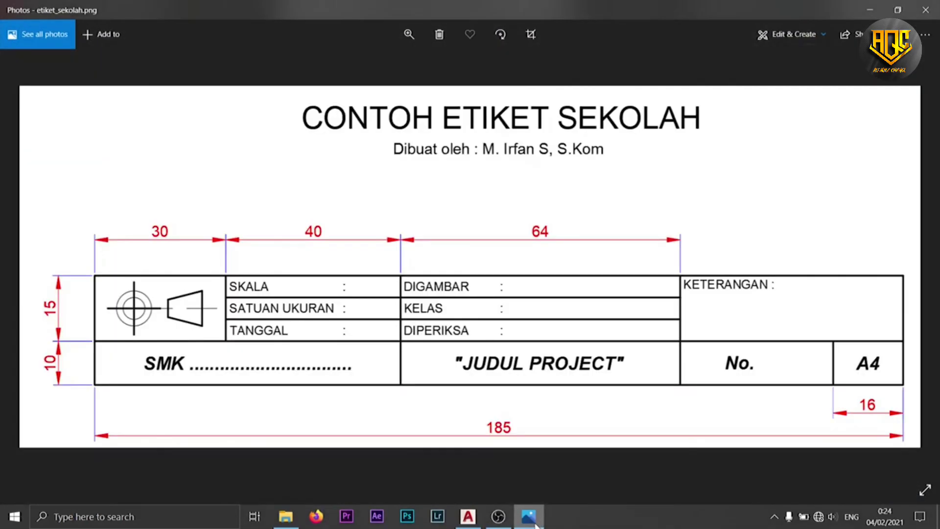
{"action": "left_click", "coordinate": [535, 525]}
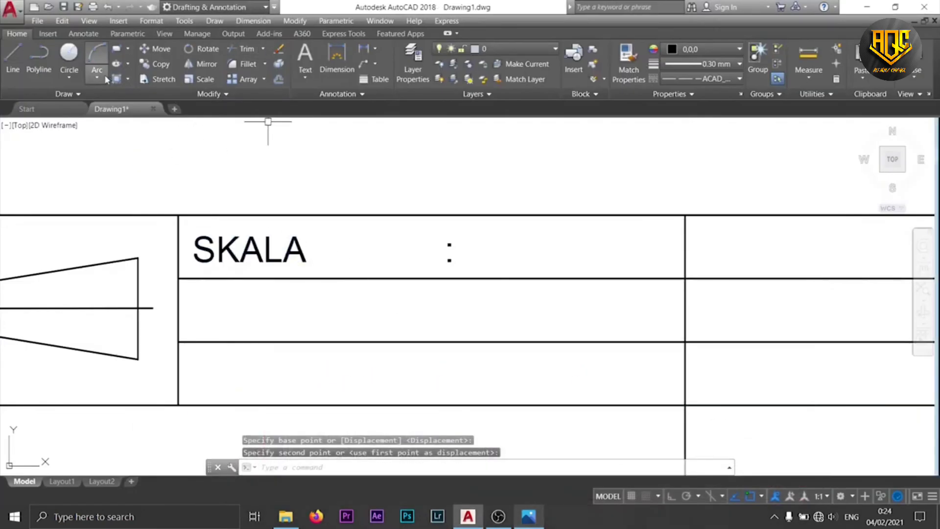
{"action": "left_click", "coordinate": [214, 21]}
{"action": "mouse_move", "coordinate": [285, 356]}
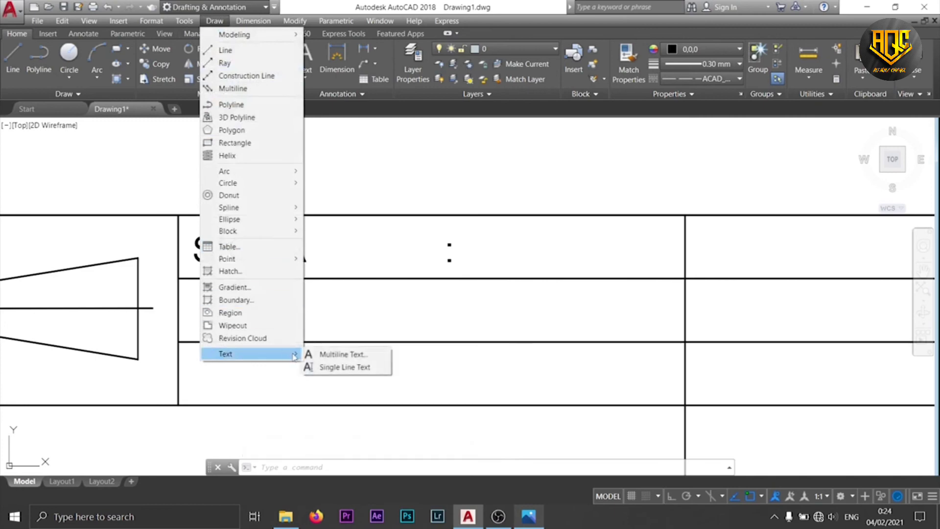
{"action": "left_click", "coordinate": [325, 355]}
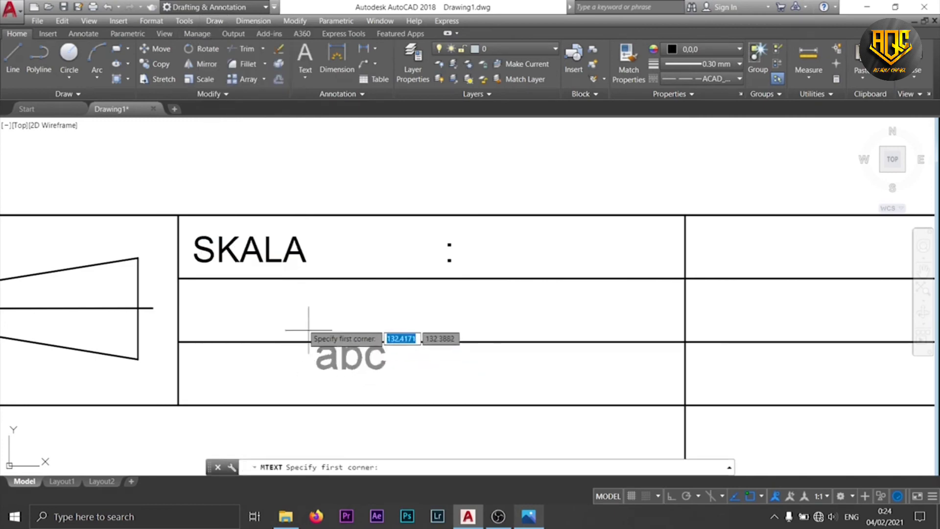
{"action": "left_click", "coordinate": [178, 278]}
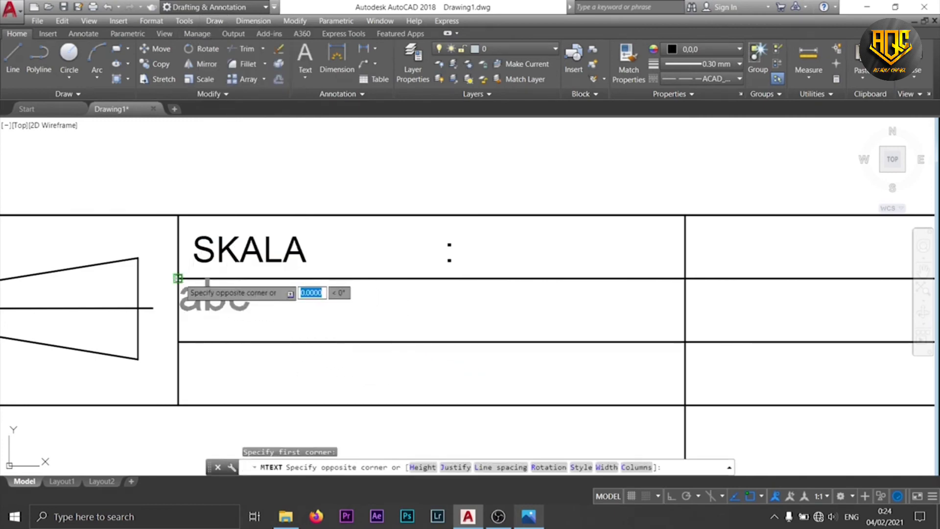
{"action": "left_click", "coordinate": [685, 341]}
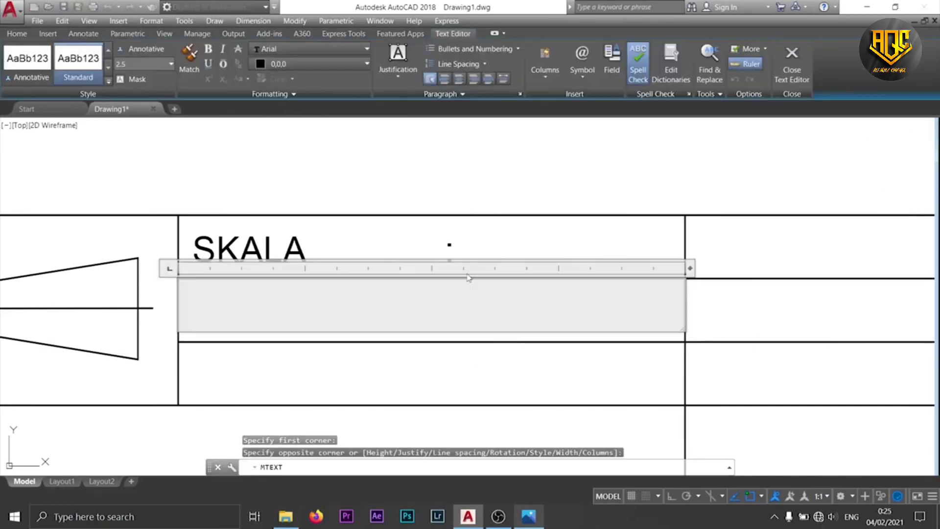
- Enter "SATUAN UKURAN" in the text box and select all of its text
{"action": "type", "text": "SATU"}
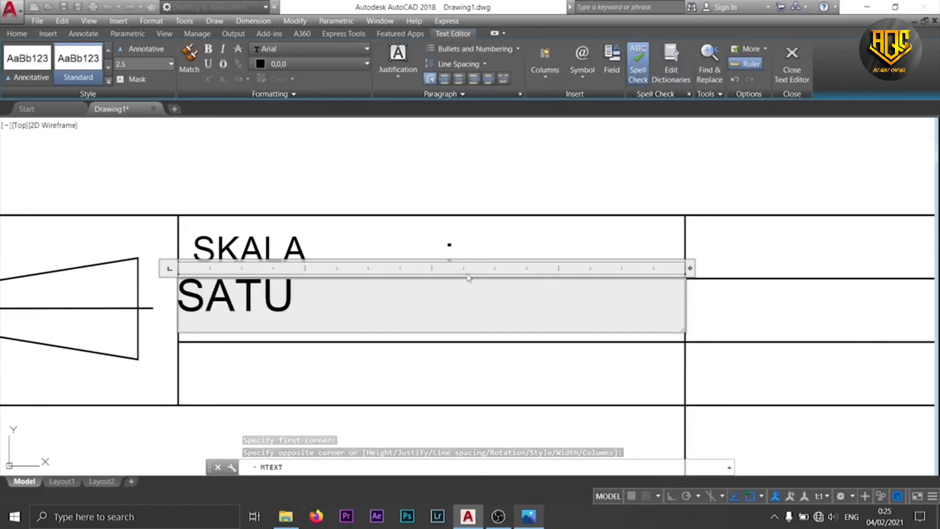
{"action": "type", "text": "AN UKURA"}
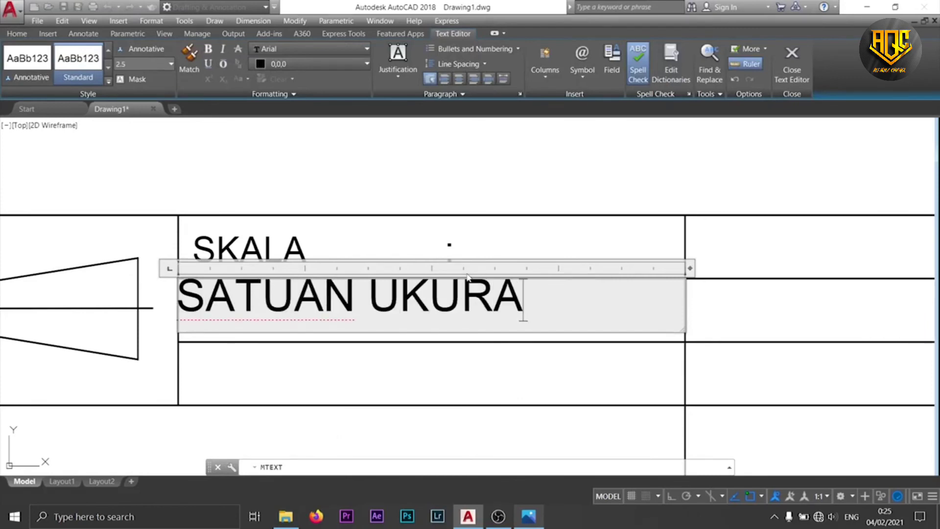
{"action": "type", "text": "N"}
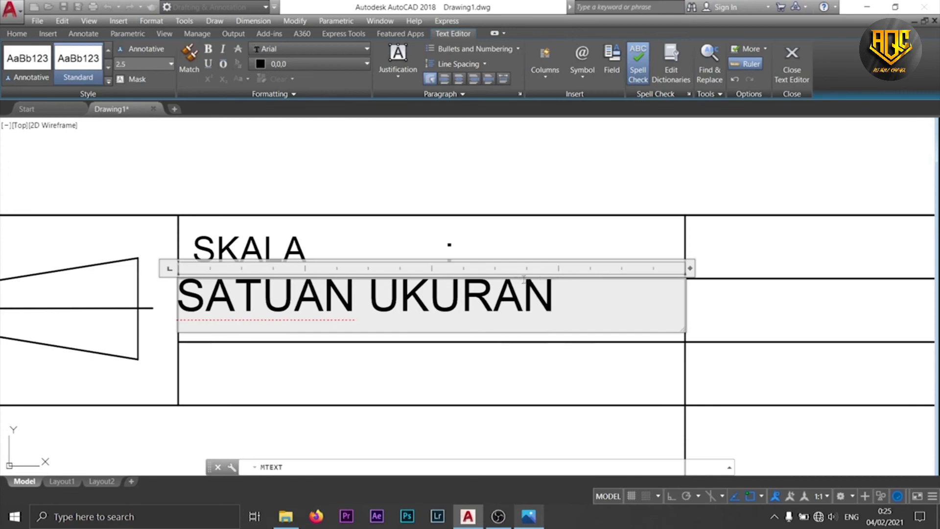
{"action": "key", "text": "ctrl+a"}
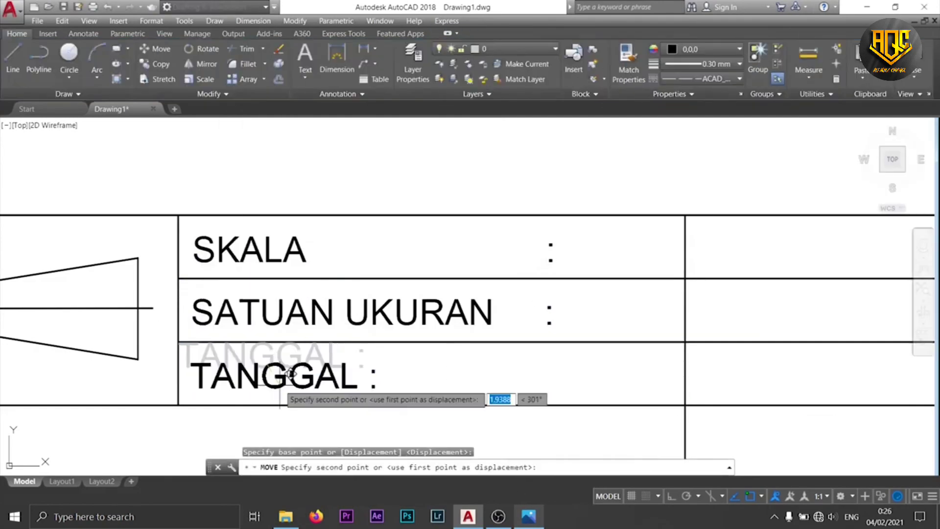
- Place the TANGGAL and KETERANGAN labels slightly right of and below the upper-left corners of their cells
{"action": "left_click", "coordinate": [291, 374]}
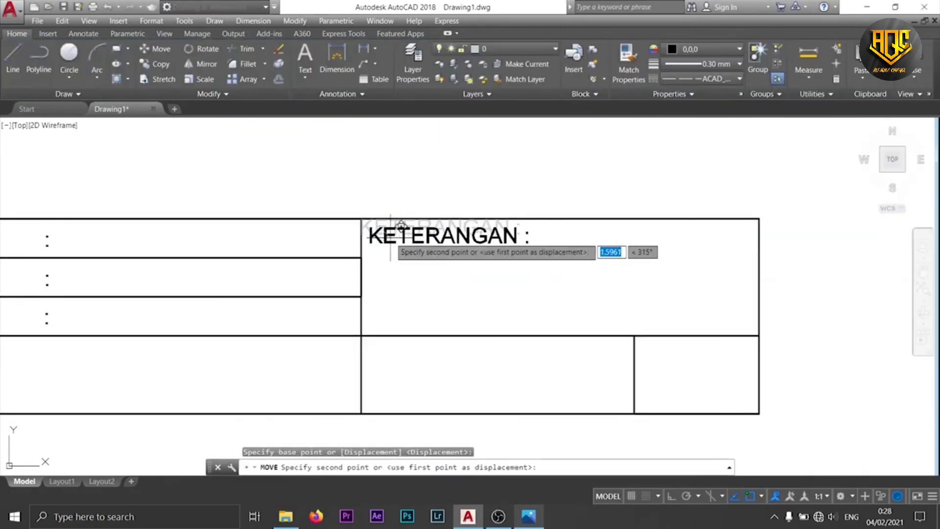
{"action": "left_click", "coordinate": [401, 225]}
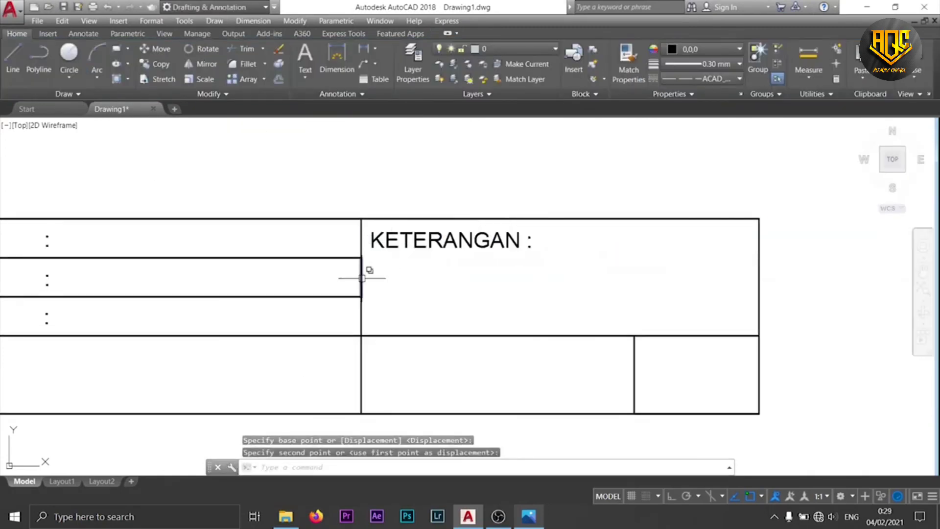
- Review the whole title block, check the bottom-row labels in the Photos reference and return to AutoCAD
{"action": "scroll", "coordinate": [362, 273], "scroll_direction": "down", "scroll_amount": 1}
{"action": "middle_click_drag", "start_coordinate": [277, 315], "coordinate": [460, 255]}
{"action": "scroll", "coordinate": [300, 288], "scroll_direction": "down", "scroll_amount": 2}
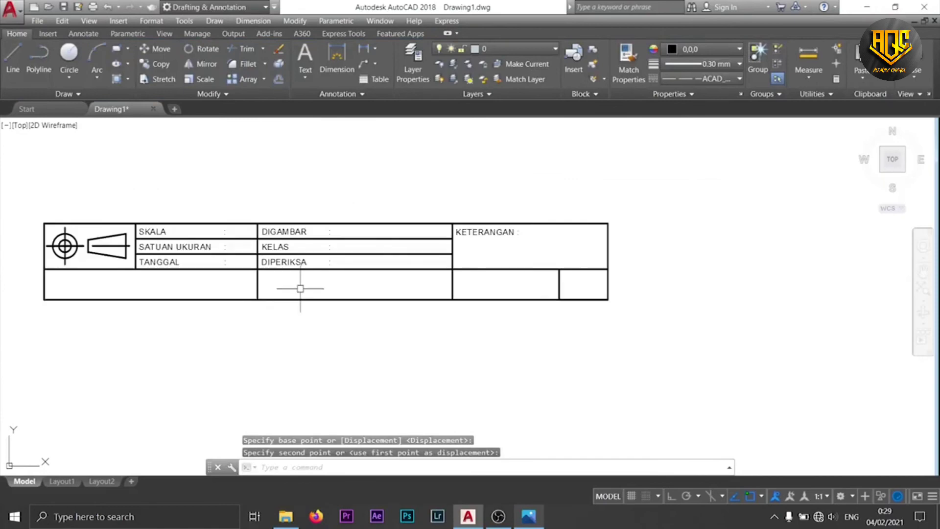
{"action": "middle_click_drag", "start_coordinate": [301, 288], "coordinate": [411, 277]}
{"action": "scroll", "coordinate": [358, 278], "scroll_direction": "up", "scroll_amount": 2}
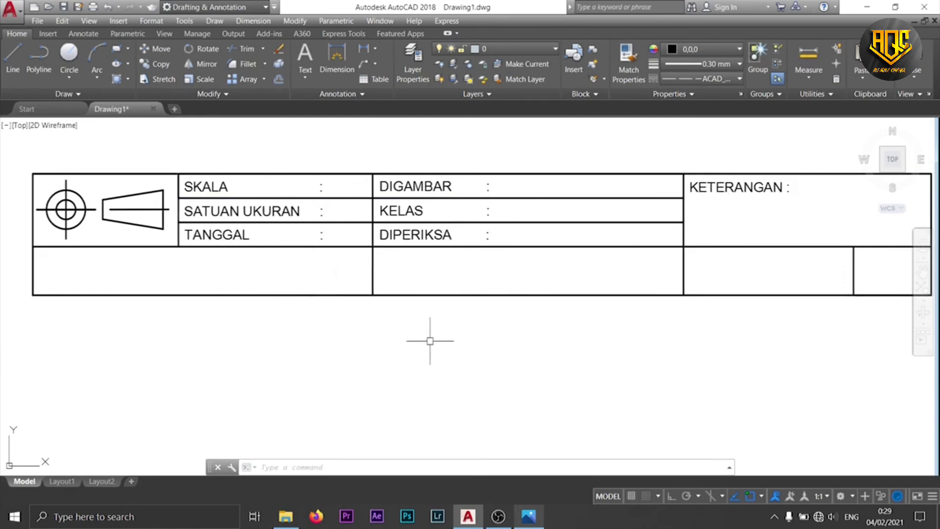
{"action": "left_click", "coordinate": [529, 517]}
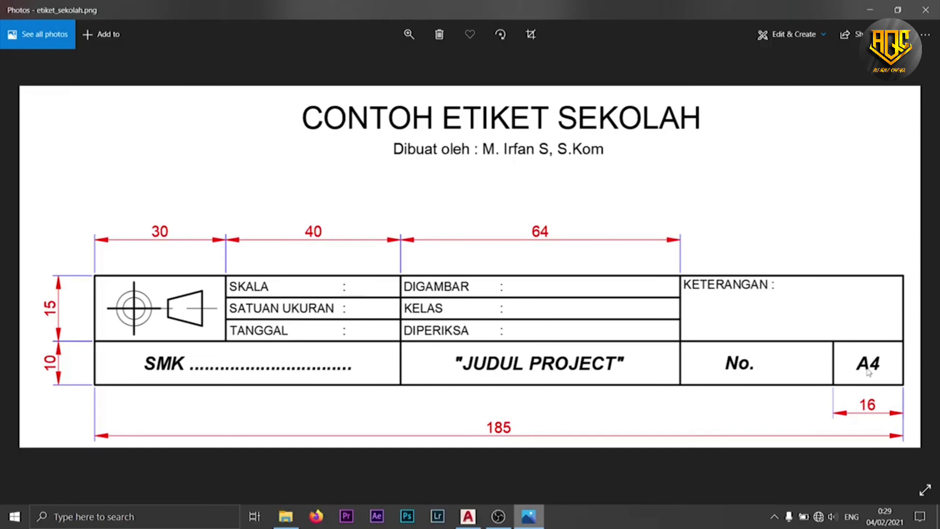
{"action": "left_click", "coordinate": [529, 517]}
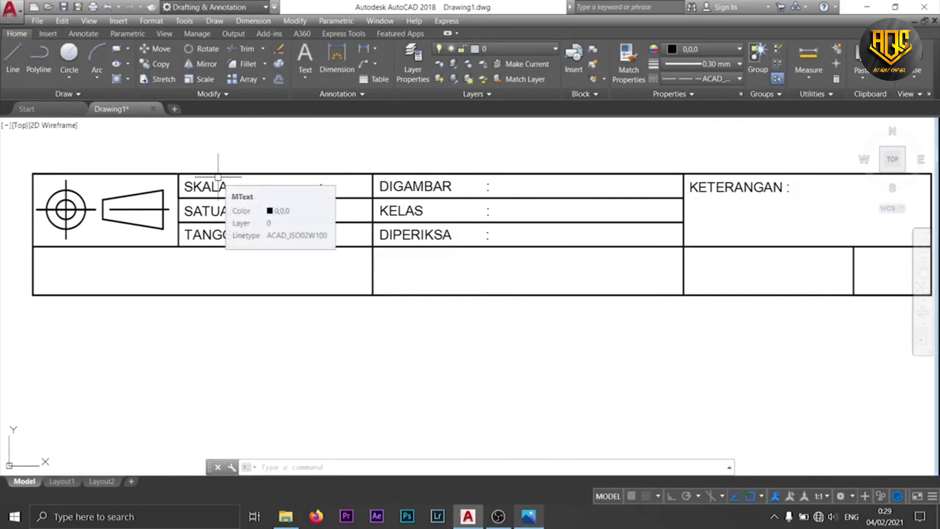
- Start a multiline text box spanning the bottom-row cell below the projection symbol, with bold and italic formatting turned on
{"action": "left_click", "coordinate": [210, 22]}
{"action": "mouse_move", "coordinate": [226, 350]}
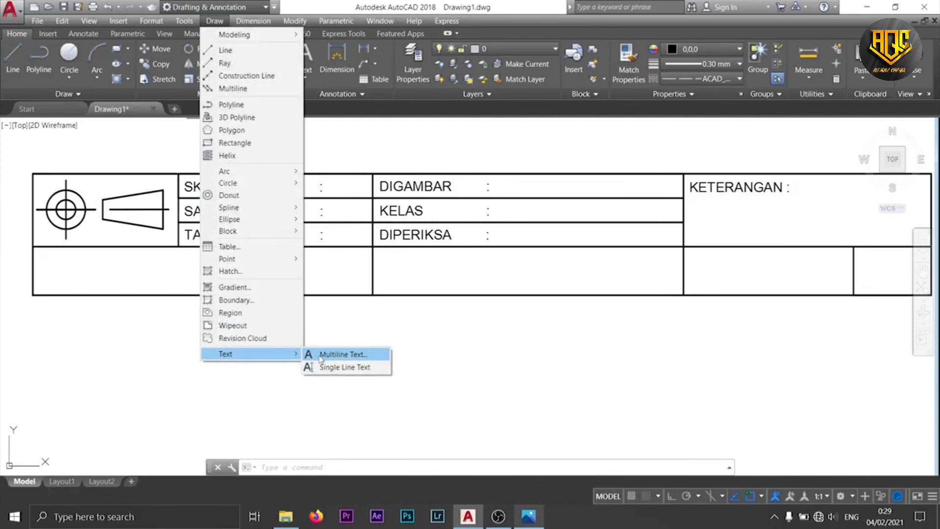
{"action": "left_click", "coordinate": [342, 353]}
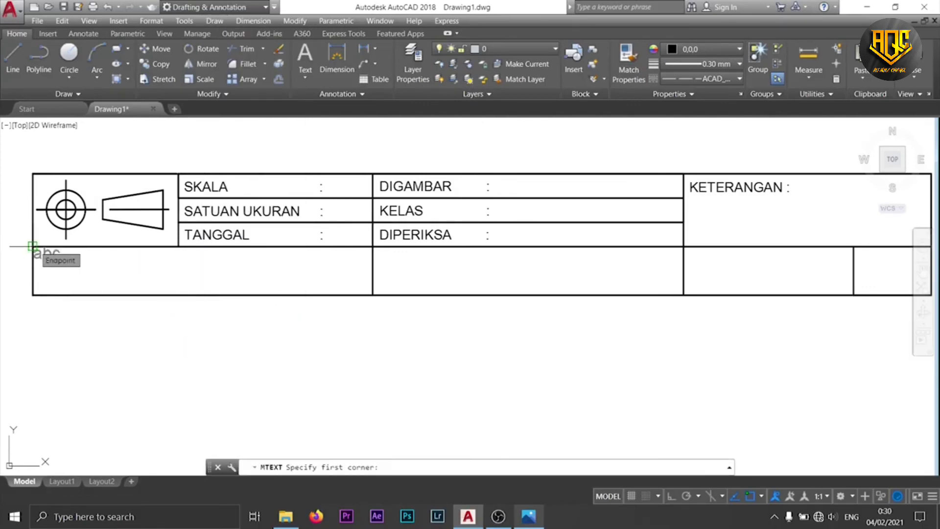
{"action": "left_click", "coordinate": [33, 246]}
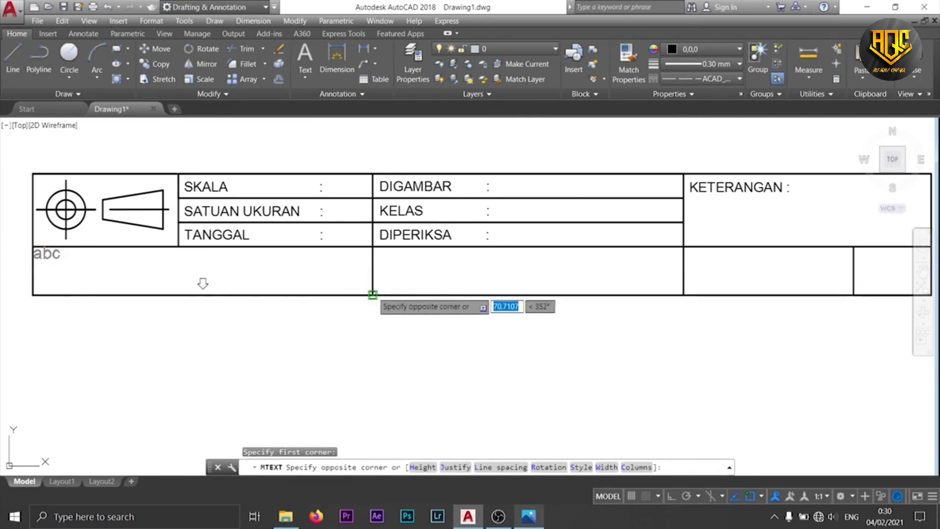
{"action": "left_click", "coordinate": [373, 294]}
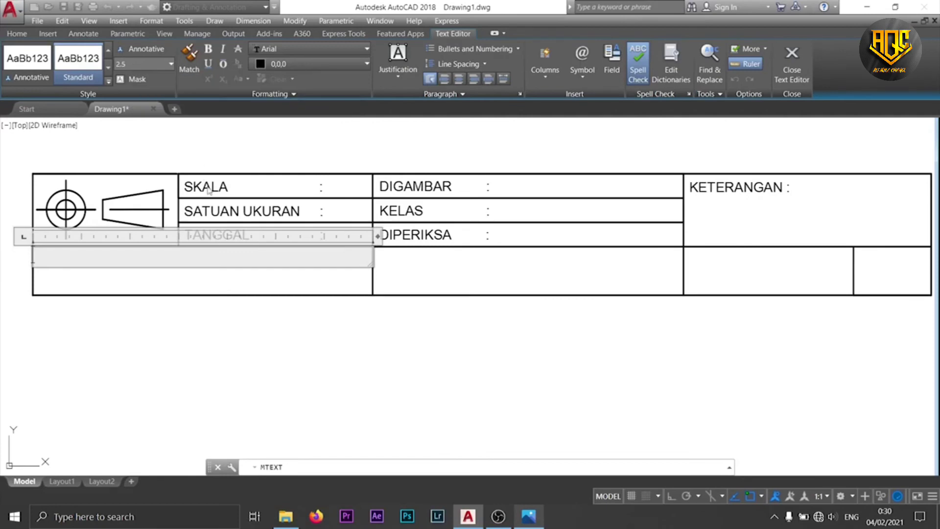
{"action": "left_click", "coordinate": [209, 50]}
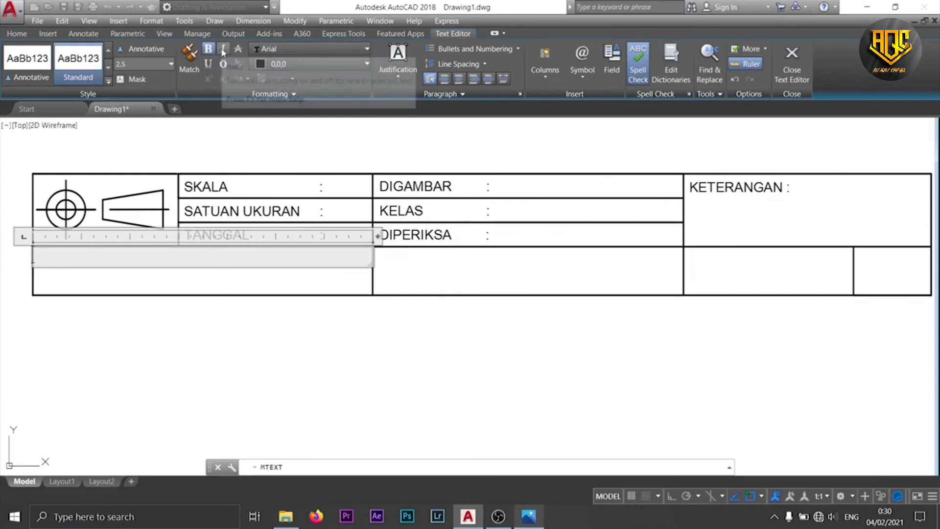
{"action": "left_click", "coordinate": [223, 50]}
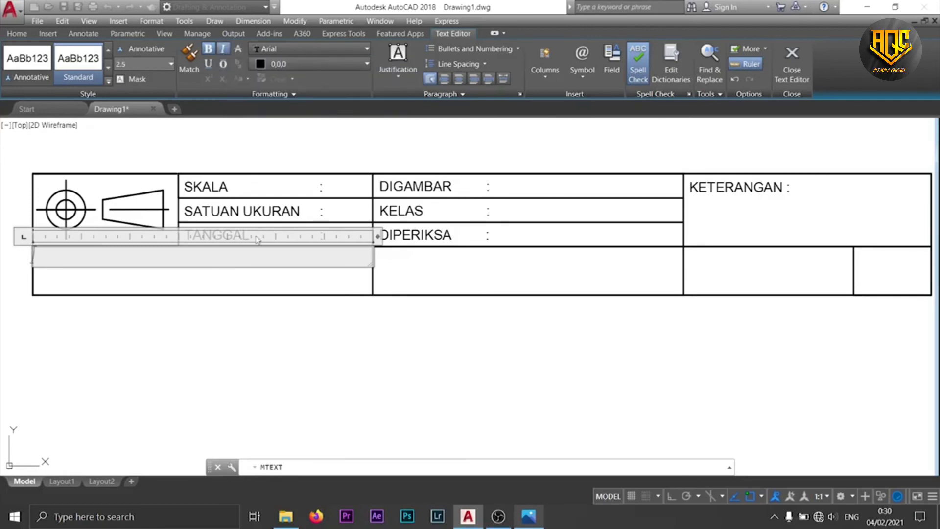
- Enter "SMK DWI BHAKTI CILEDUG" in the open text box and finish the text
{"action": "type", "text": "SMK"}
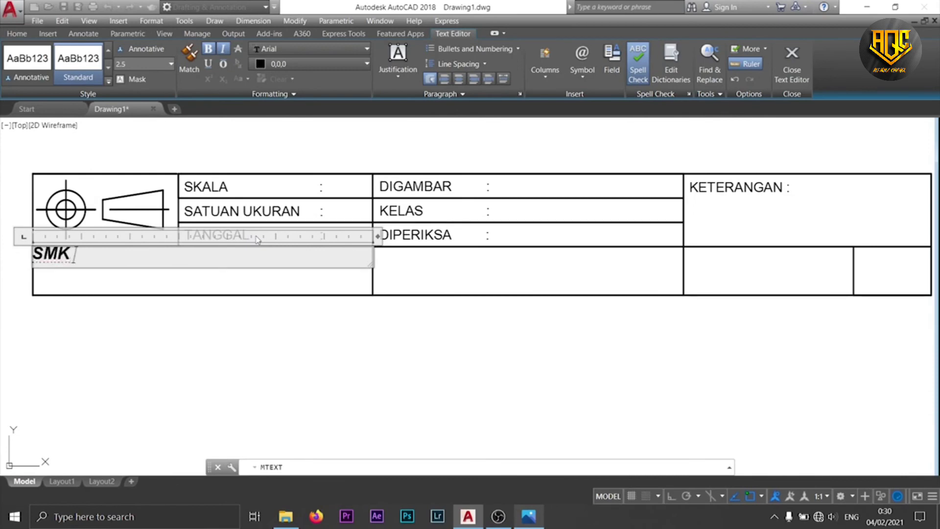
{"action": "type", "text": " DWI BHAKTI"}
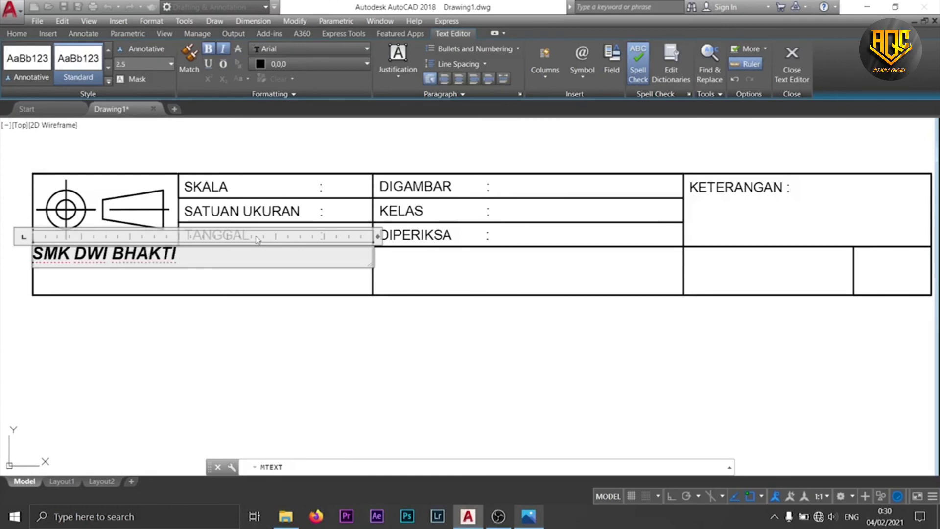
{"action": "type", "text": " CILEDUG"}
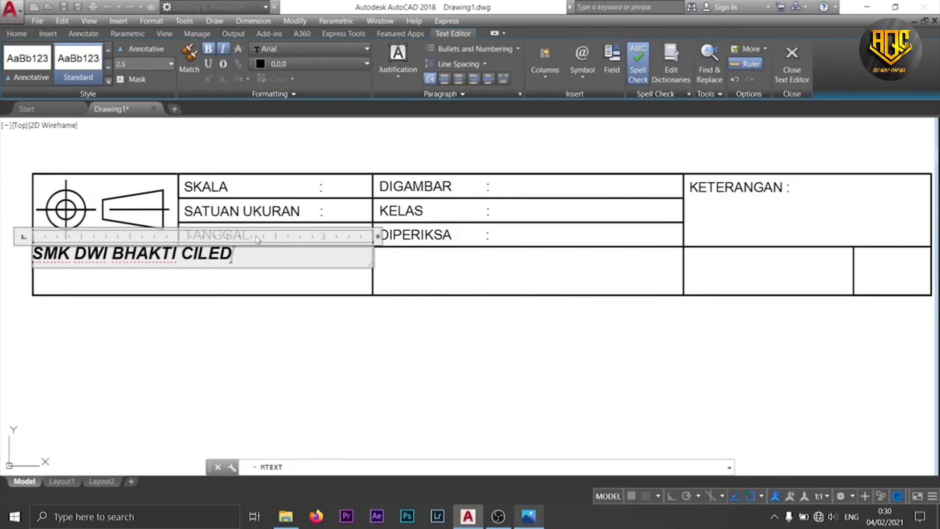
{"action": "left_click", "coordinate": [793, 74]}
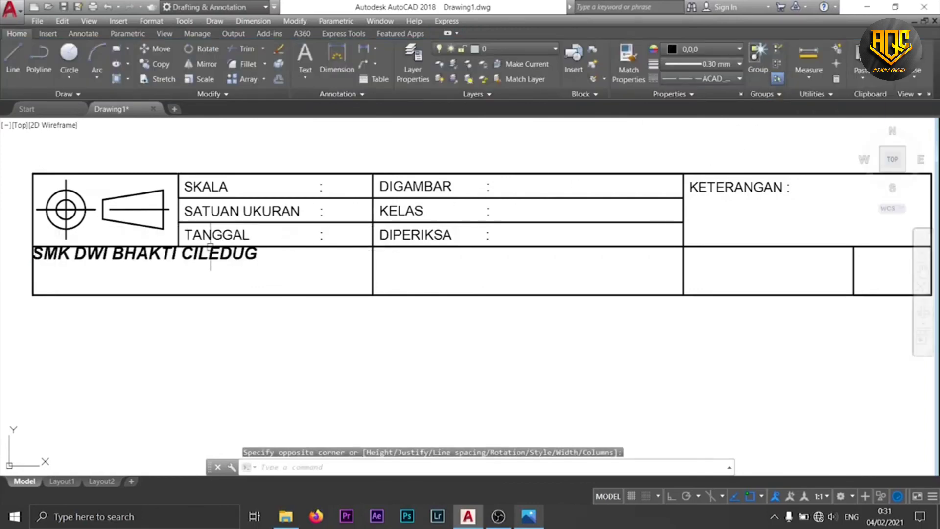
- Move the SMK DWI BHAKTI CILEDUG label to the centre of its bottom-row cell
{"action": "left_click", "coordinate": [141, 253]}
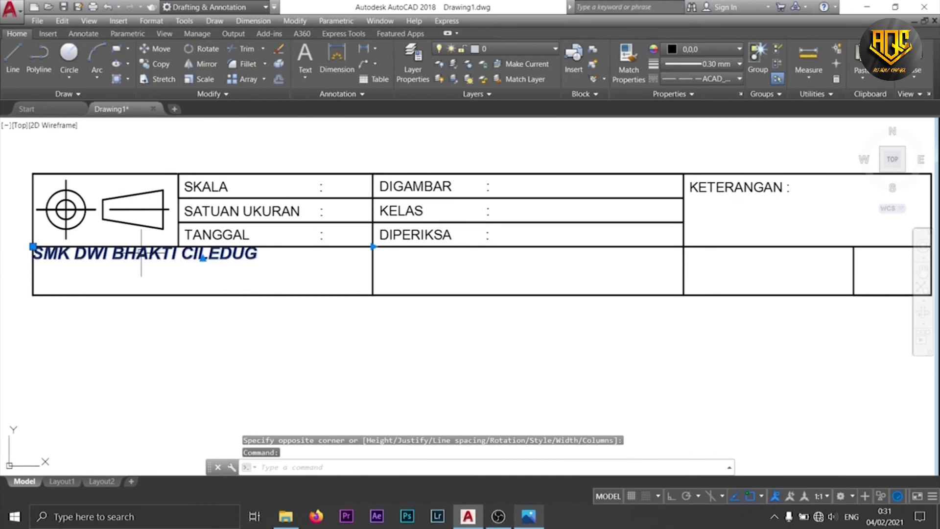
{"action": "right_click", "coordinate": [142, 253]}
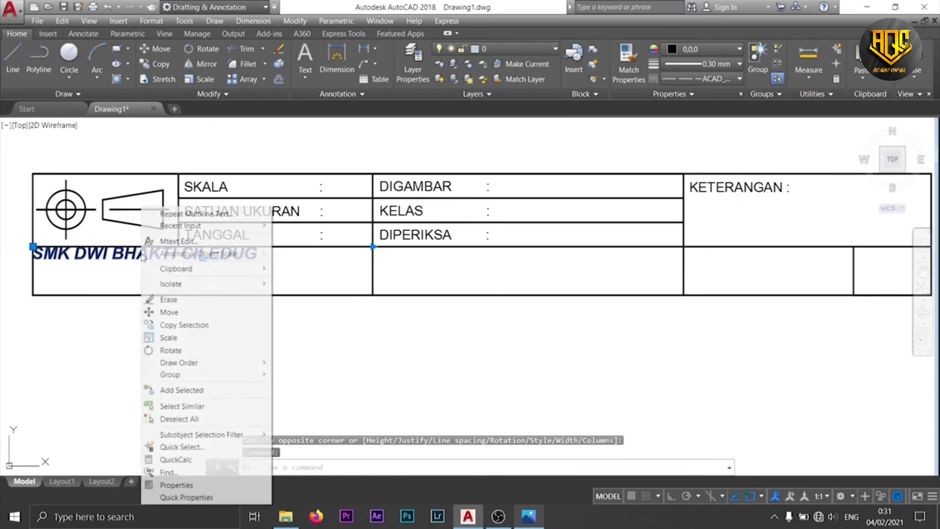
{"action": "left_click", "coordinate": [179, 313]}
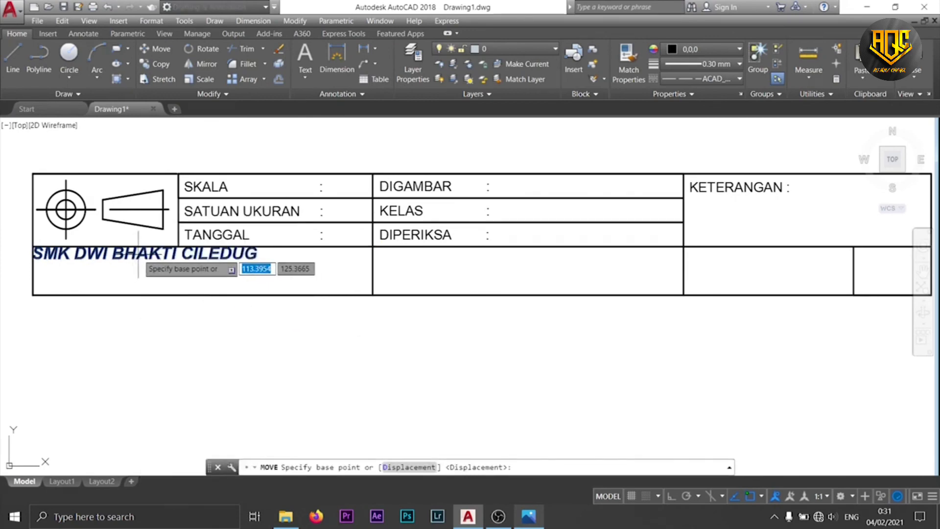
{"action": "left_click", "coordinate": [140, 254]}
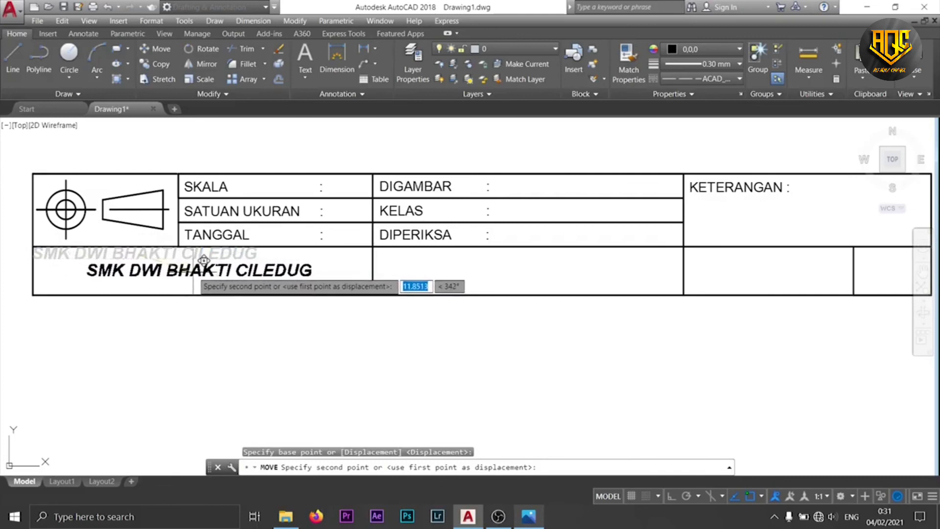
{"action": "left_click", "coordinate": [204, 260]}
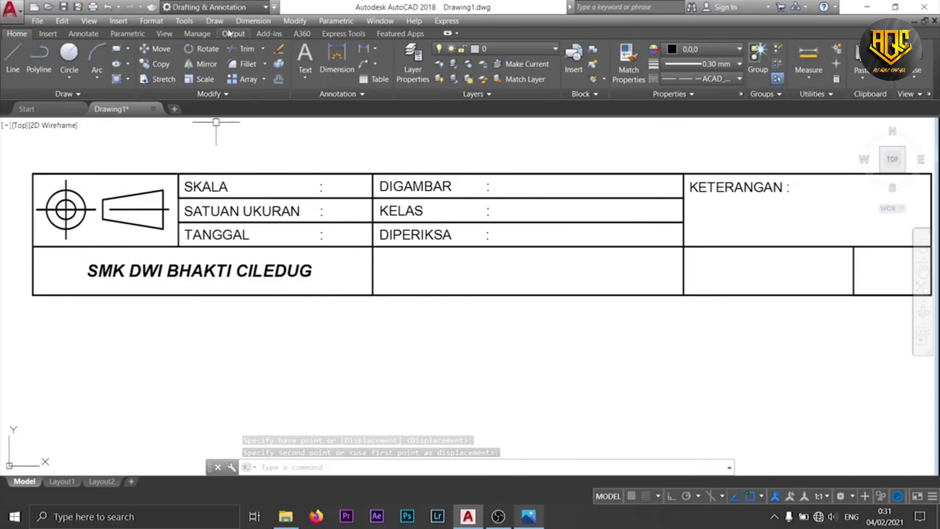
- Add the bold italic multiline text "JUDUL PROJECT", with its quotation marks, spanning the bottom-row cell below DIPERIKSA
{"action": "left_click", "coordinate": [215, 20]}
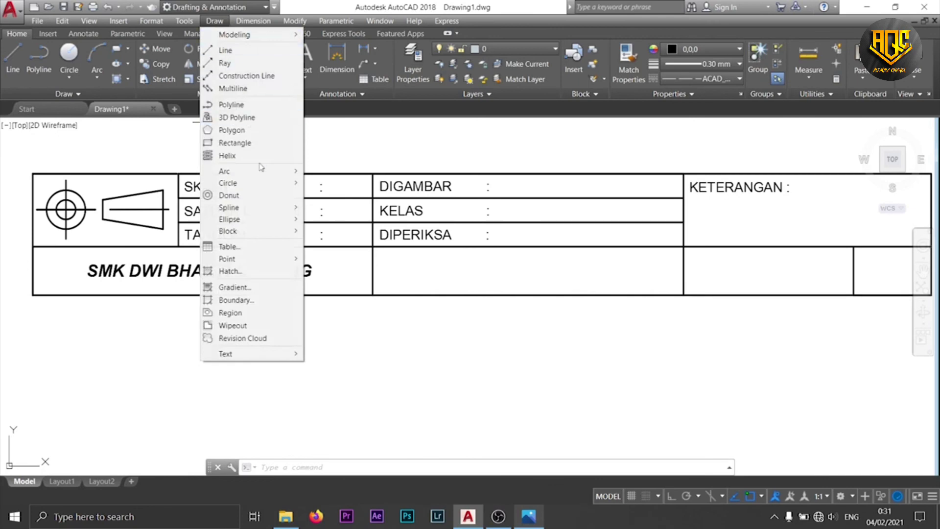
{"action": "mouse_move", "coordinate": [289, 354]}
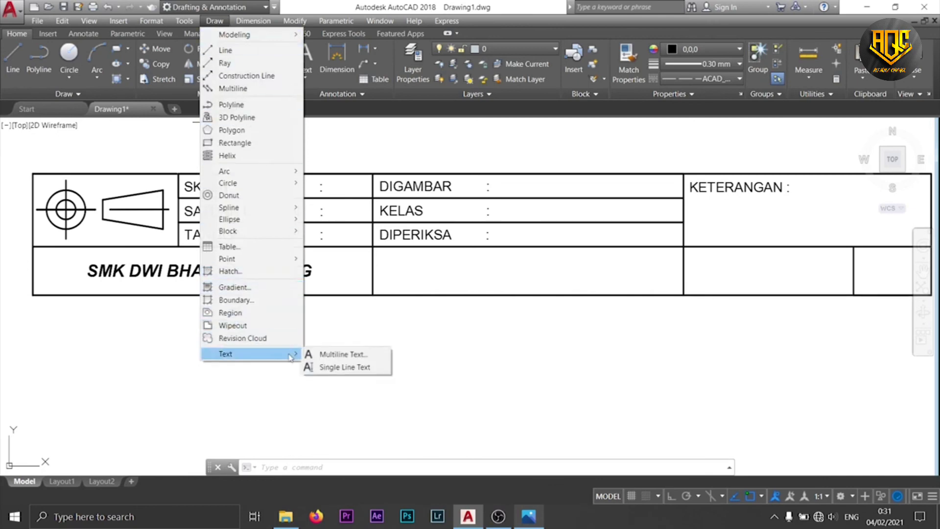
{"action": "left_click", "coordinate": [323, 354]}
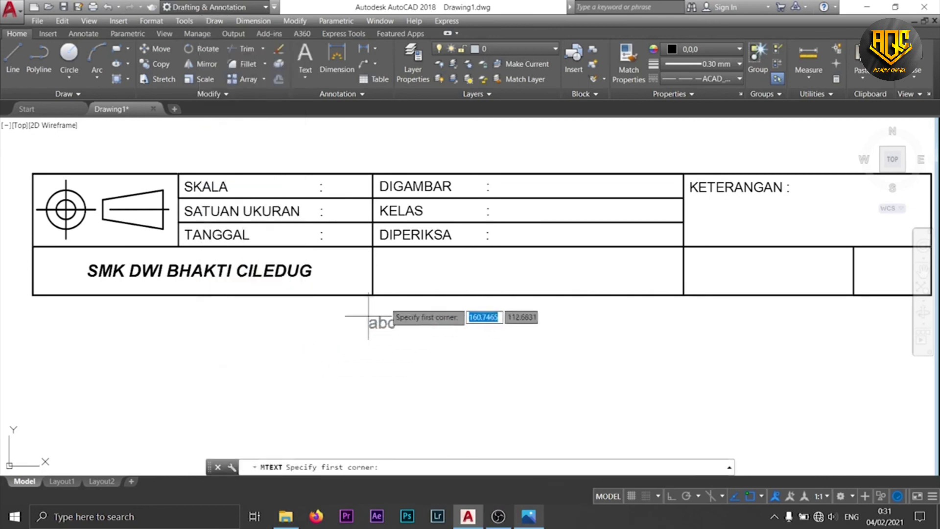
{"action": "left_click", "coordinate": [373, 247]}
{"action": "left_click", "coordinate": [683, 295]}
{"action": "key", "text": "ctrl+b"}
{"action": "key", "text": "ctrl+i"}
{"action": "type", "text": "\"JUDUL PROJECT\""}
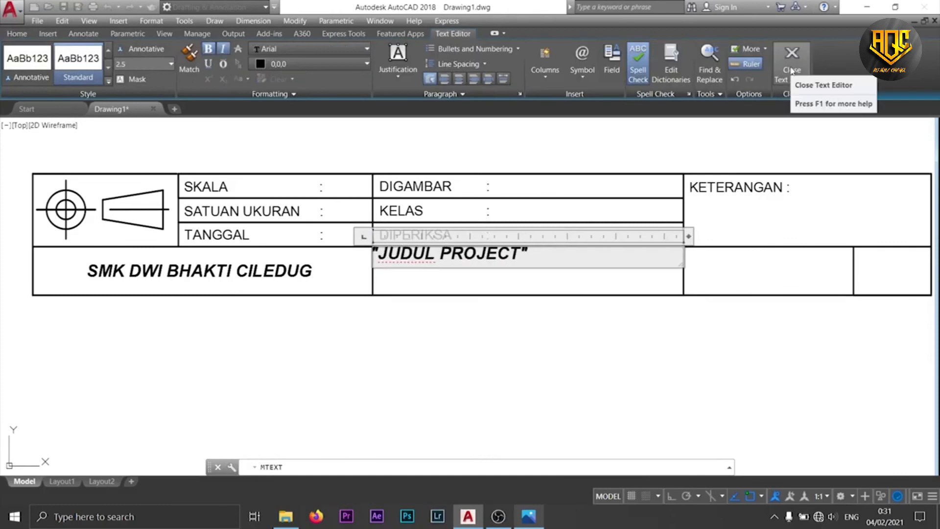
{"action": "left_click", "coordinate": [791, 64]}
- Move the "JUDUL PROJECT" label to the centre of its cell
{"action": "key", "text": "m"}
{"action": "key", "text": "Return"}
{"action": "left_click", "coordinate": [436, 250]}
{"action": "left_click", "coordinate": [516, 268]}
- Add the multiline text "No." in the bottom-row cell beside the project title
{"action": "middle_click_drag", "start_coordinate": [773, 267], "coordinate": [505, 272]}
{"action": "key", "text": "t"}
{"action": "key", "text": "Return"}
{"action": "left_click", "coordinate": [417, 253]}
{"action": "left_click", "coordinate": [588, 301]}
{"action": "type", "text": "No."}
{"action": "key", "text": "ctrl+Return"}
- Move the No. label to the centre of its cell
{"action": "left_click", "coordinate": [430, 260]}
{"action": "key", "text": "m"}
{"action": "key", "text": "Return"}
{"action": "left_click", "coordinate": [430, 260]}
{"action": "left_click", "coordinate": [494, 275]}
- Add the bold italic multiline text "A4" in the last cell of the bottom row
{"action": "key", "text": "t"}
{"action": "key", "text": "Return"}
{"action": "left_click", "coordinate": [587, 252]}
{"action": "left_click", "coordinate": [665, 301]}
{"action": "key", "text": "ctrl+b"}
{"action": "key", "text": "ctrl+i"}
{"action": "type", "text": "A4"}
{"action": "left_click", "coordinate": [745, 134]}
- Move the A4 label to the centre of its cell
{"action": "left_click", "coordinate": [606, 262]}
{"action": "right_click", "coordinate": [606, 261]}
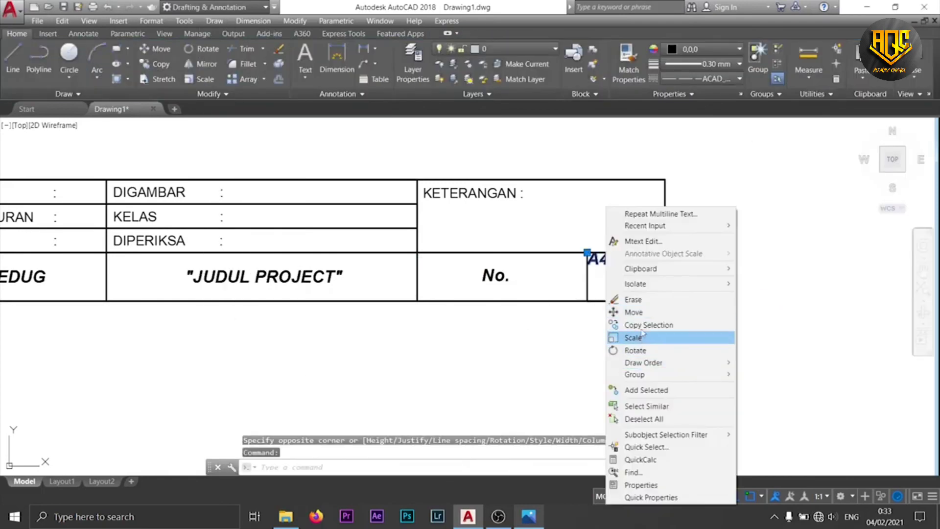
{"action": "left_click", "coordinate": [642, 312]}
{"action": "left_click", "coordinate": [600, 261]}
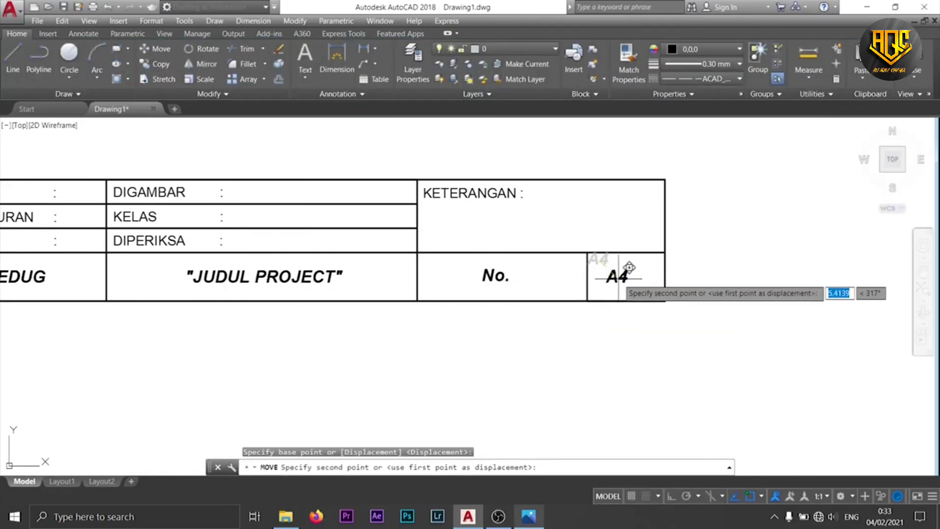
{"action": "left_click", "coordinate": [634, 268]}
{"action": "scroll", "coordinate": [604, 358], "scroll_direction": "down", "scroll_amount": 2}
{"action": "mouse_move", "coordinate": [592, 357]}
{"action": "middle_mouse_down"}
{"action": "mouse_move", "coordinate": [648, 313]}
{"action": "mouse_move", "coordinate": [662, 329]}
{"action": "middle_mouse_up"}
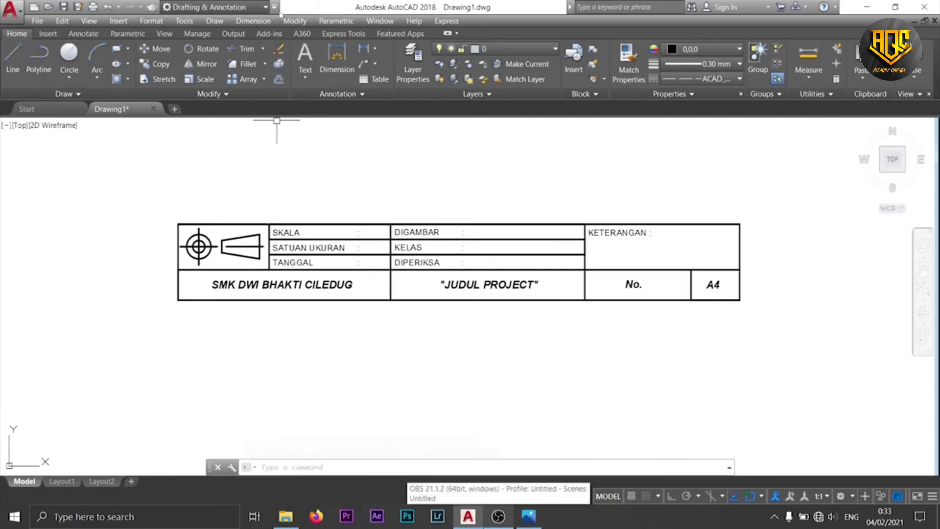
- Check the dimension layout in the Photos reference image and return to AutoCAD
{"action": "left_click", "coordinate": [259, 22]}
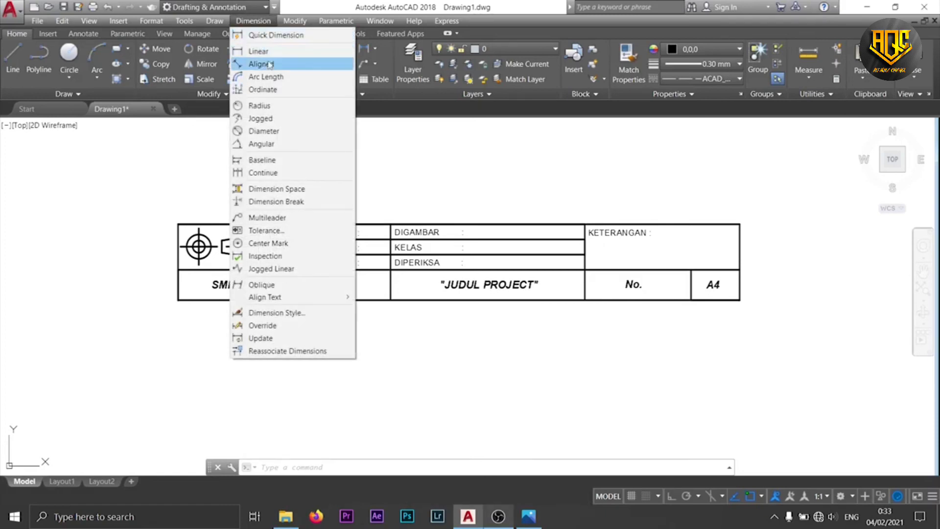
{"action": "left_click", "coordinate": [529, 516]}
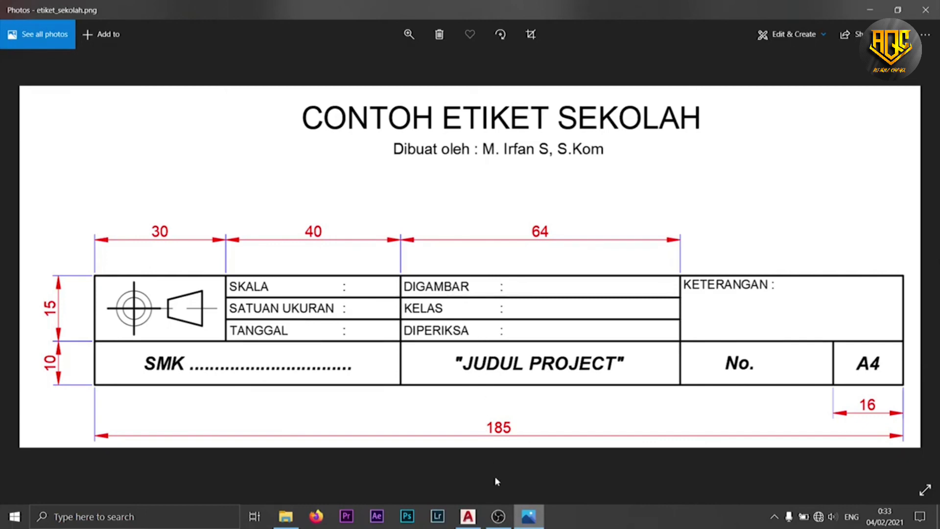
{"action": "left_click", "coordinate": [531, 519]}
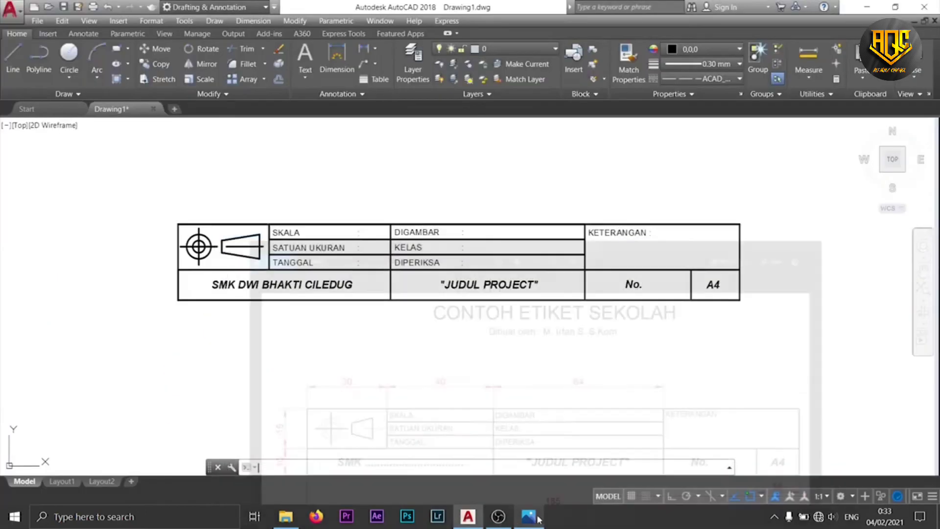
- Add a linear dimension of the overall width below the title block, between its two lower outer corners
{"action": "scroll", "coordinate": [382, 243], "scroll_direction": "up", "scroll_amount": 2}
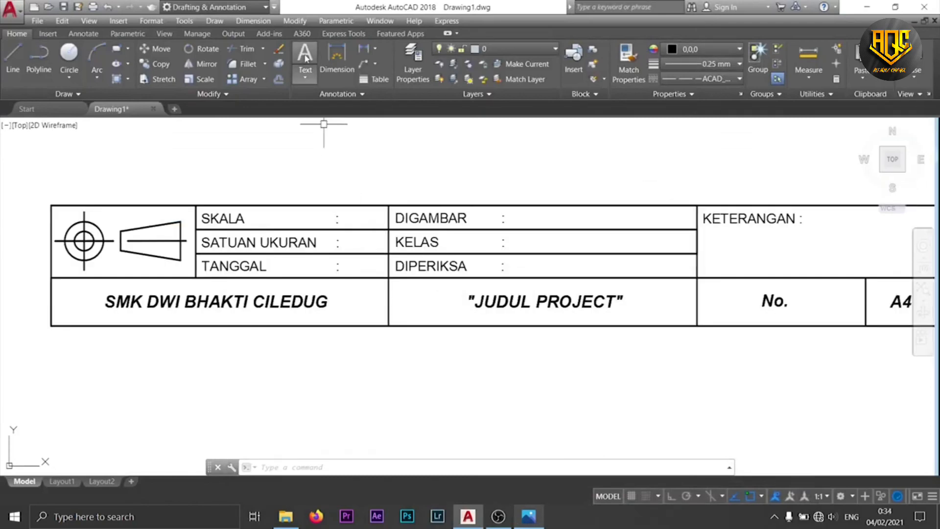
{"action": "left_click", "coordinate": [262, 23]}
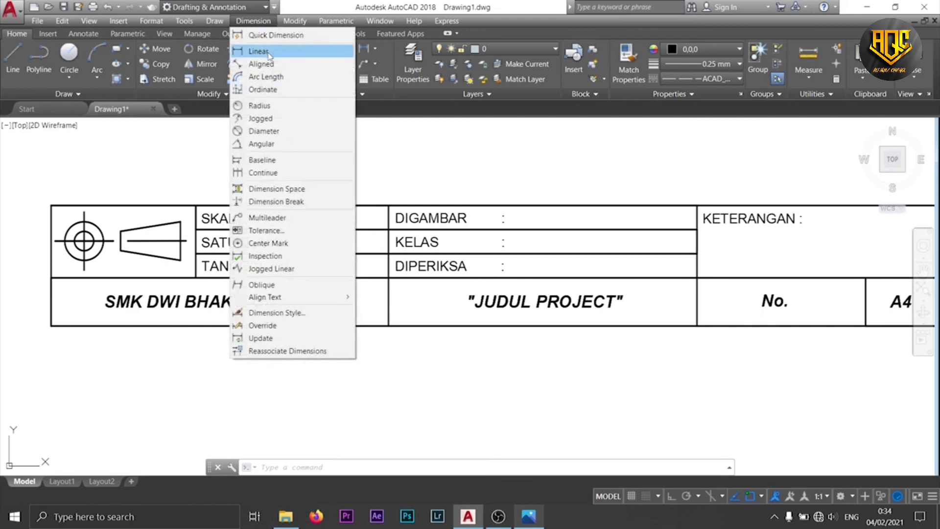
{"action": "left_click", "coordinate": [268, 52]}
{"action": "scroll", "coordinate": [134, 234], "scroll_direction": "down", "scroll_amount": 2}
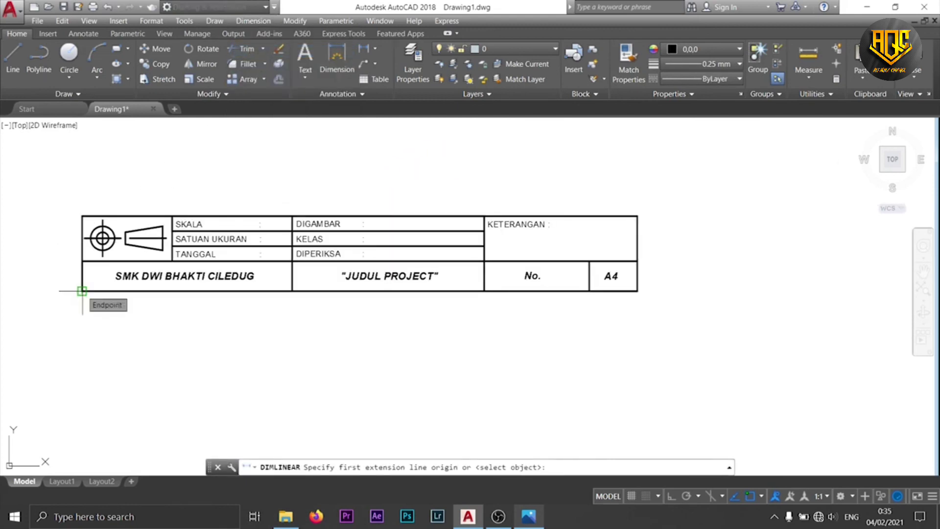
{"action": "left_click", "coordinate": [82, 291]}
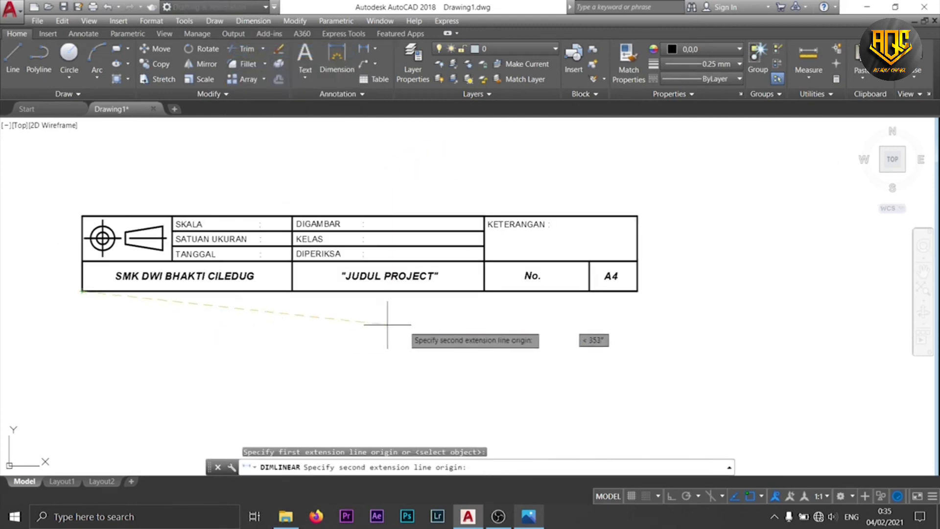
{"action": "left_click", "coordinate": [637, 291]}
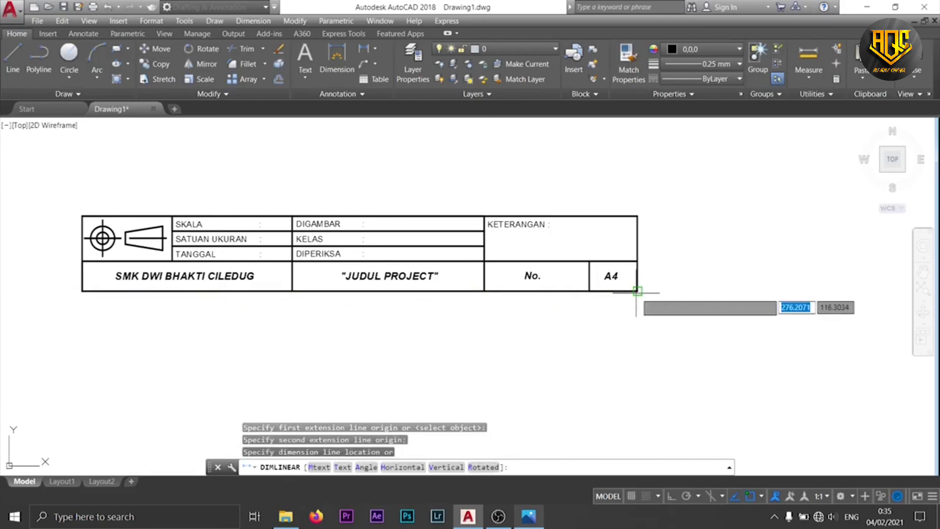
{"action": "left_click", "coordinate": [637, 332]}
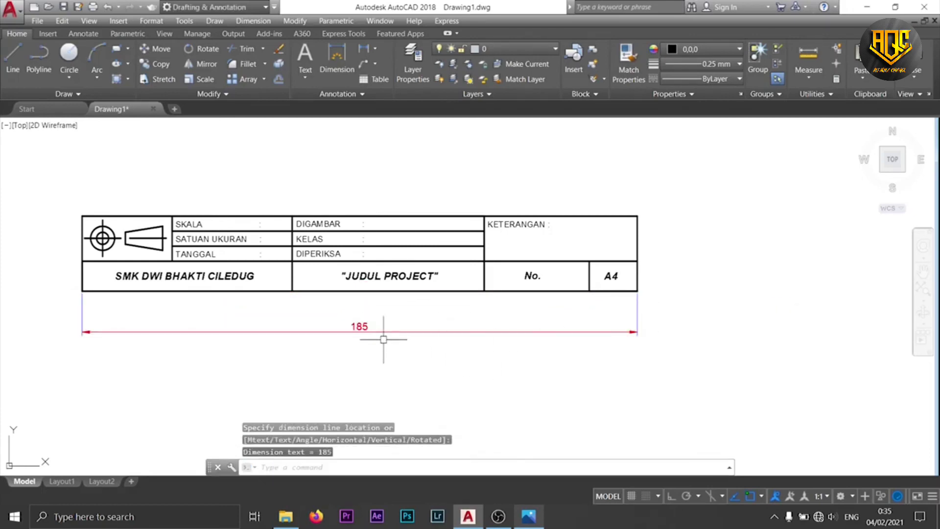
- Add a vertical linear dimension of the bottom row's height outside the title block's left edge
{"action": "middle_click_drag", "start_coordinate": [371, 341], "coordinate": [454, 351]}
{"action": "scroll", "coordinate": [449, 349], "scroll_direction": "up", "scroll_amount": 3}
{"action": "scroll", "coordinate": [449, 350], "scroll_direction": "down", "scroll_amount": 3}
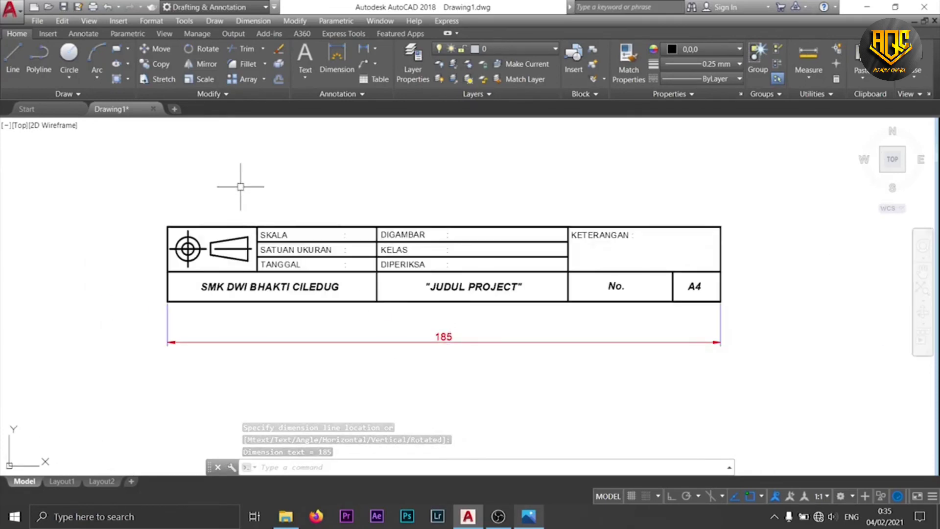
{"action": "left_click", "coordinate": [253, 20]}
{"action": "left_click", "coordinate": [261, 50]}
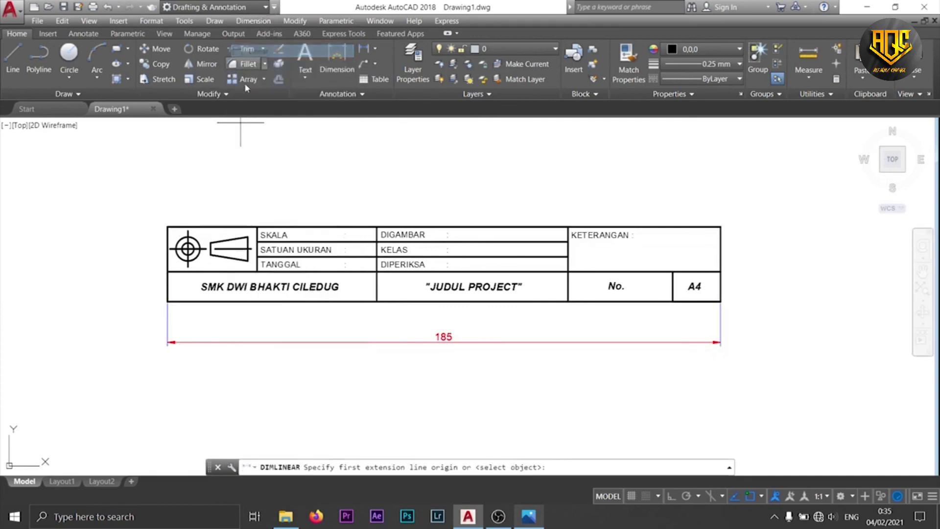
{"action": "scroll", "coordinate": [167, 288], "scroll_direction": "up", "scroll_amount": 2}
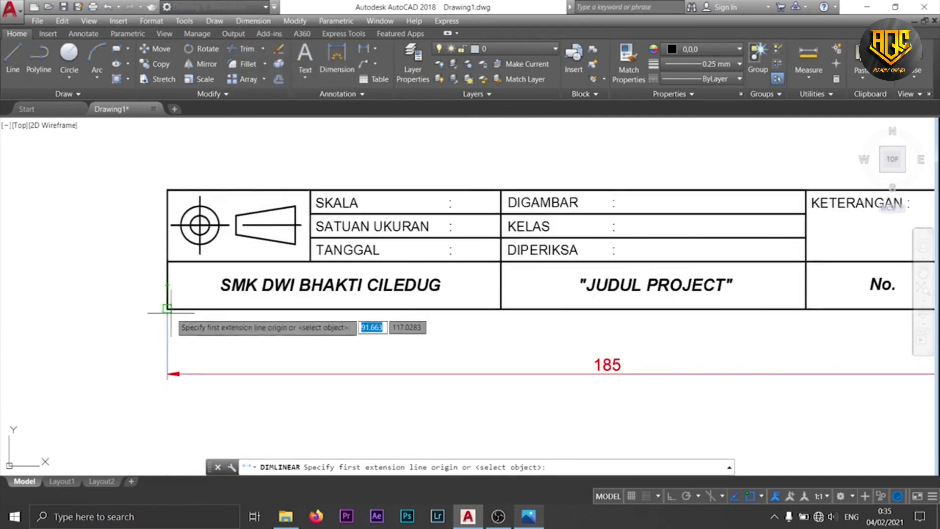
{"action": "left_click", "coordinate": [167, 309]}
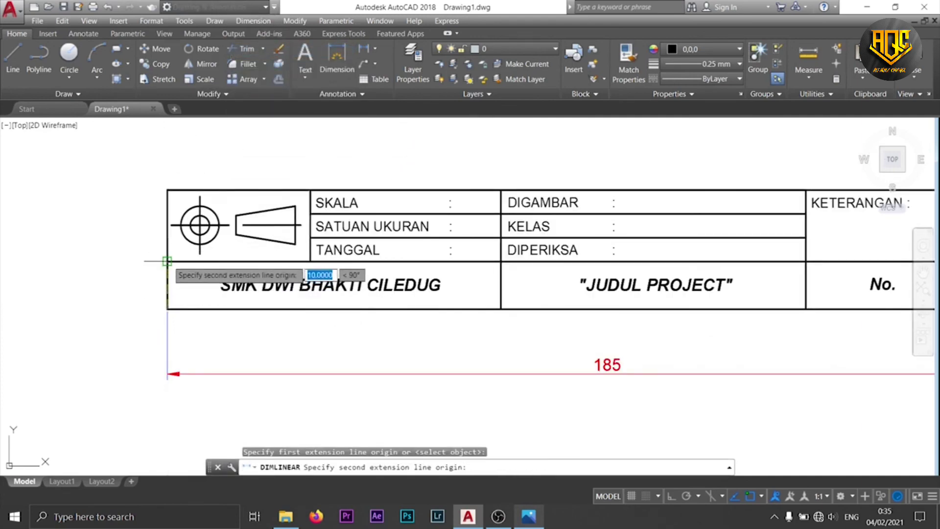
{"action": "left_click", "coordinate": [167, 261]}
{"action": "left_click", "coordinate": [128, 262]}
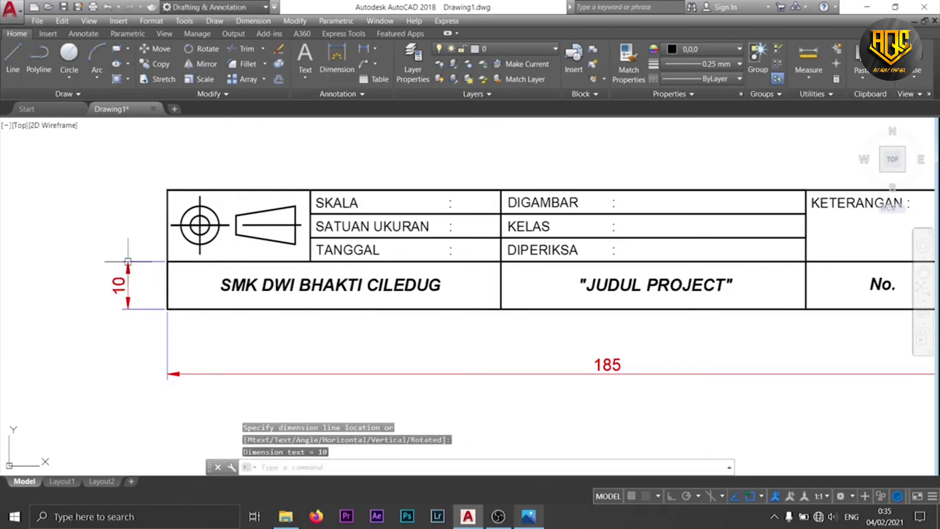
- Dimension the height of the section above the bottom row, in line with the bottom row's height dimension
{"action": "left_click", "coordinate": [253, 20]}
{"action": "left_click", "coordinate": [260, 69]}
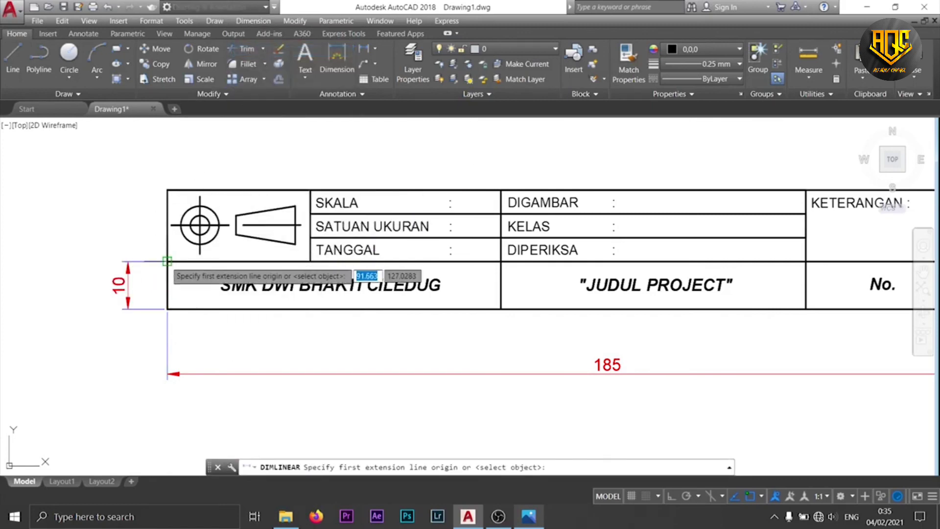
{"action": "left_click", "coordinate": [167, 261]}
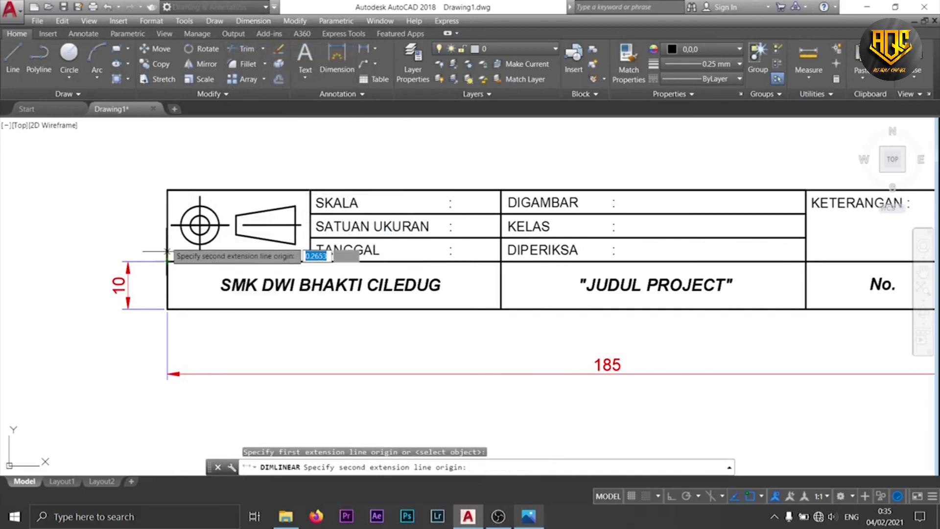
{"action": "left_click", "coordinate": [167, 190]}
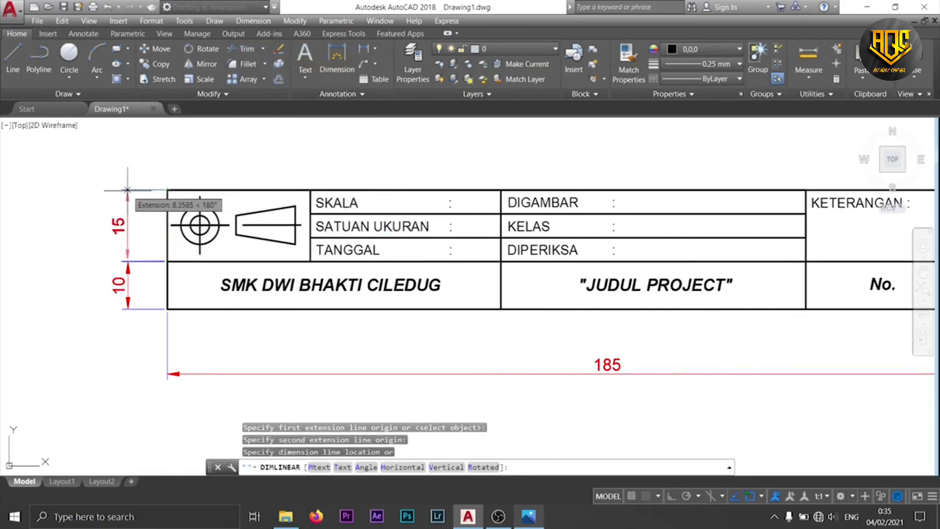
{"action": "left_click", "coordinate": [127, 225]}
- Dimension the projection symbol cell's width above the title block
{"action": "key", "text": "Return"}
{"action": "left_click", "coordinate": [167, 189]}
{"action": "left_click", "coordinate": [310, 189]}
{"action": "left_click", "coordinate": [310, 157]}
- Dimension the widths of the SKALA and DIGAMBAR columns above the title block and the A4 cell below it
{"action": "key", "text": "Return"}
{"action": "left_click", "coordinate": [310, 190]}
{"action": "left_click", "coordinate": [501, 189]}
{"action": "left_click", "coordinate": [310, 158]}
{"action": "key", "text": "Return"}
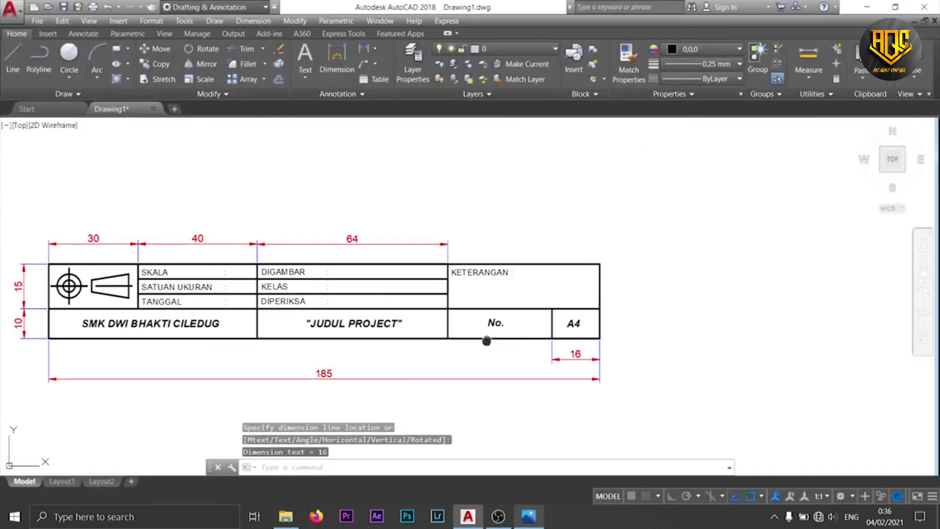
- Compare the dimensioned title block with the Photos reference image and return to AutoCAD
{"action": "scroll", "coordinate": [615, 330], "scroll_direction": "down", "scroll_amount": 1}
{"action": "scroll", "coordinate": [576, 348], "scroll_direction": "up", "scroll_amount": 1}
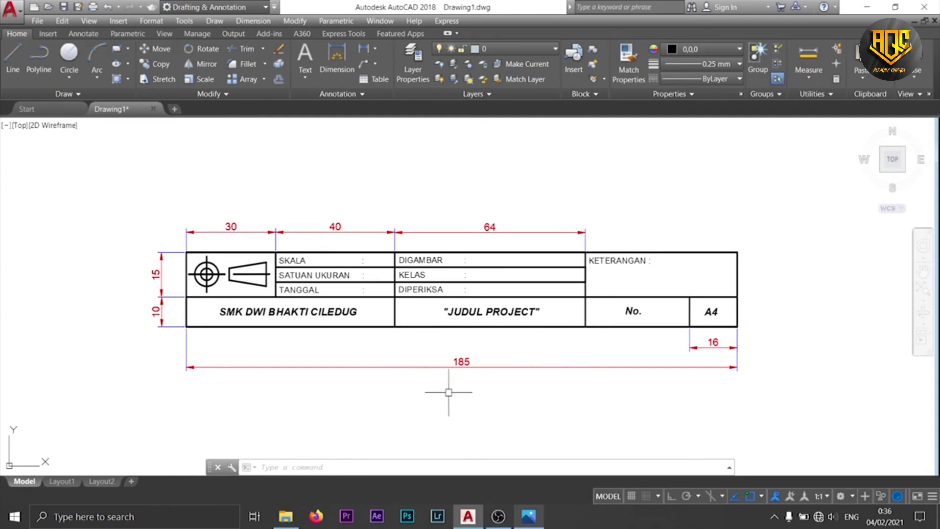
{"action": "left_click", "coordinate": [528, 524]}
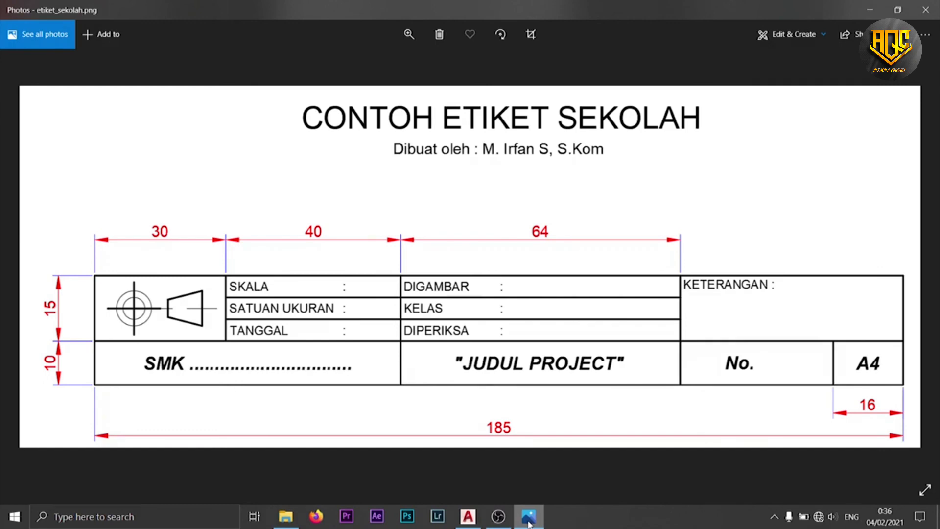
{"action": "left_click", "coordinate": [529, 517]}
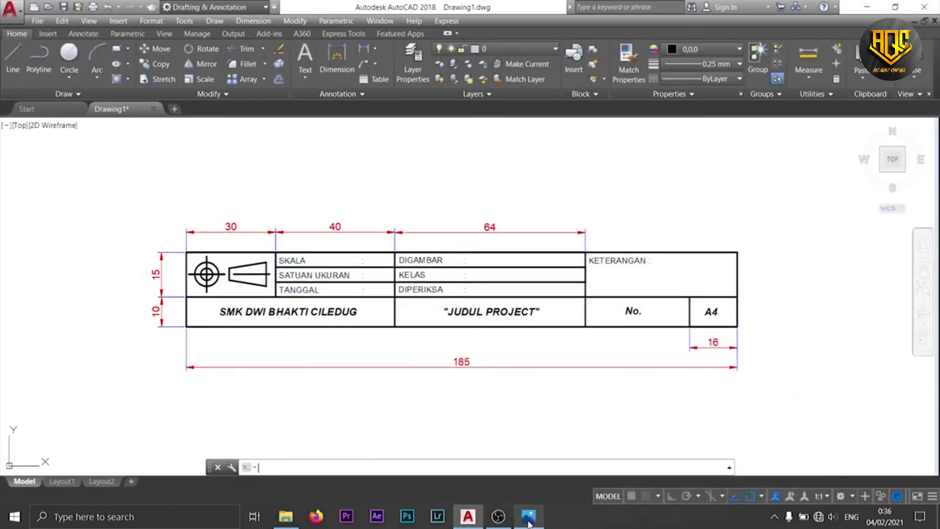